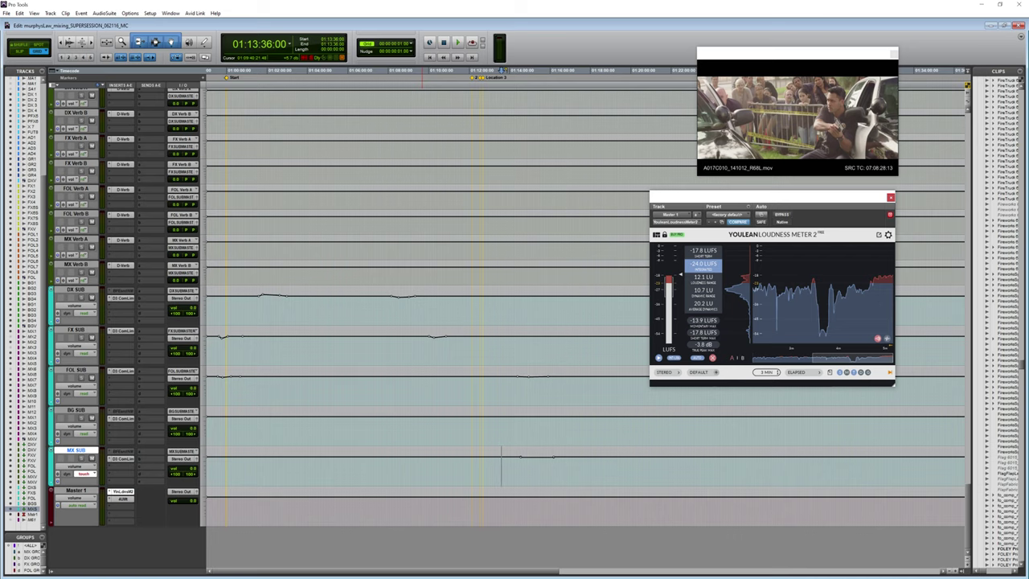
# Select the whole picture clip on the video track as the range for the bounce.
pyautogui.scroll(10, 424, 321)
pyautogui.scroll(15, 515, 321)
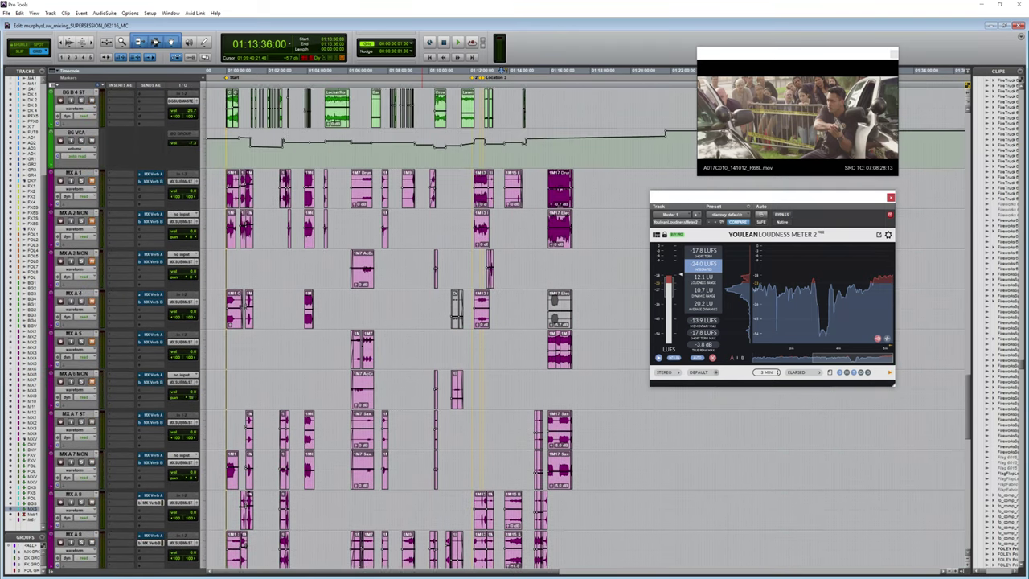
pyautogui.scroll(20, 515, 322)
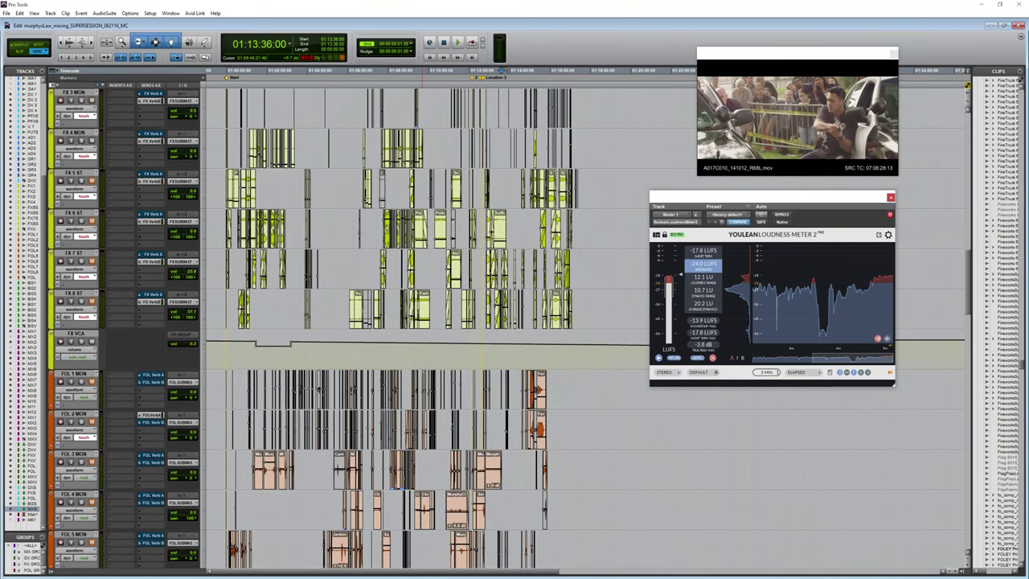
pyautogui.scroll(20, 515, 322)
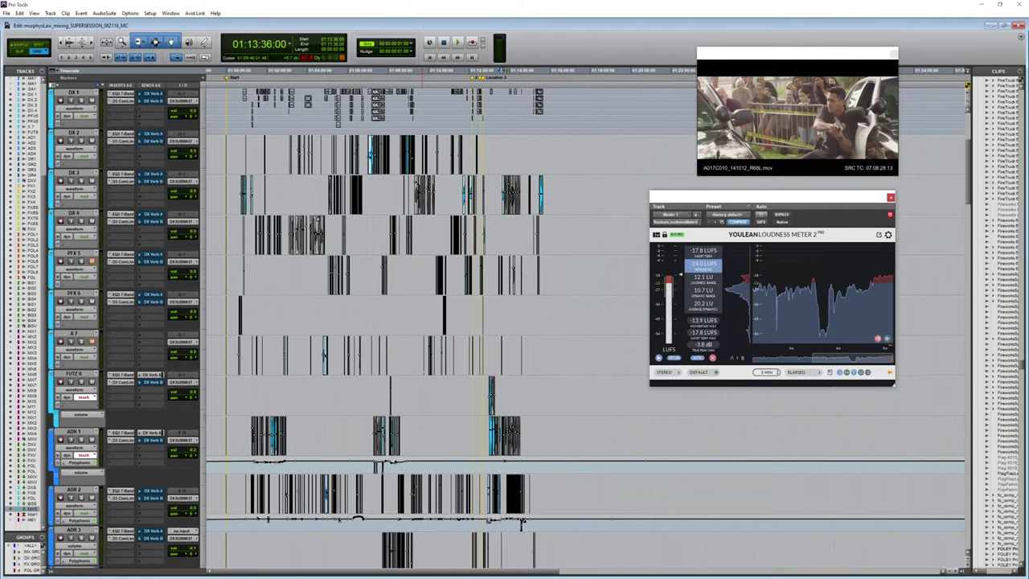
pyautogui.click(398, 116)
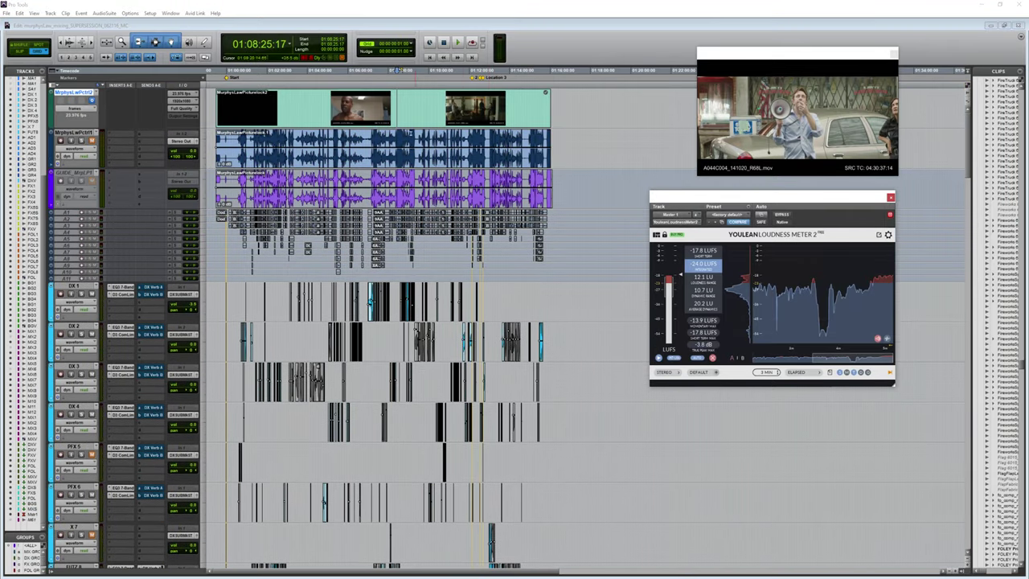
pyautogui.press('Return')
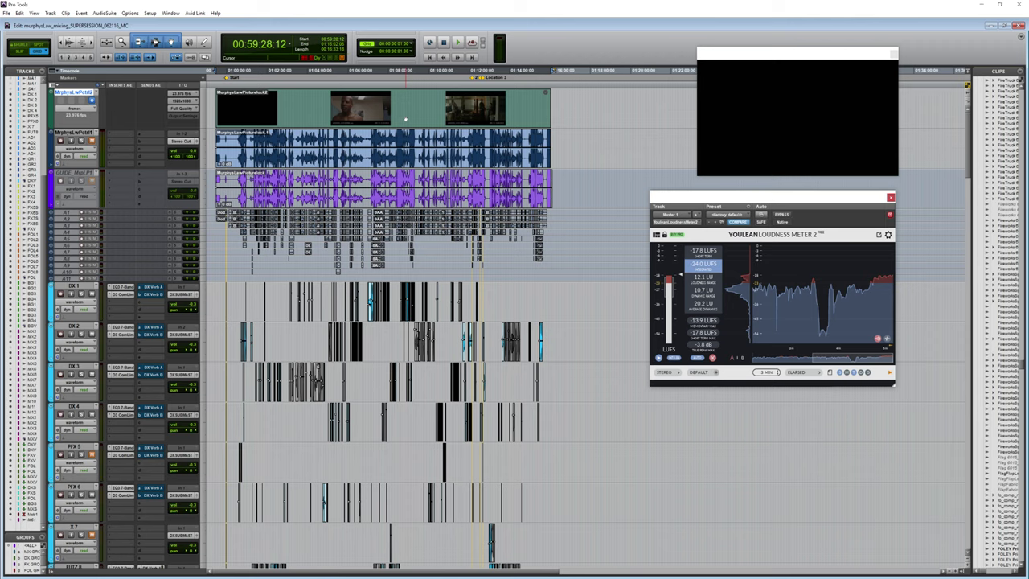
# Open the Bounce to Disk settings and keep the file format as Interleaved.
pyautogui.click(6, 13)
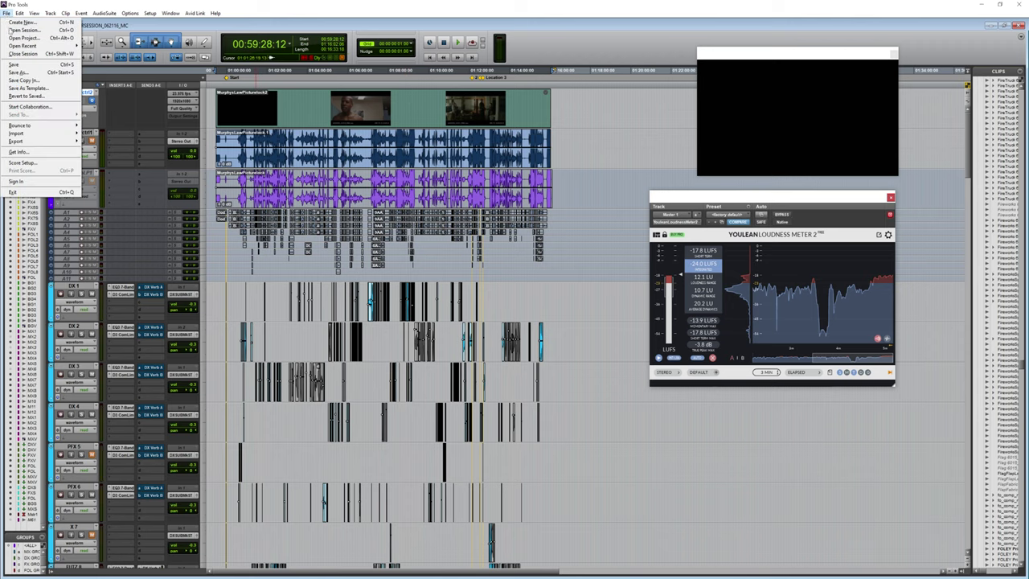
pyautogui.moveTo(64, 127)
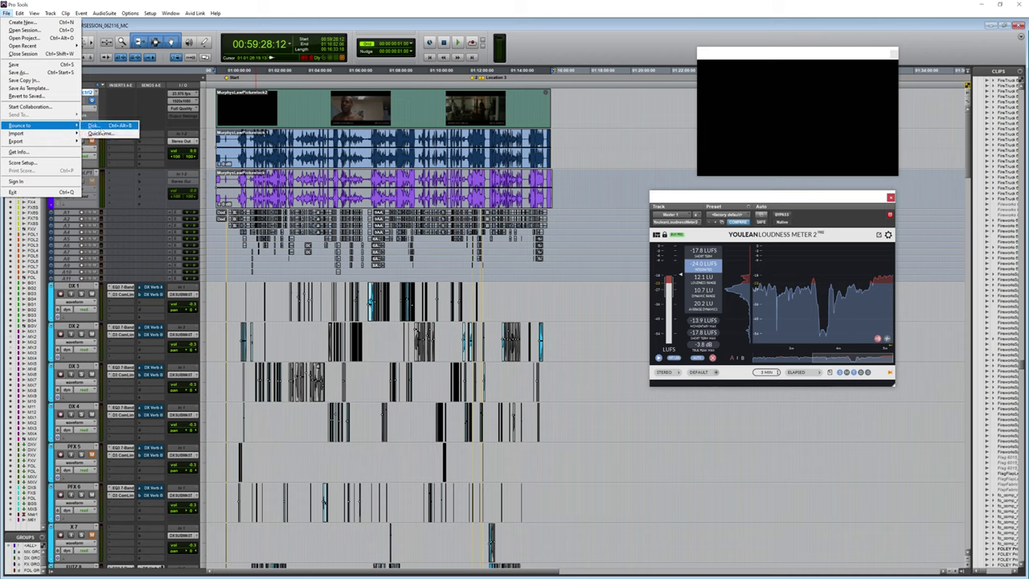
pyautogui.click(102, 127)
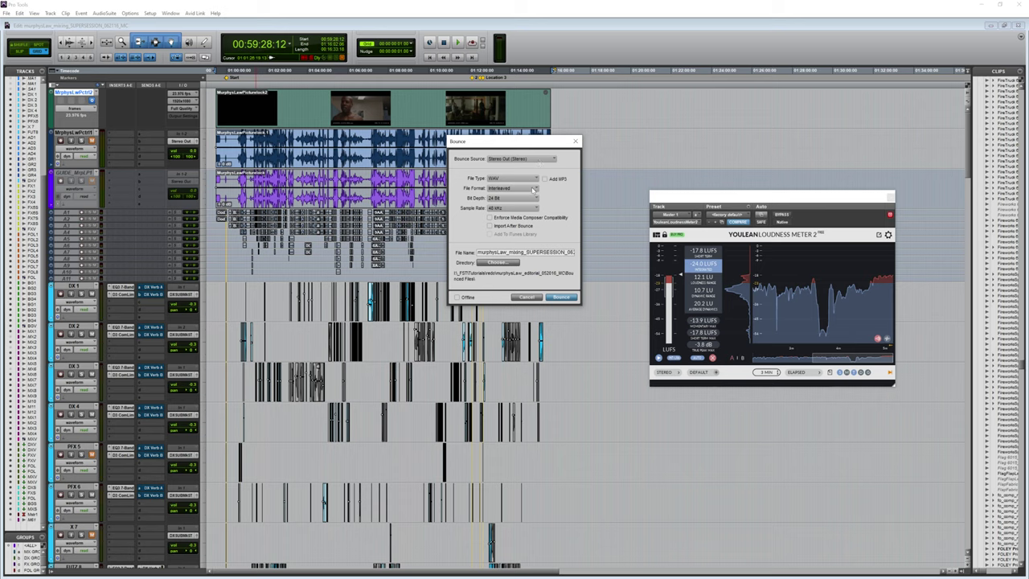
pyautogui.click(532, 188)
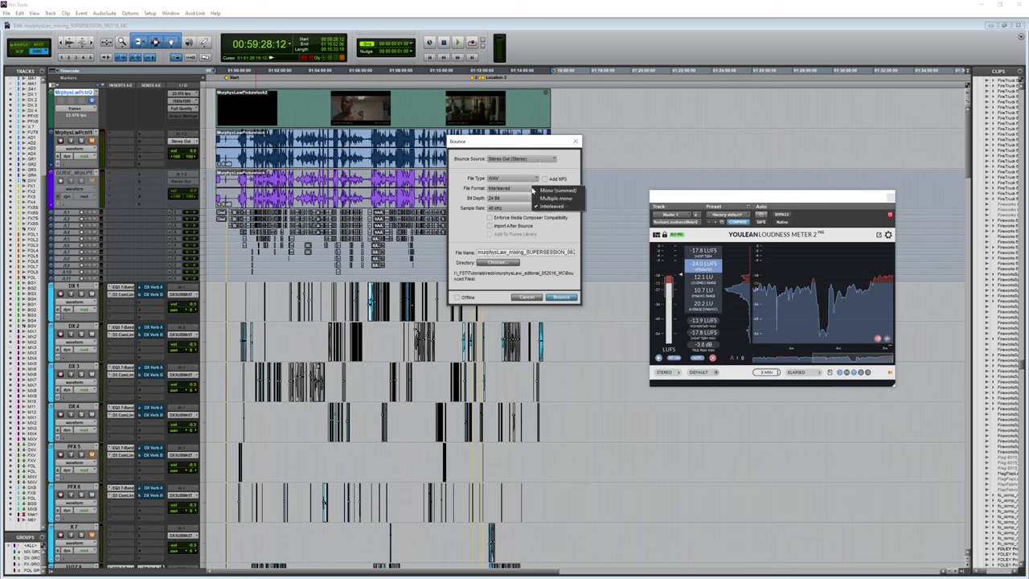
pyautogui.click(567, 233)
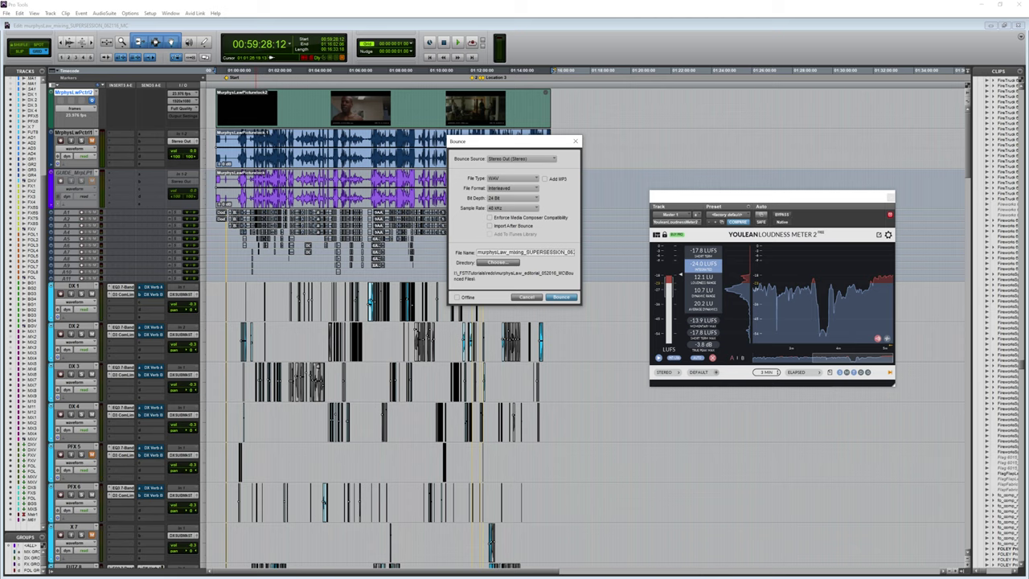
# Name the bounce file murphysLaw_mixing_soundpass01_052420.
pyautogui.press('End')
pyautogui.hotkey('ctrl', 'shift', 'Left')
pyautogui.hotkey('ctrl', 'shift', 'Left')
pyautogui.hotkey('ctrl', 'shift', 'Left')
pyautogui.press('BackSpace')
pyautogui.write('soundpas')
pyautogui.write('s01_052420')
# Set the bounce destination to the murphysLaw project's G - Deliverables folder and run the bounce offline.
pyautogui.click(505, 264)
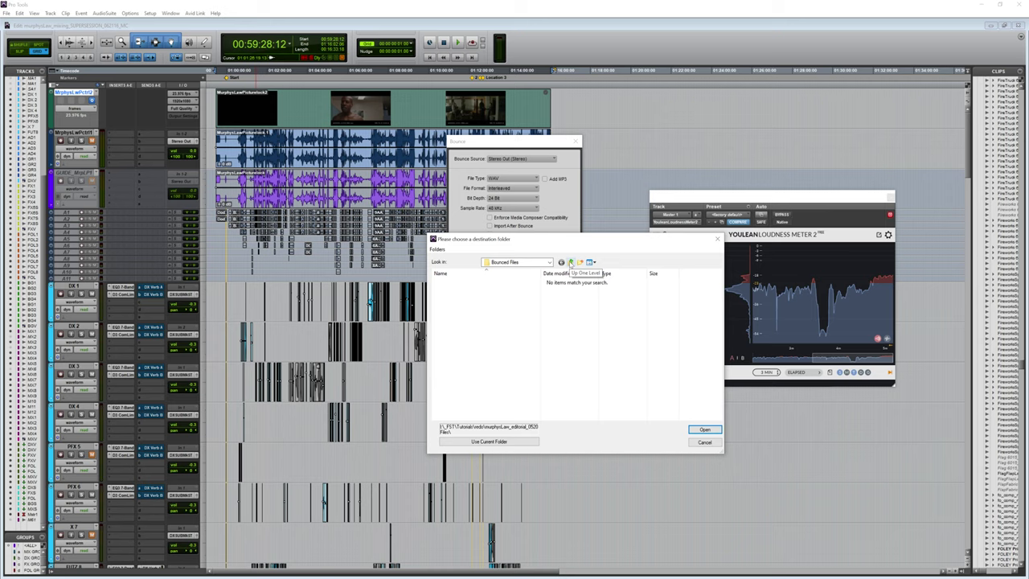
pyautogui.click(570, 263)
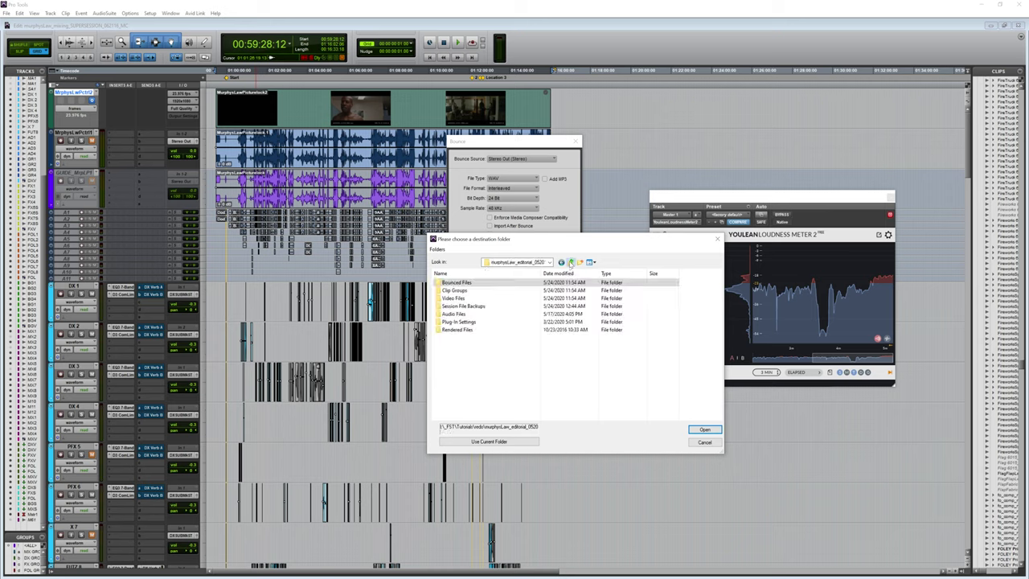
pyautogui.click(571, 262)
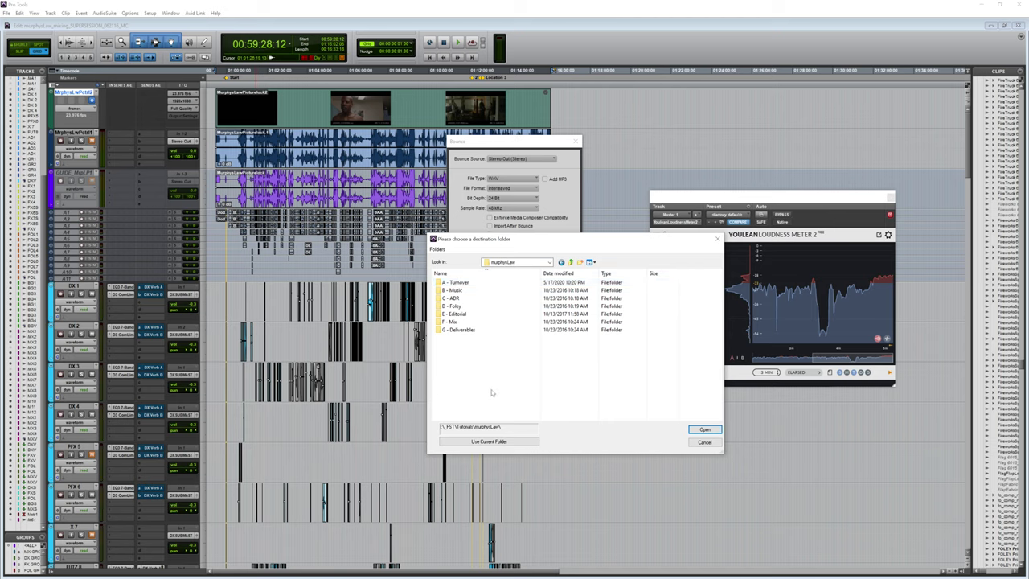
pyautogui.doubleClick(460, 330)
pyautogui.click(489, 441)
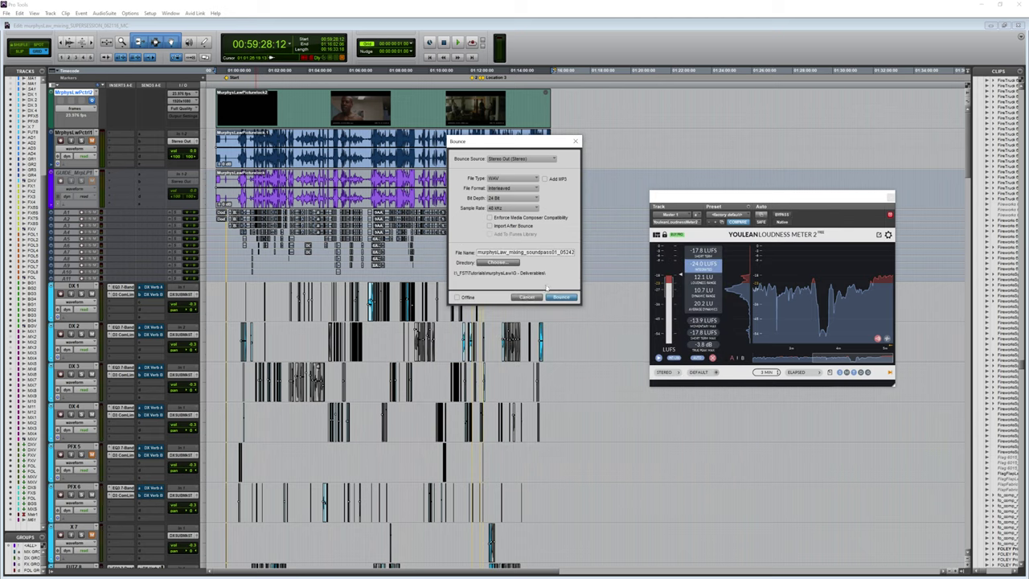
pyautogui.click(457, 297)
pyautogui.click(561, 296)
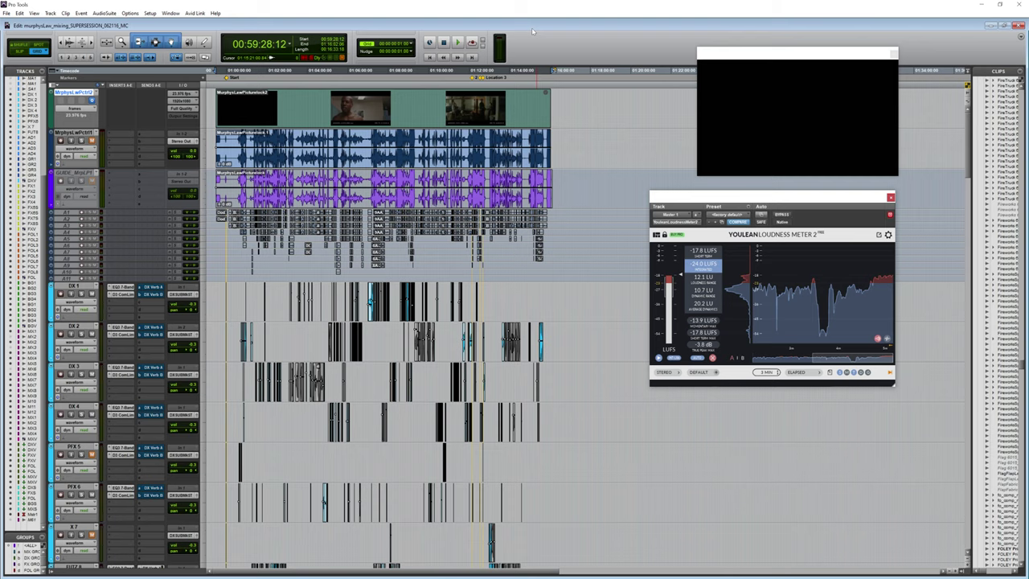
# Create seven new stereo audio tracks directly below the MX SUB track.
pyautogui.scroll(-15, 533, 117)
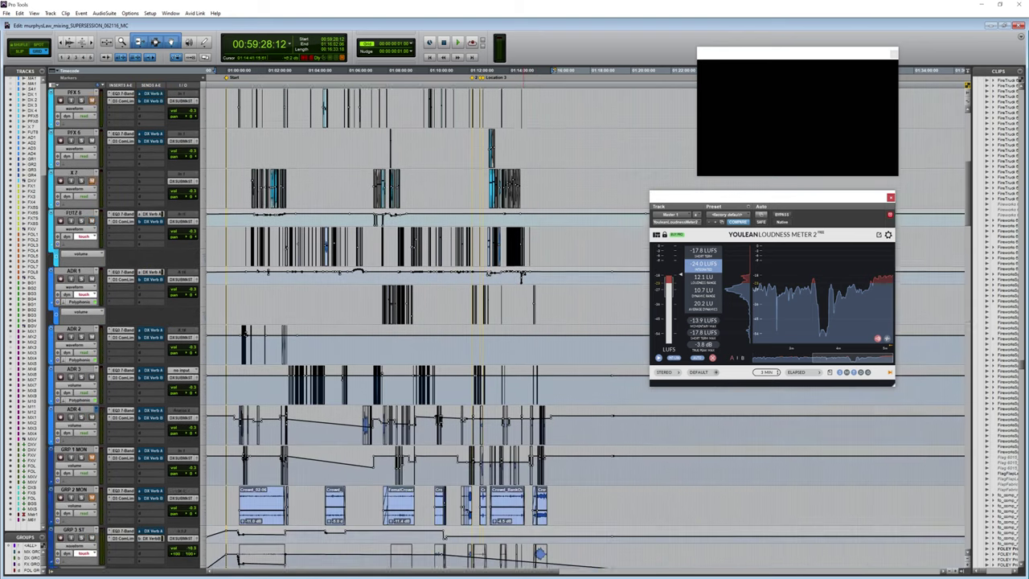
pyautogui.scroll(-12, 521, 191)
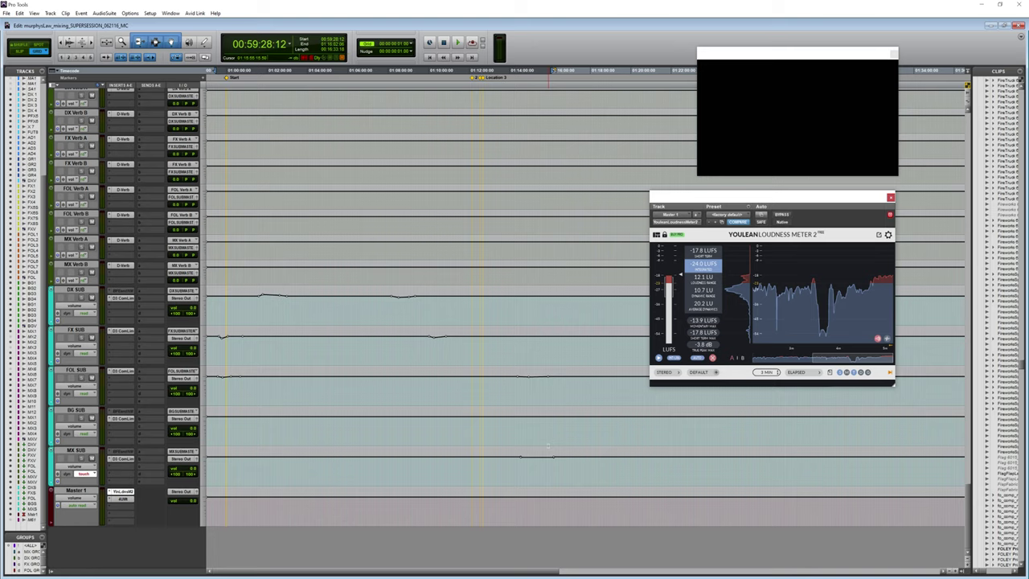
pyautogui.click(83, 455)
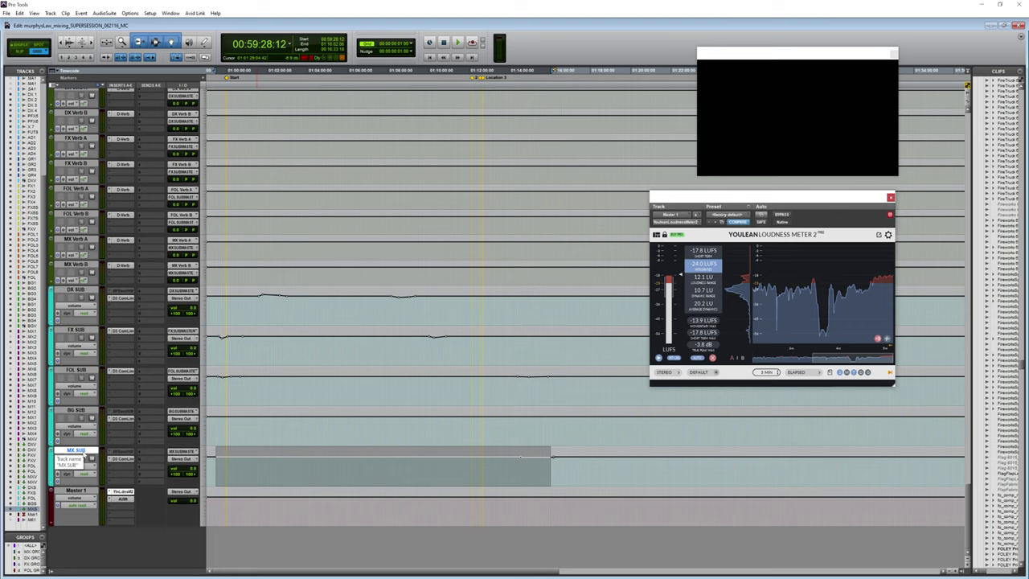
pyautogui.hotkey('ctrl', 'shift', 'n')
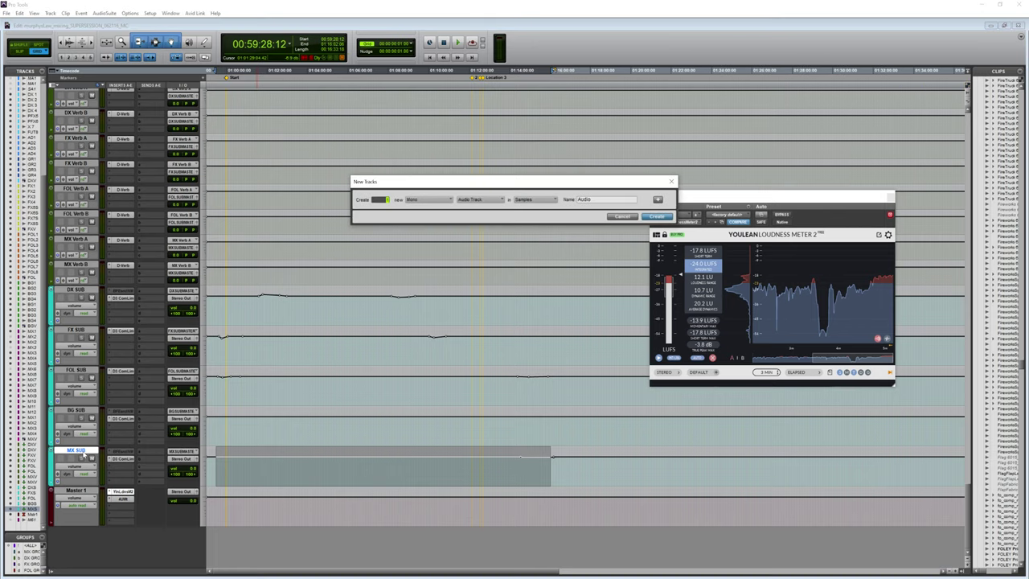
pyautogui.click(426, 200)
pyautogui.click(437, 210)
pyautogui.click(657, 217)
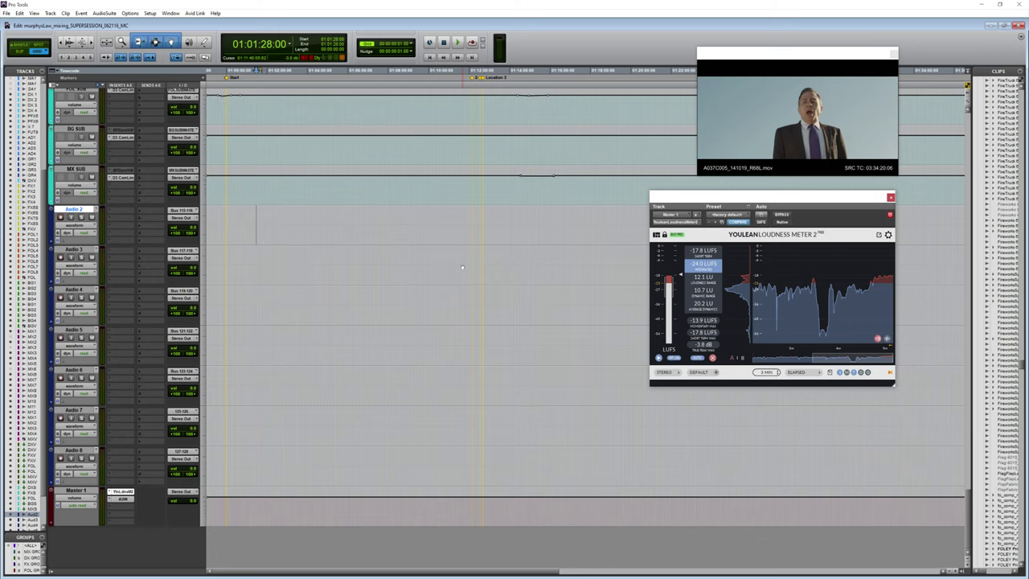
# Rename the first three new audio tracks as DX STEM, FX STEM and FOL STEM.
pyautogui.doubleClick(79, 210)
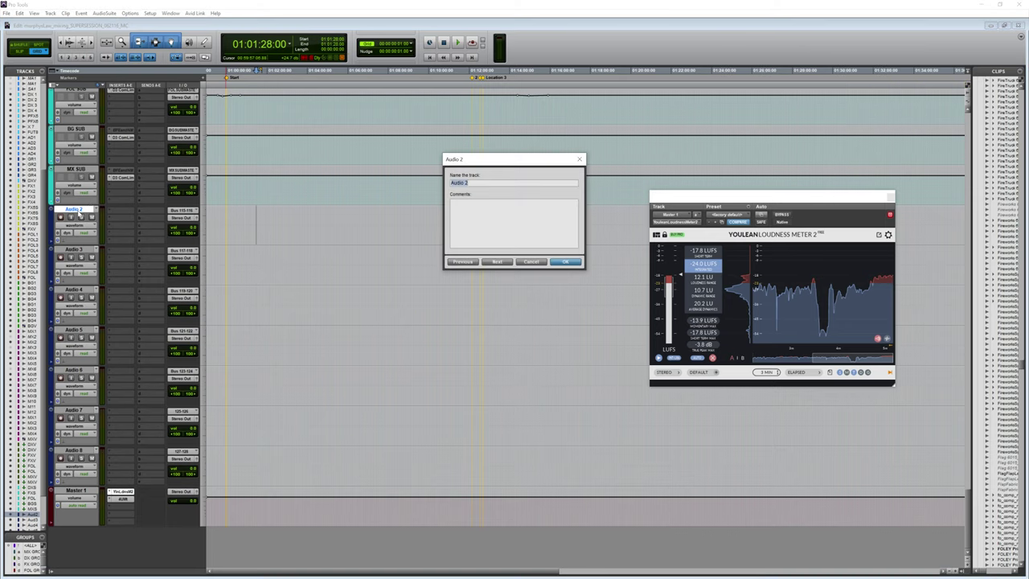
pyautogui.write('DX STEM')
pyautogui.hotkey('ctrl', 'Right')
pyautogui.write('FX STEM')
pyautogui.click(494, 262)
pyautogui.write('FOL STEM')
pyautogui.click(493, 262)
# Rename the remaining four new audio tracks as BG STEM, MX STEM, M+E STEM and PM.
pyautogui.write('BG STEM')
pyautogui.click(493, 262)
pyautogui.write('MX STEM')
pyautogui.click(493, 262)
pyautogui.write('M')
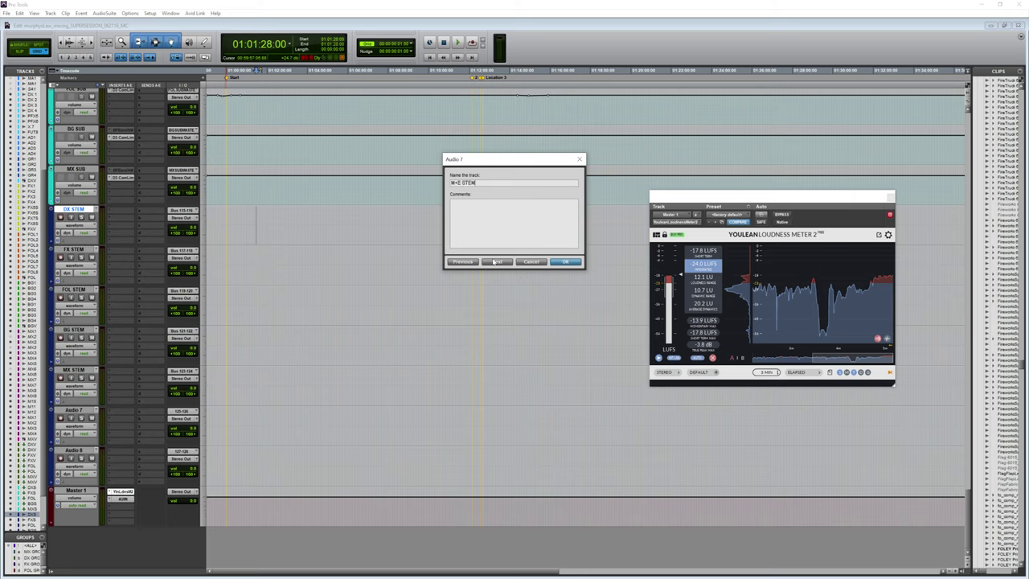
pyautogui.click(495, 262)
pyautogui.write('PM')
pyautogui.click(565, 262)
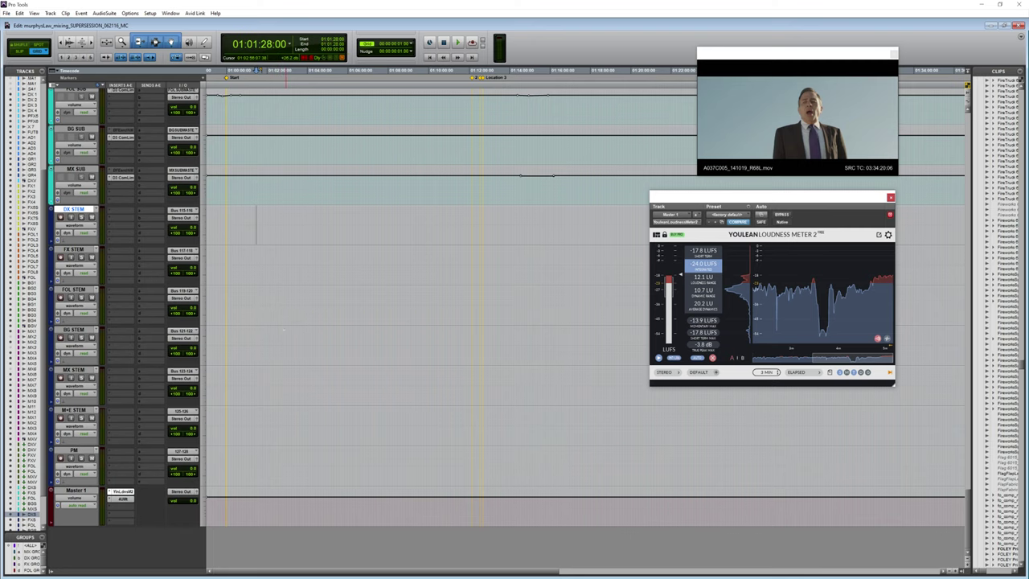
# Route the output of the DX SUB track to the stereo Bus 115-116.
pyautogui.scroll(3, 483, 322)
pyautogui.scroll(1, 482, 322)
pyautogui.click(298, 547)
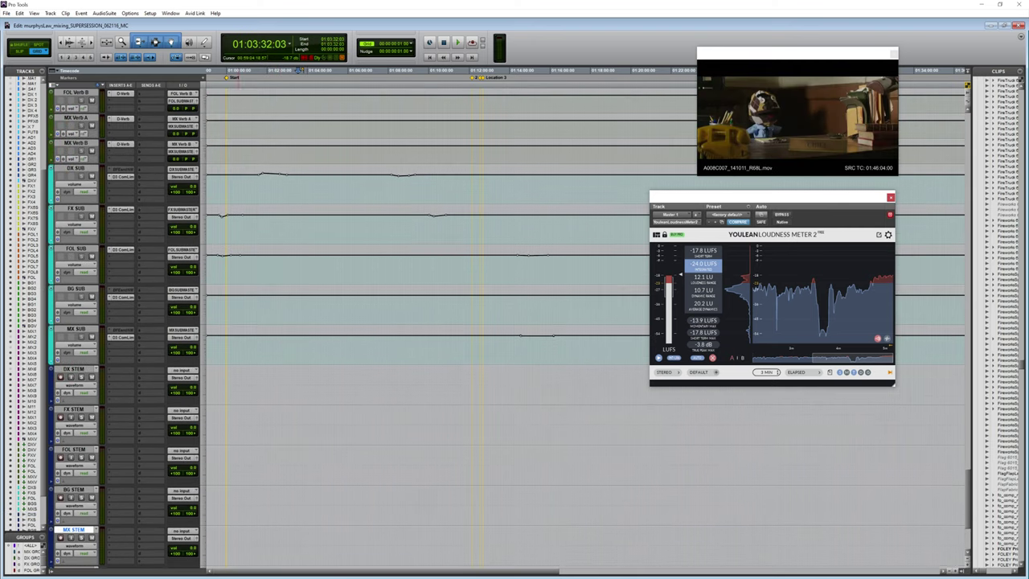
pyautogui.scroll(1, 341, 379)
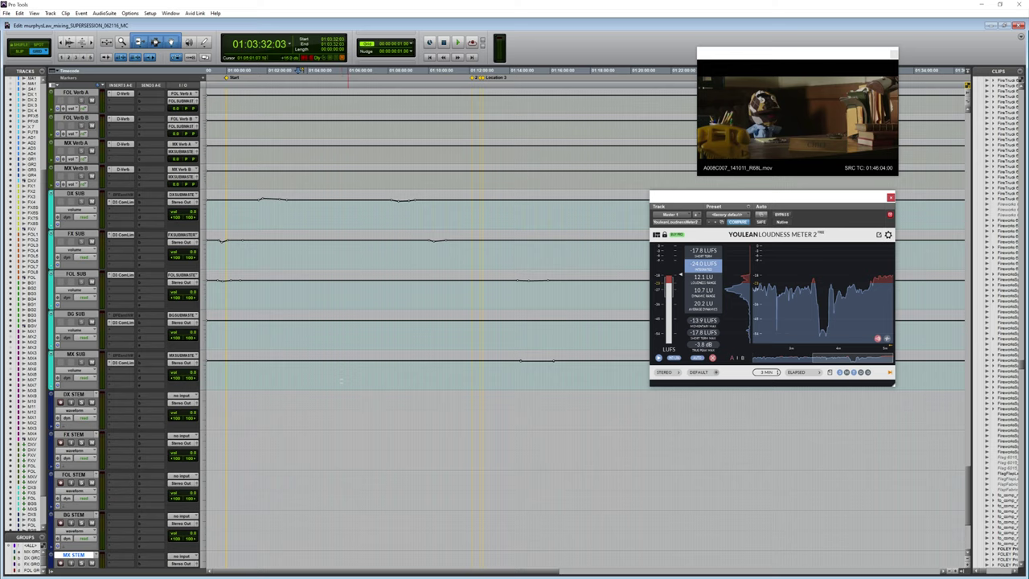
pyautogui.click(179, 205)
pyautogui.moveTo(197, 233)
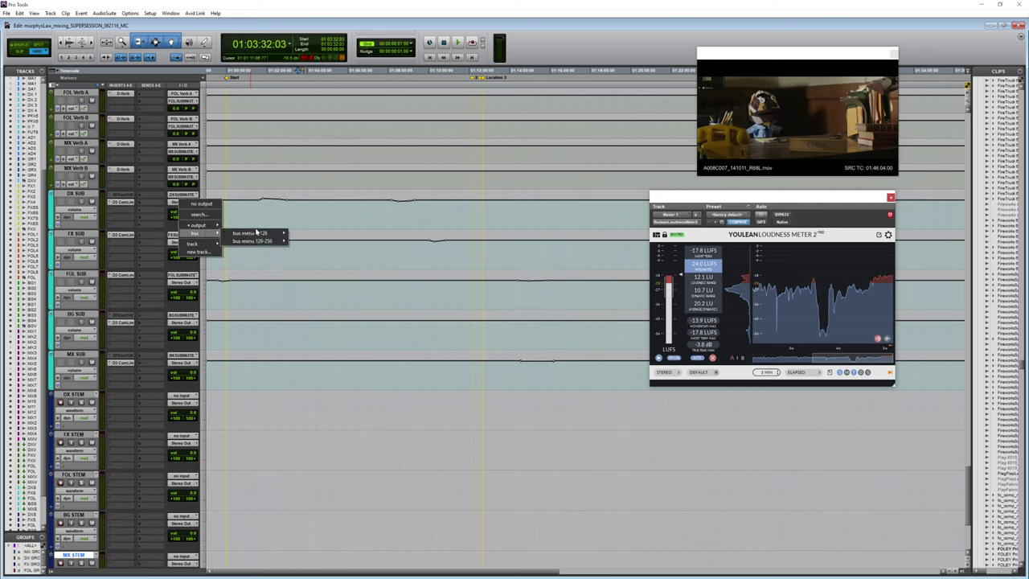
pyautogui.moveTo(257, 232)
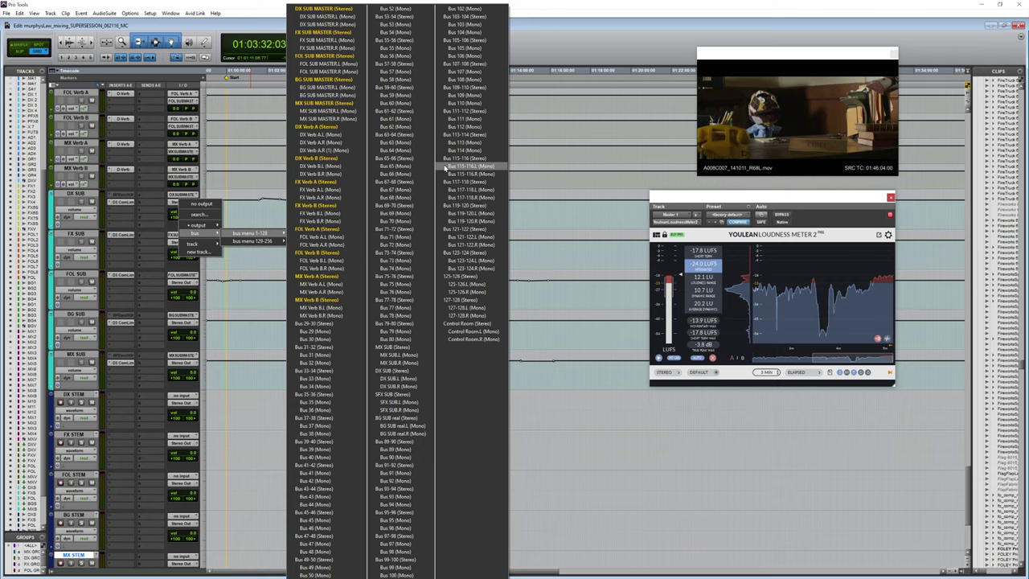
pyautogui.click(459, 159)
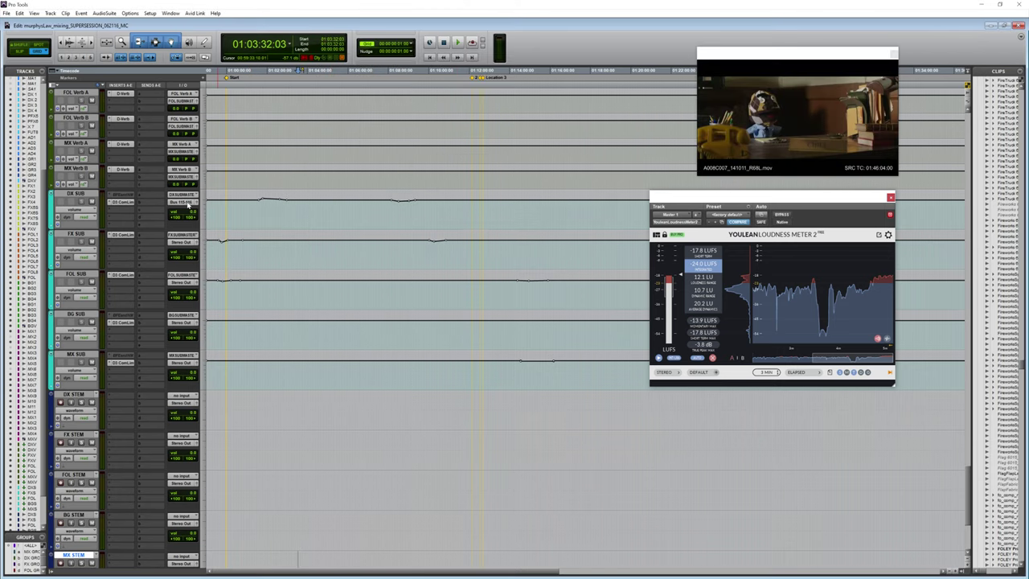
# Rename the DX SUB track's output bus as DX STEM.
pyautogui.rightClick(188, 203)
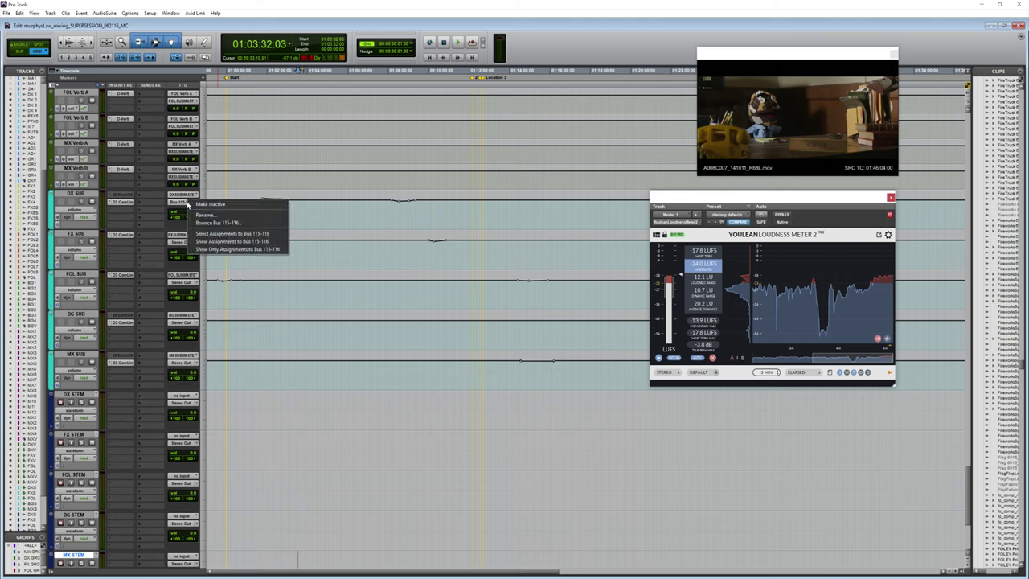
pyautogui.click(221, 214)
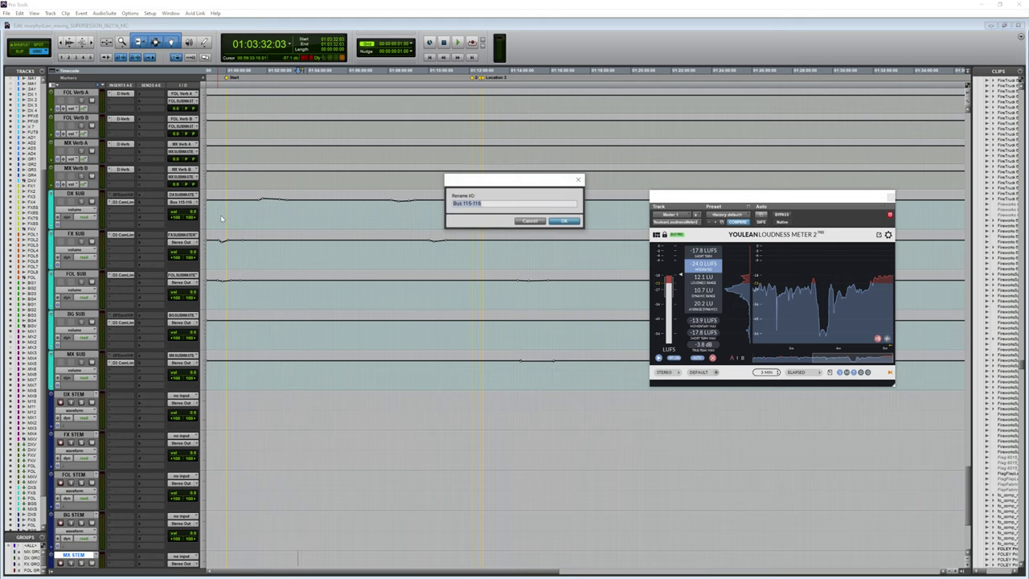
pyautogui.write('DX STEM')
pyautogui.click(564, 222)
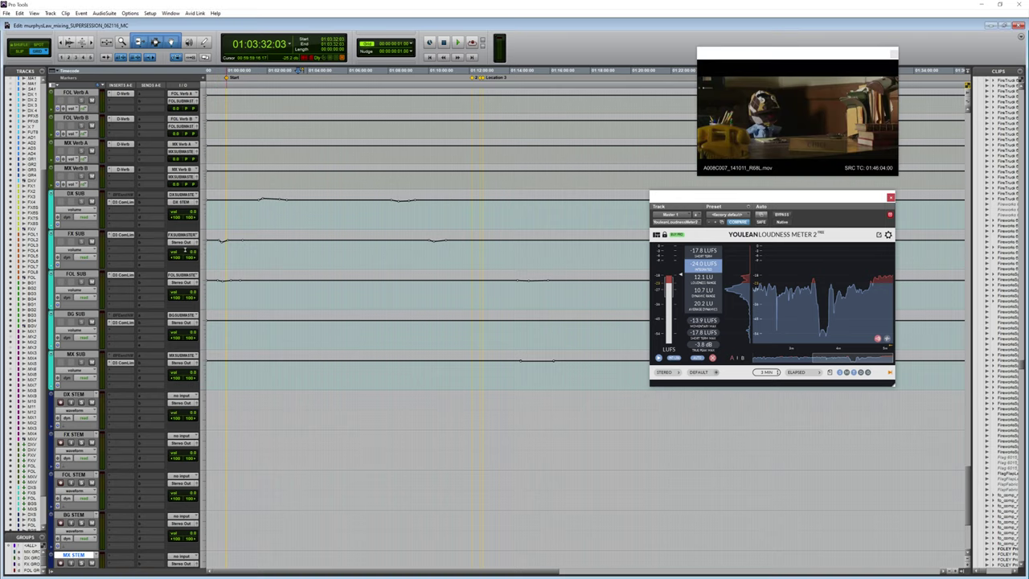
# Route the FX SUB track's output to the stereo Bus 117-118 and rename that bus FX STEM.
pyautogui.click(182, 247)
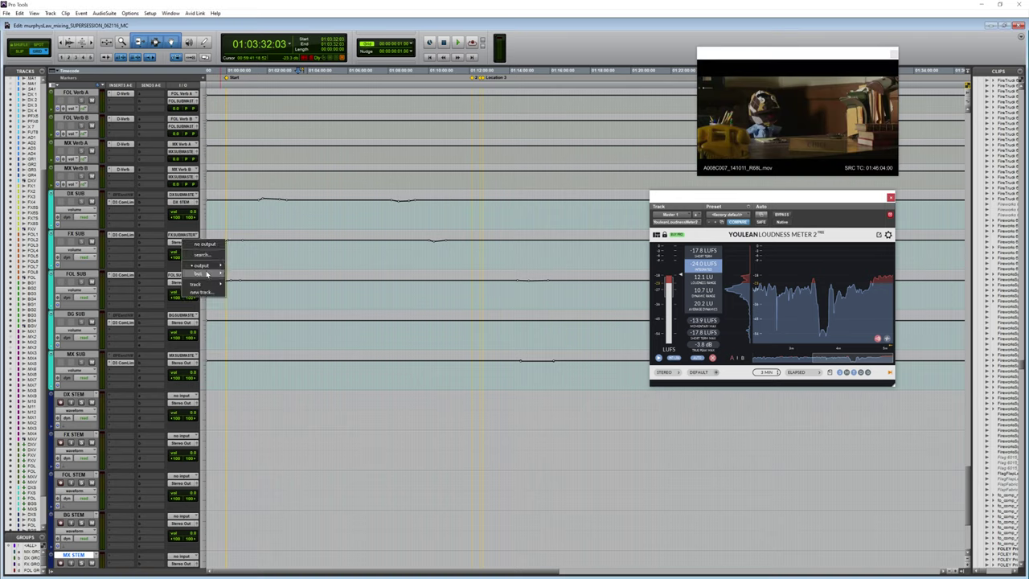
pyautogui.moveTo(208, 274)
pyautogui.moveTo(256, 274)
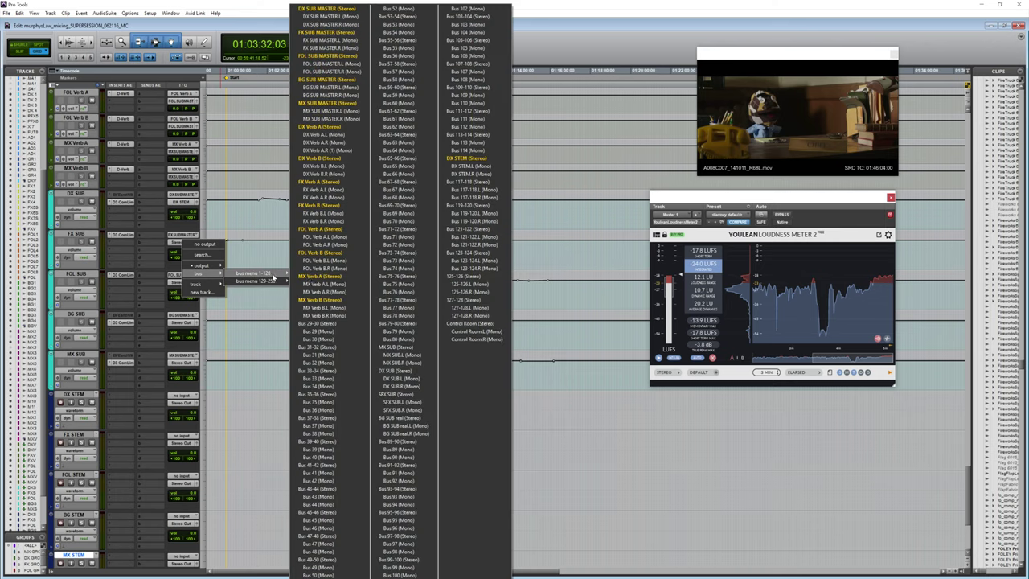
pyautogui.click(463, 183)
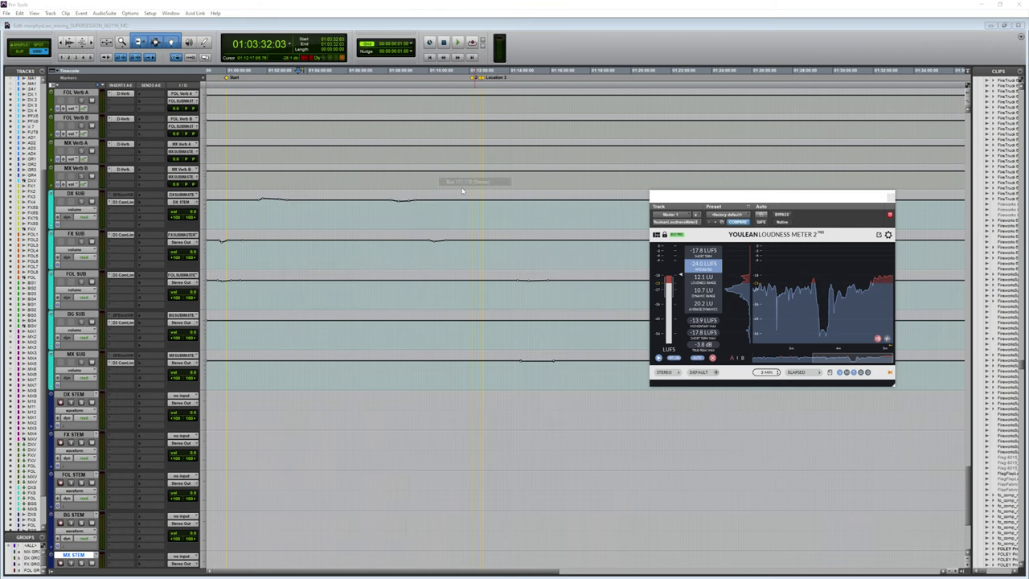
pyautogui.rightClick(182, 249)
pyautogui.click(211, 256)
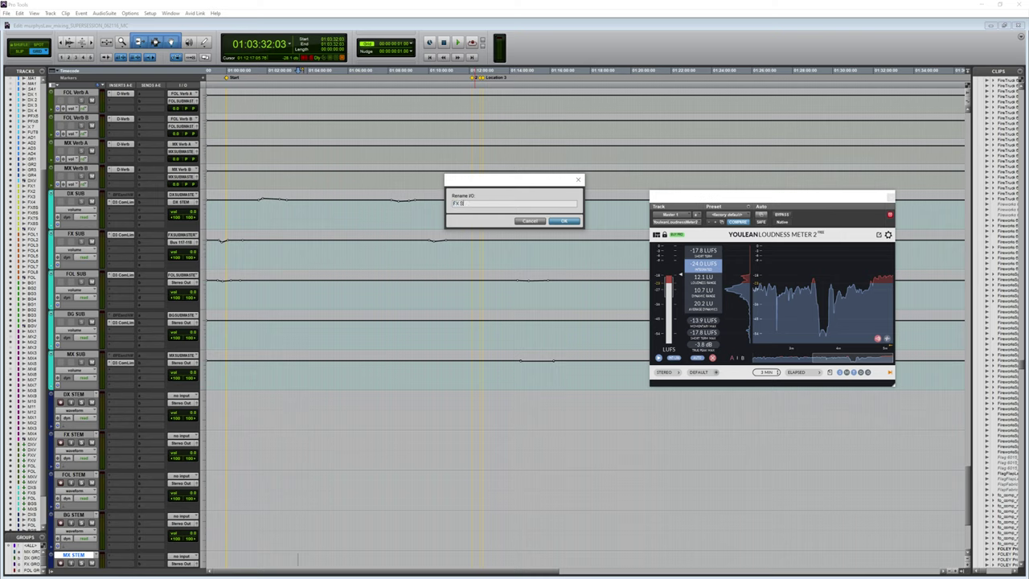
pyautogui.press('Return')
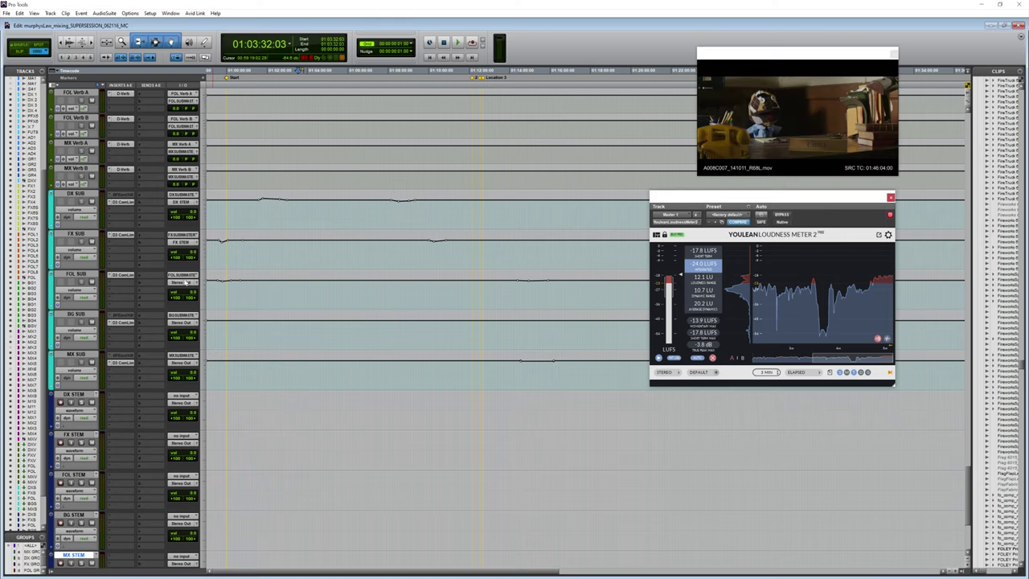
# Route the FOL SUB track's output to the stereo Bus 119-120 and rename that bus FOL STEM.
pyautogui.click(185, 282)
pyautogui.moveTo(203, 313)
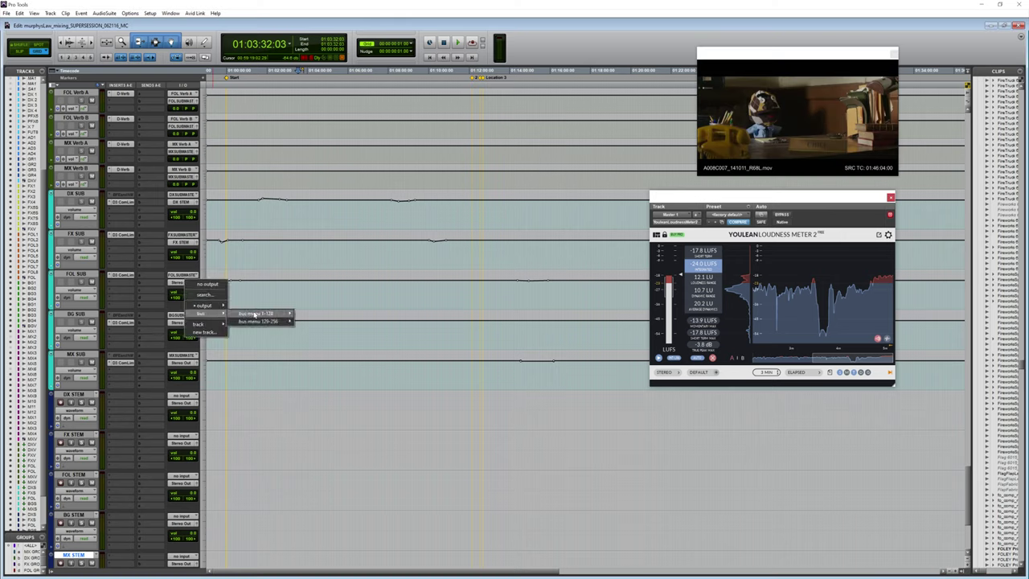
pyautogui.moveTo(254, 314)
pyautogui.click(488, 206)
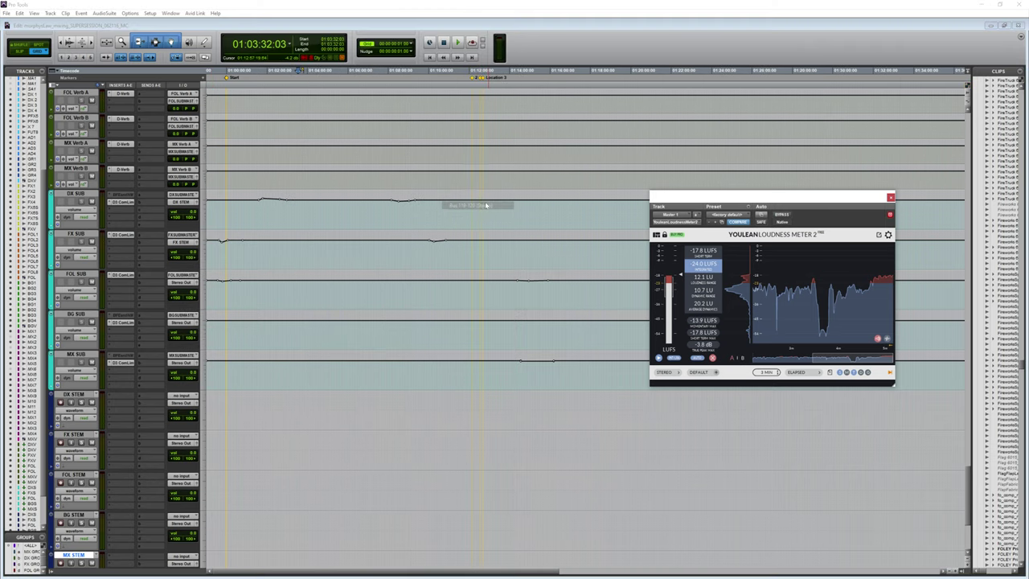
pyautogui.keyDown('ctrl'); pyautogui.keyDown('super'); pyautogui.click(185, 282); pyautogui.keyUp('super'); pyautogui.keyUp('ctrl')
pyautogui.write('FOL STEM')
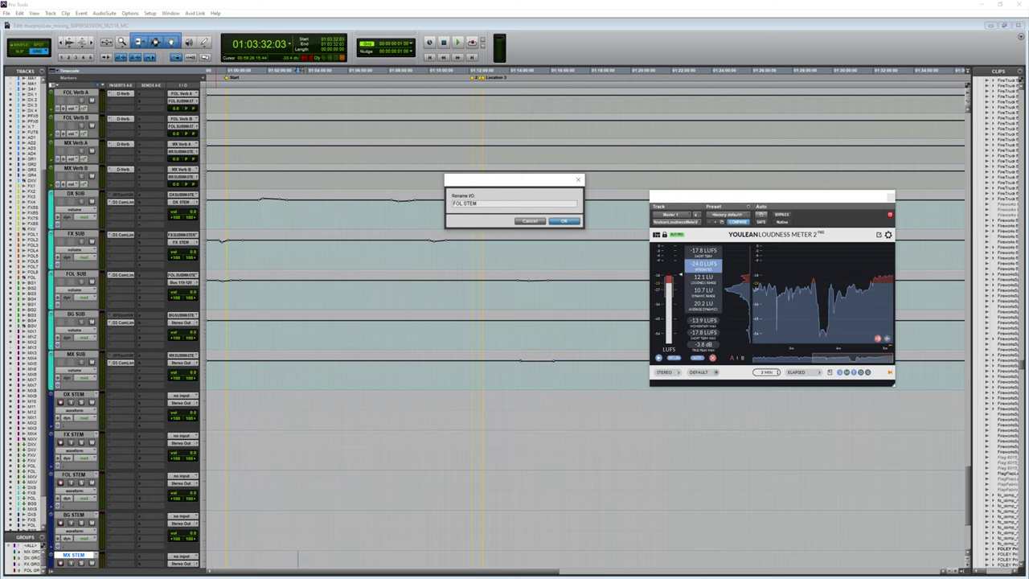
pyautogui.press('Return')
# Route the BG SUB track's output to the stereo Bus 121-122 and rename that bus BG STEM.
pyautogui.click(185, 322)
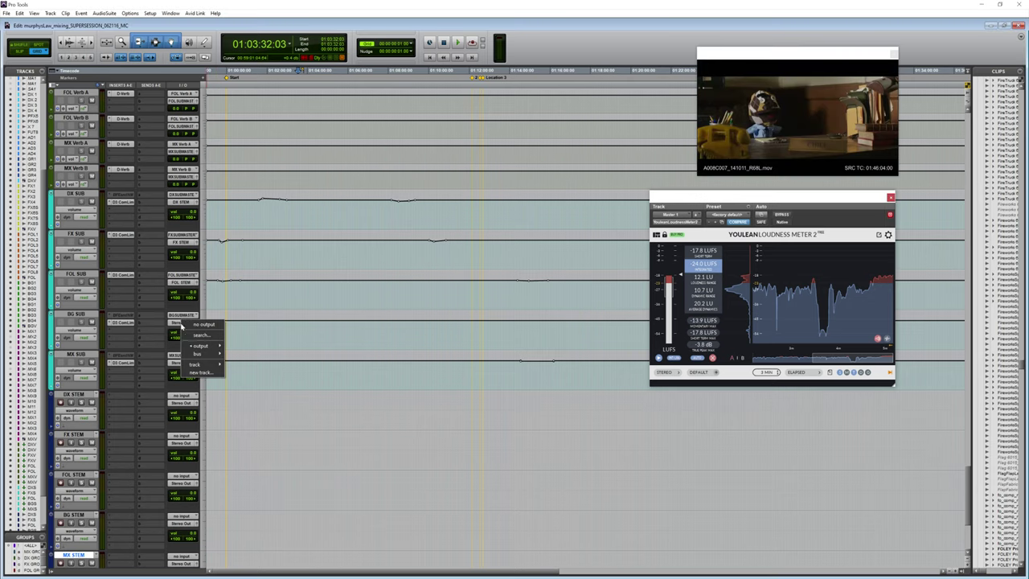
pyautogui.moveTo(196, 353)
pyautogui.moveTo(253, 353)
pyautogui.click(466, 229)
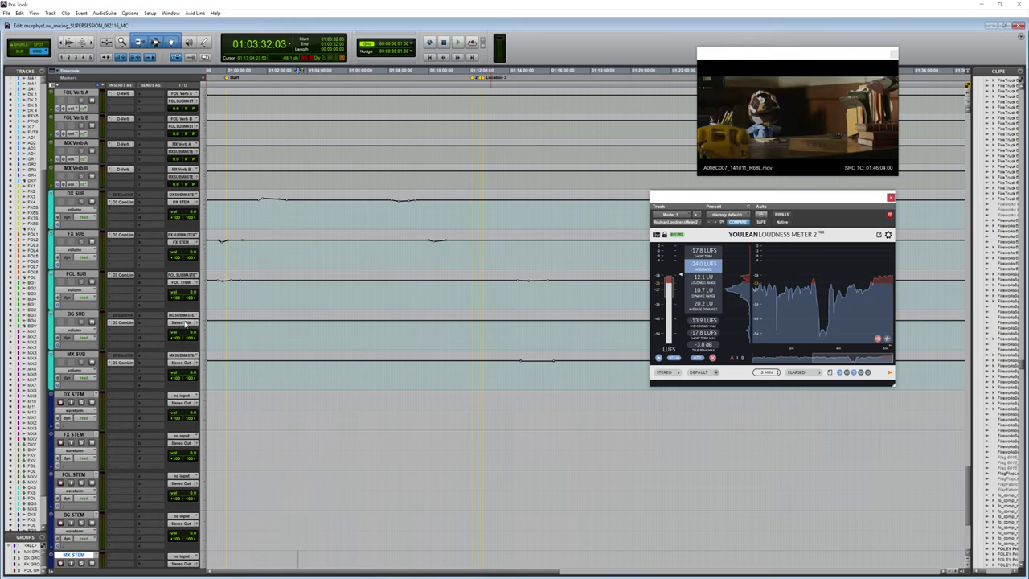
pyautogui.rightClick(185, 323)
pyautogui.click(233, 336)
pyautogui.write('BG STEM')
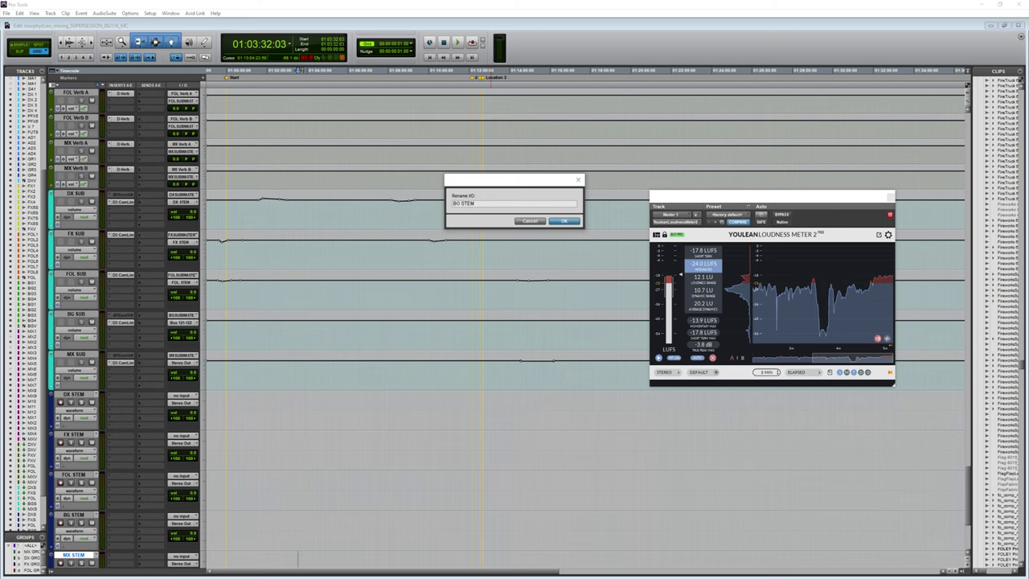
pyautogui.press('Return')
# Route the MX SUB track's output to the stereo Bus 123-124 and rename that bus MX STEM.
pyautogui.click(185, 363)
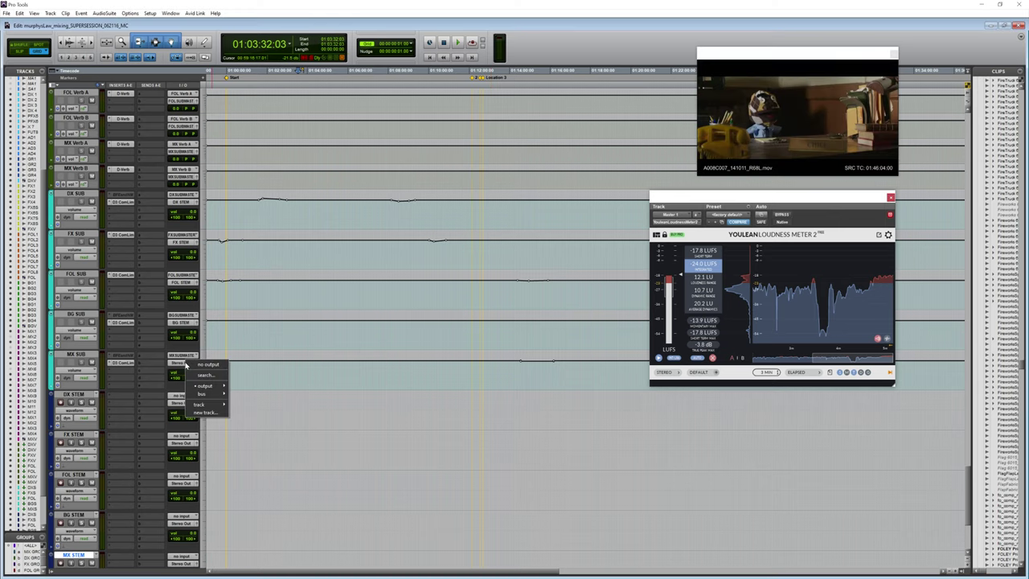
pyautogui.moveTo(216, 394)
pyautogui.moveTo(258, 394)
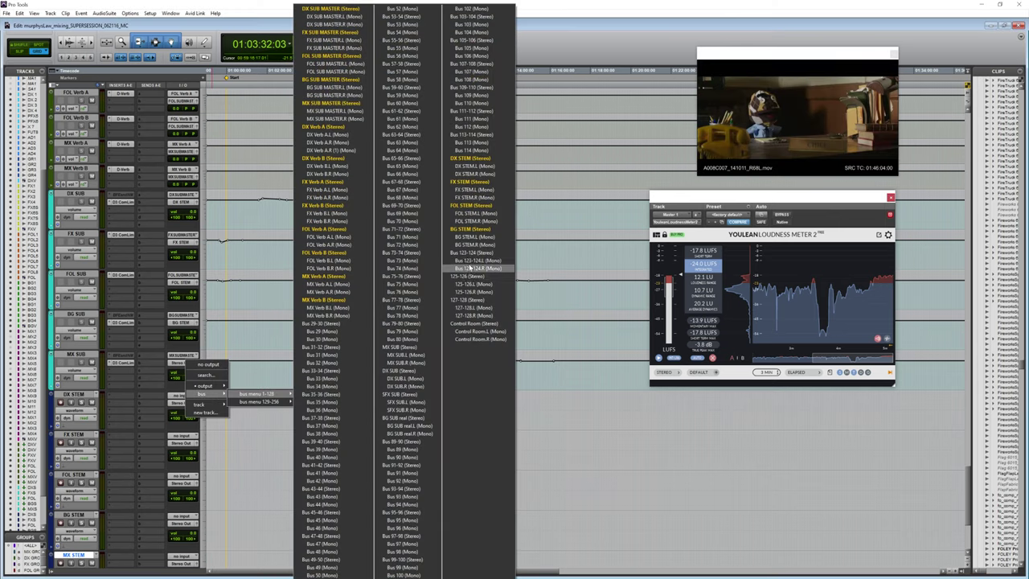
pyautogui.click(478, 255)
pyautogui.rightClick(185, 363)
pyautogui.click(205, 375)
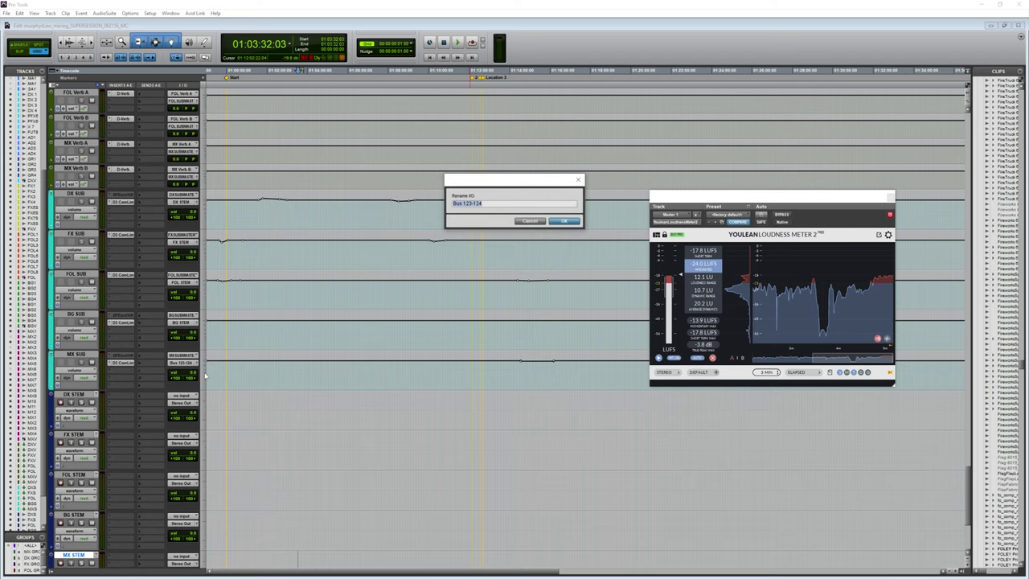
pyautogui.write('MX STEM')
pyautogui.press('Return')
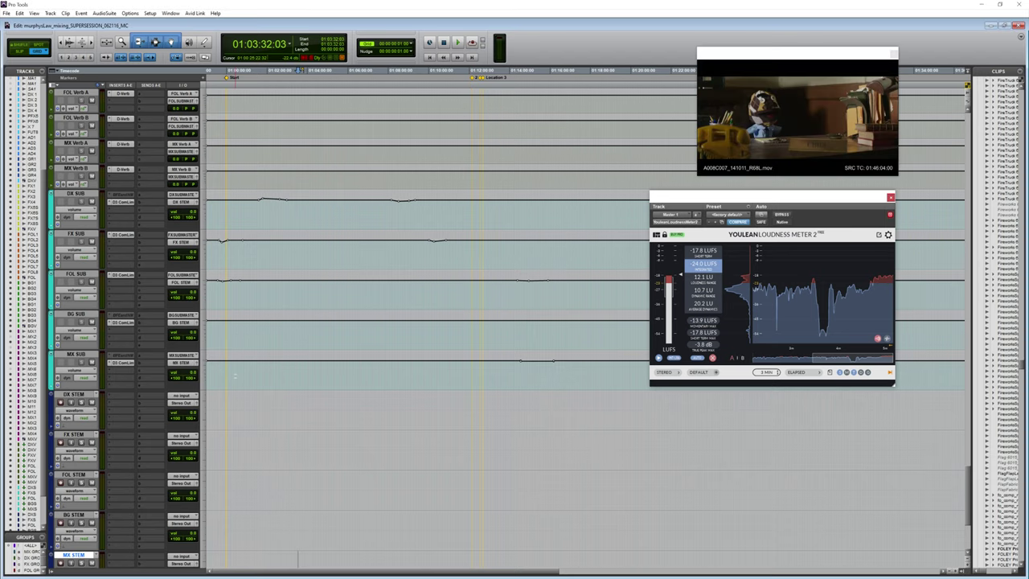
# Set the inputs of the DX STEM and FX STEM tracks to their matching DX STEM and FX STEM buses.
pyautogui.scroll(-5, 249, 394)
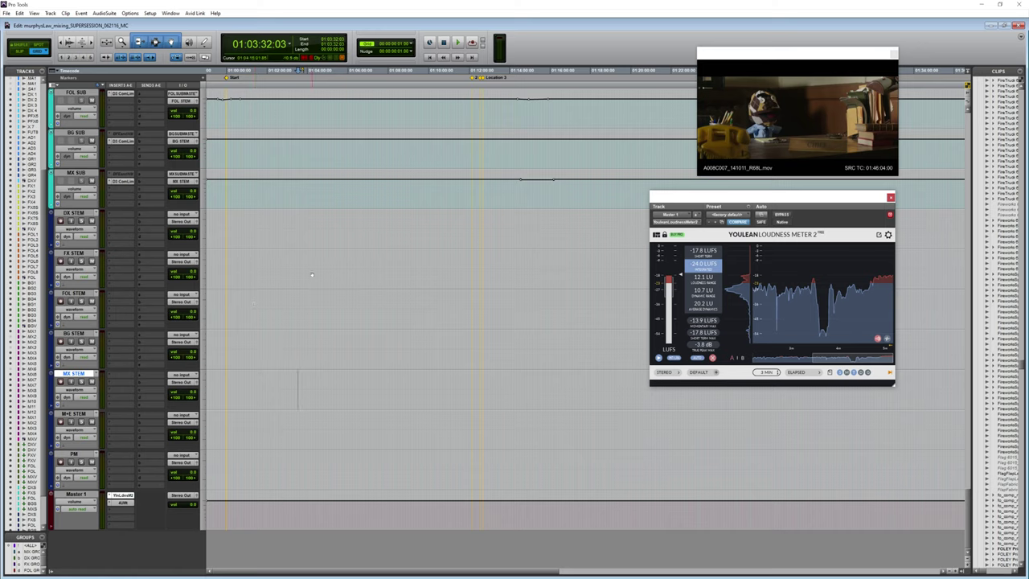
pyautogui.click(181, 214)
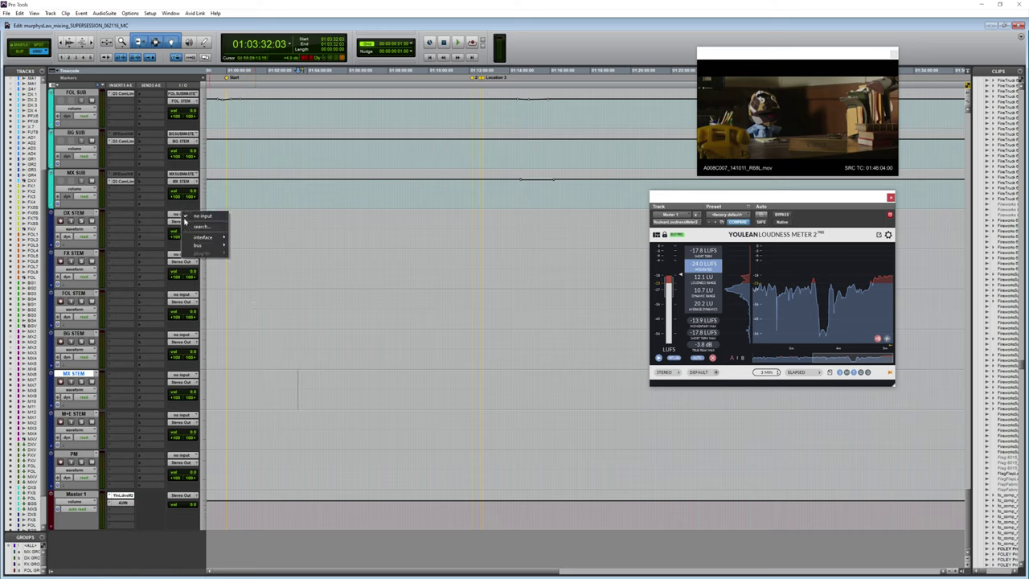
pyautogui.moveTo(218, 249)
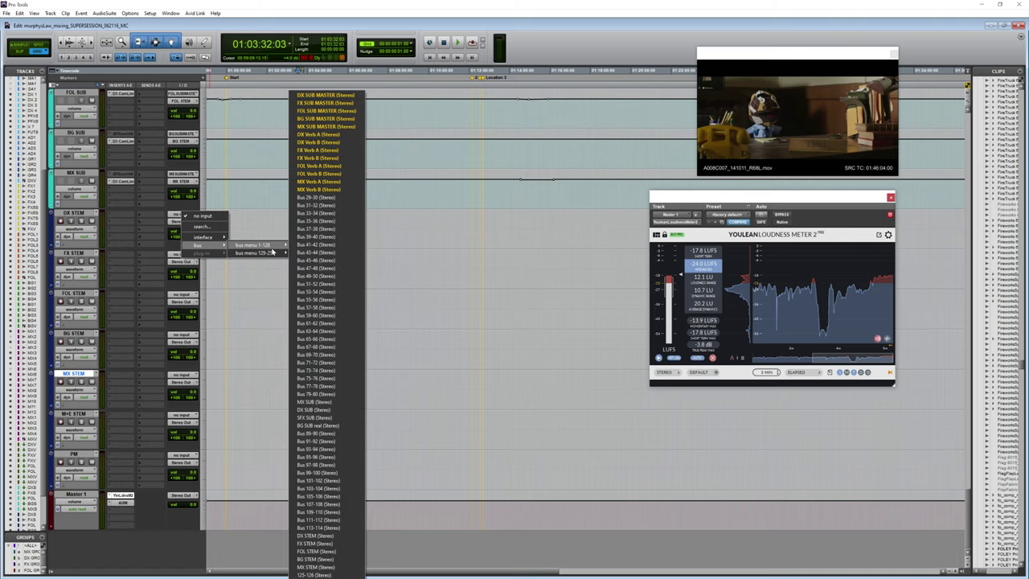
pyautogui.click(316, 536)
pyautogui.click(182, 255)
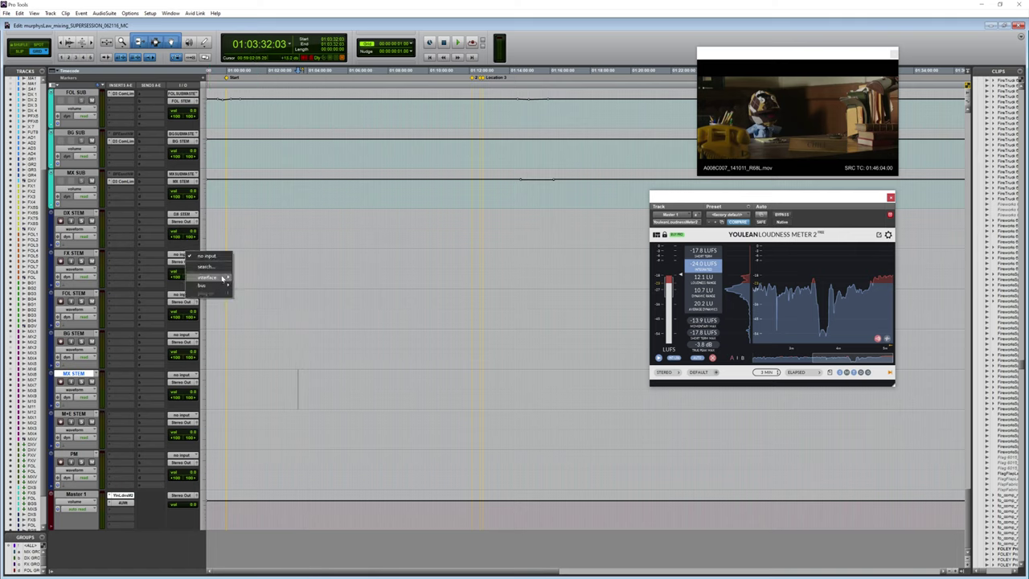
pyautogui.moveTo(225, 286)
pyautogui.moveTo(259, 286)
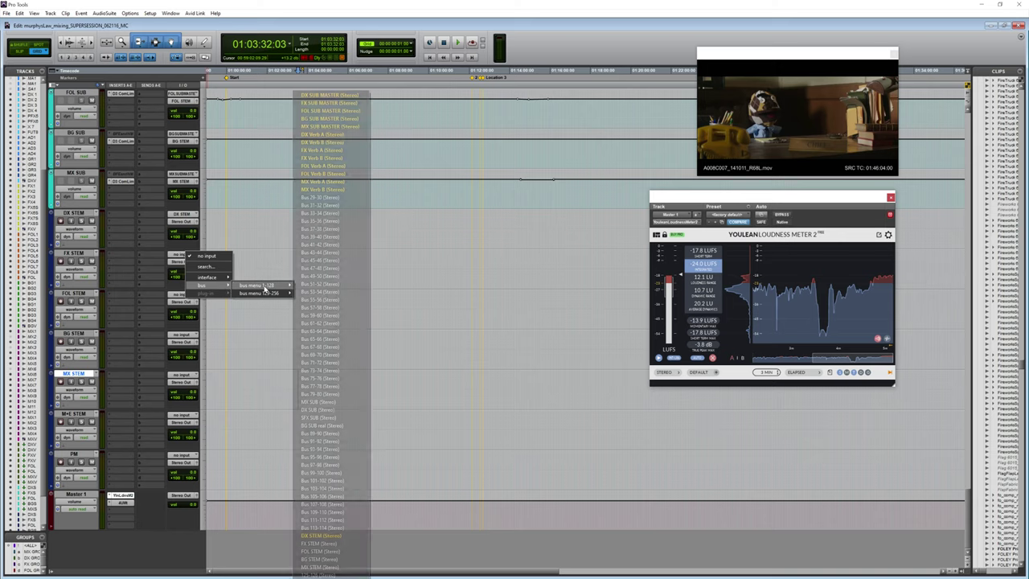
pyautogui.click(330, 543)
# Set the inputs of the FOL STEM and BG STEM tracks to their matching FOL STEM and BG STEM buses.
pyautogui.click(182, 296)
pyautogui.moveTo(209, 325)
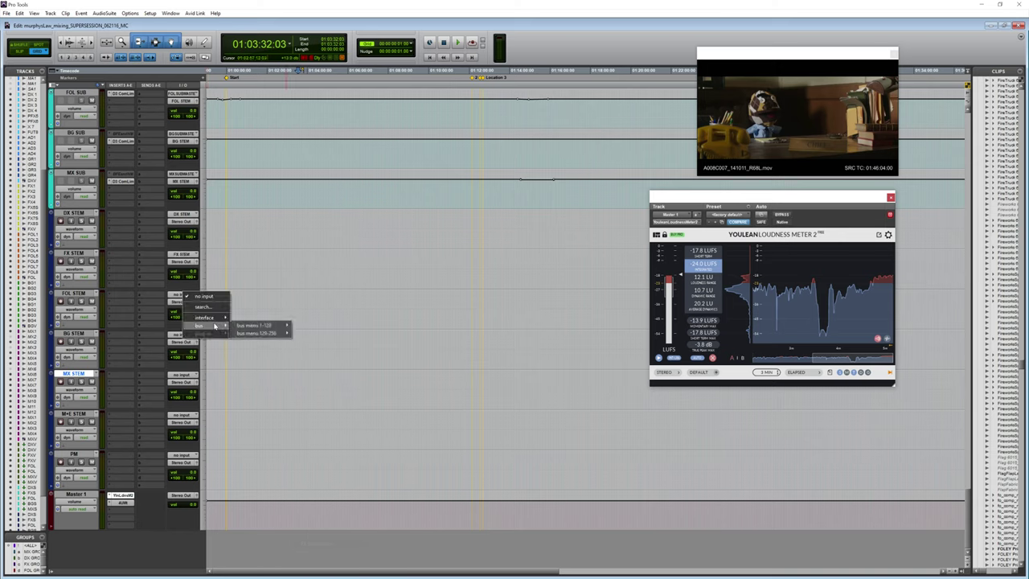
pyautogui.moveTo(259, 325)
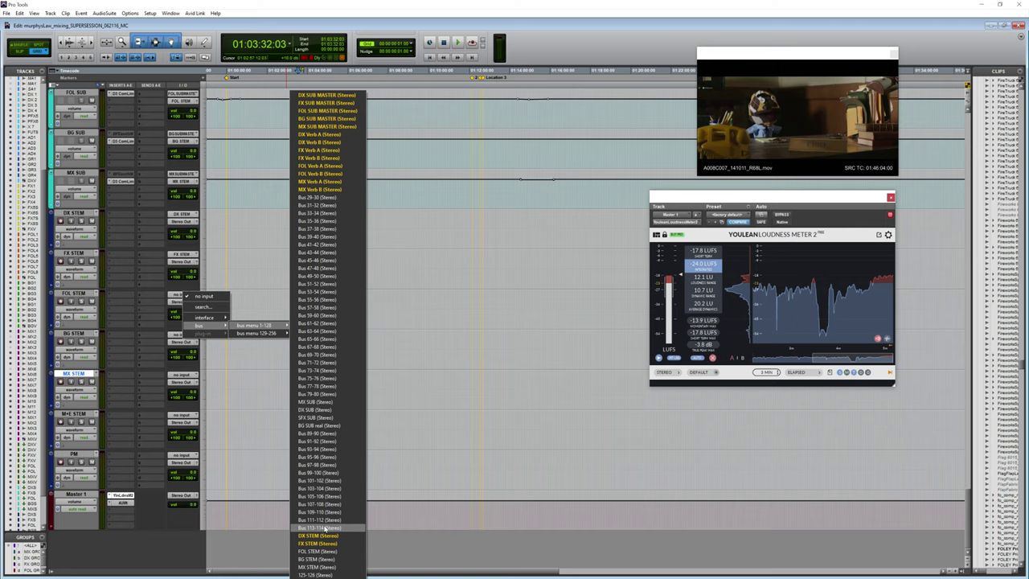
pyautogui.click(319, 550)
pyautogui.click(178, 334)
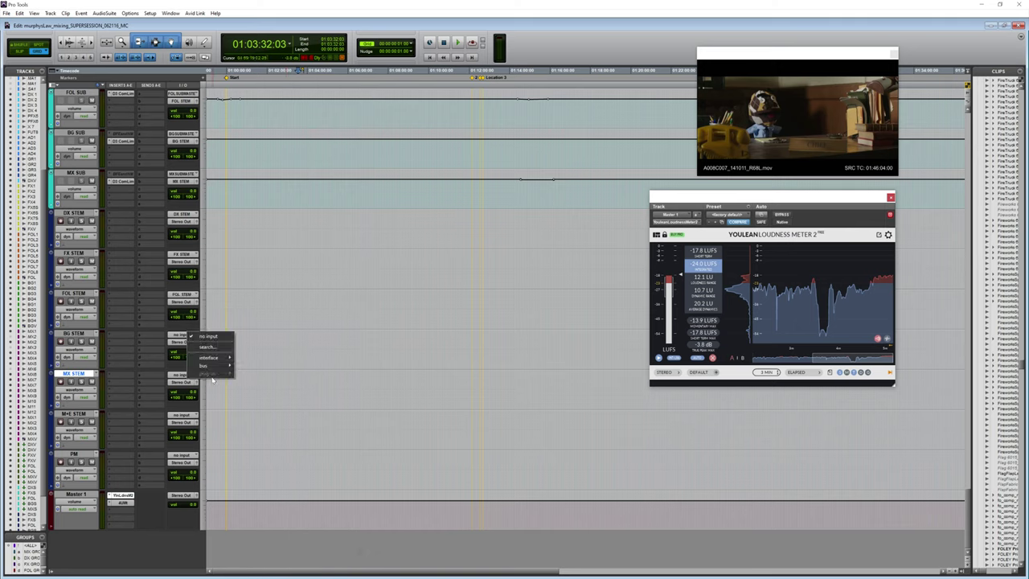
pyautogui.moveTo(226, 370)
pyautogui.moveTo(273, 369)
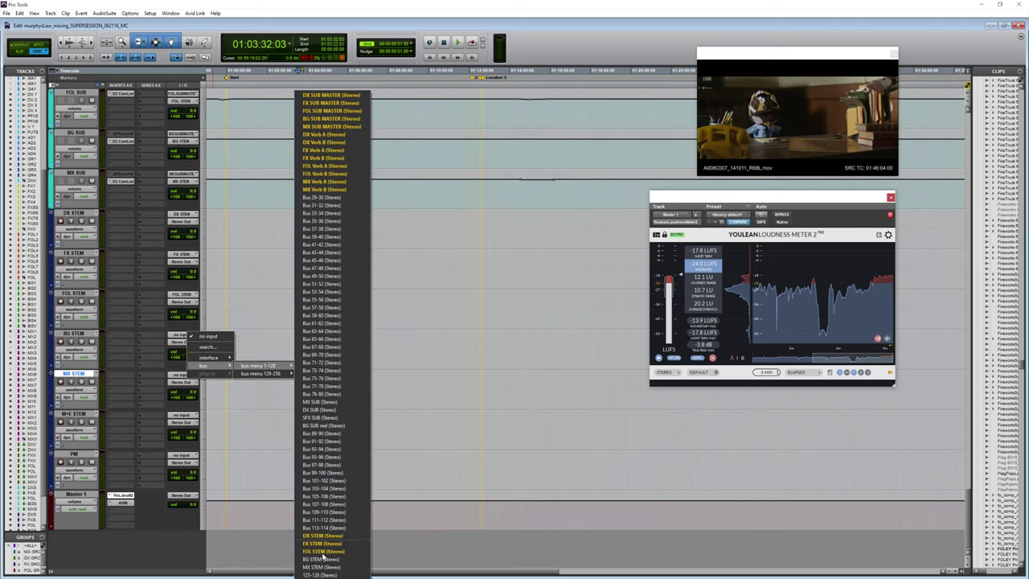
pyautogui.click(324, 561)
# Set the input of the MX STEM track to the stereo MX STEM bus.
pyautogui.click(178, 375)
pyautogui.moveTo(211, 406)
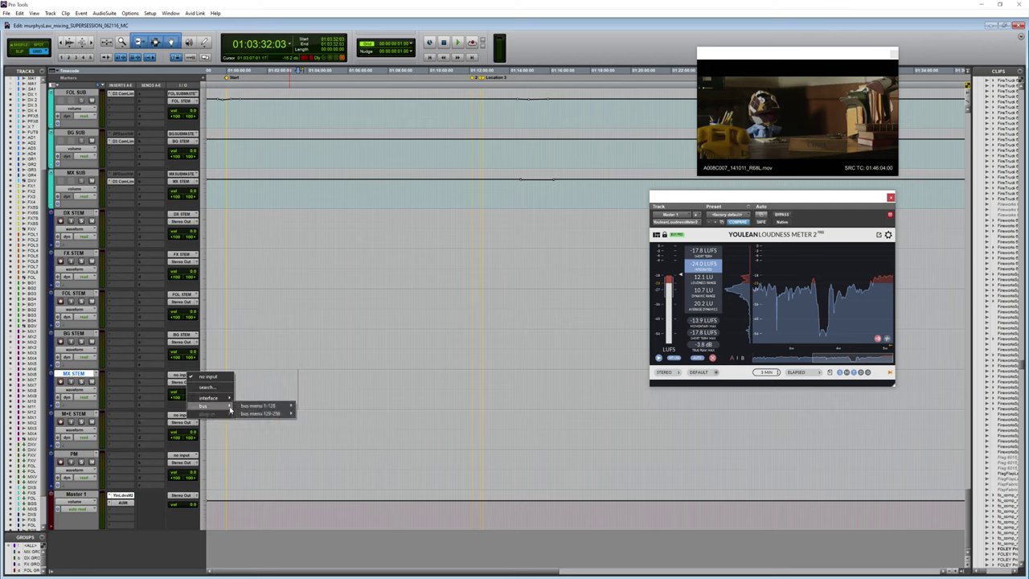
pyautogui.moveTo(271, 409)
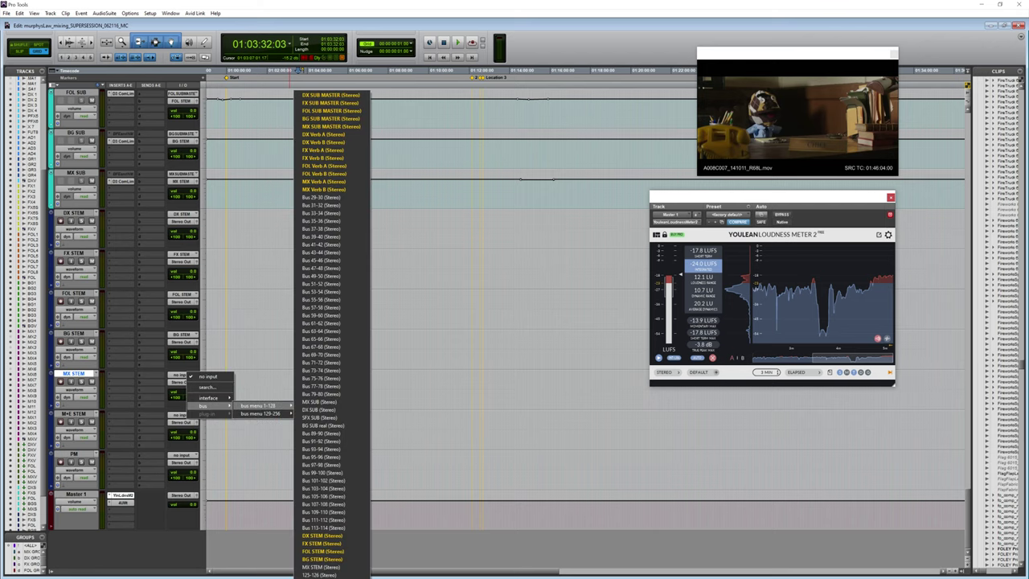
pyautogui.click(321, 567)
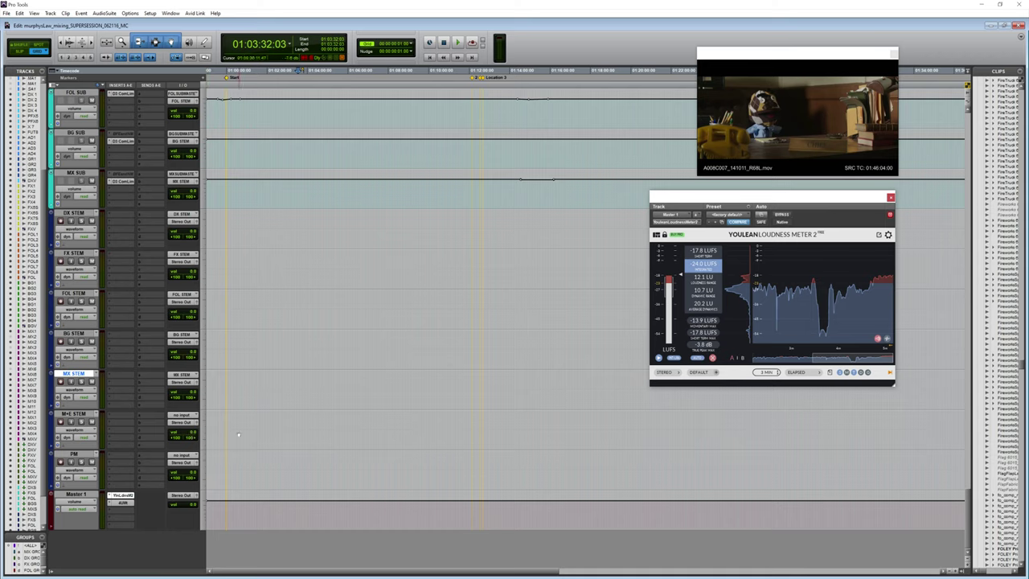
# Route the DX STEM track's output to the stereo bus 127-128 and rename that bus PM.
pyautogui.click(185, 223)
pyautogui.moveTo(201, 254)
pyautogui.moveTo(264, 255)
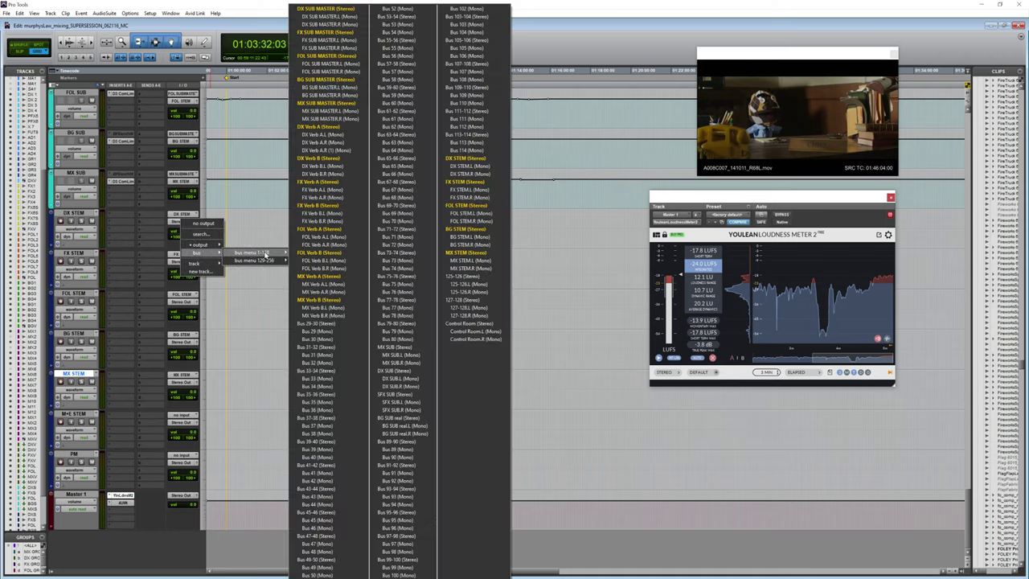
pyautogui.click(480, 300)
pyautogui.rightClick(185, 223)
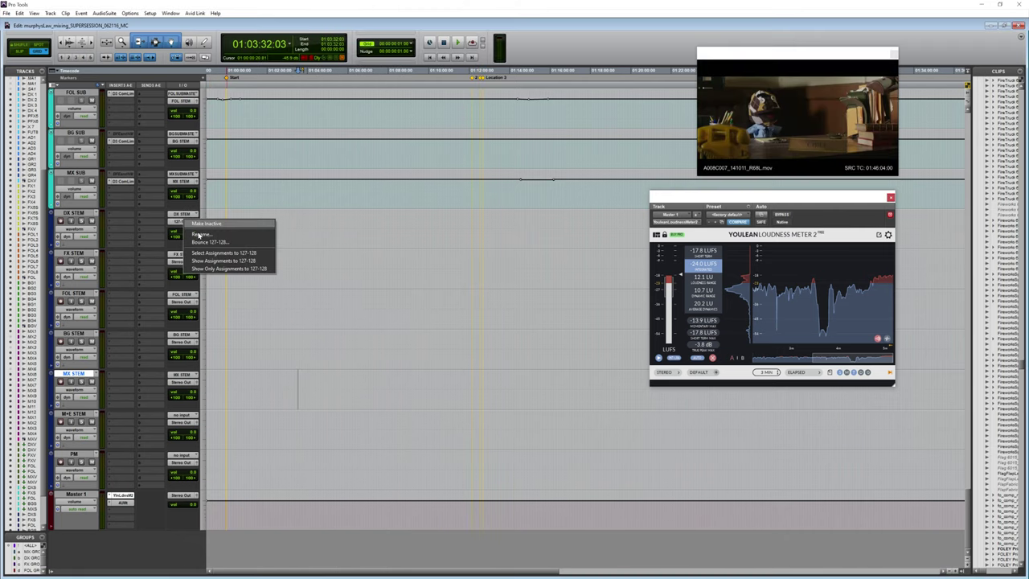
pyautogui.click(202, 234)
pyautogui.write('DX')
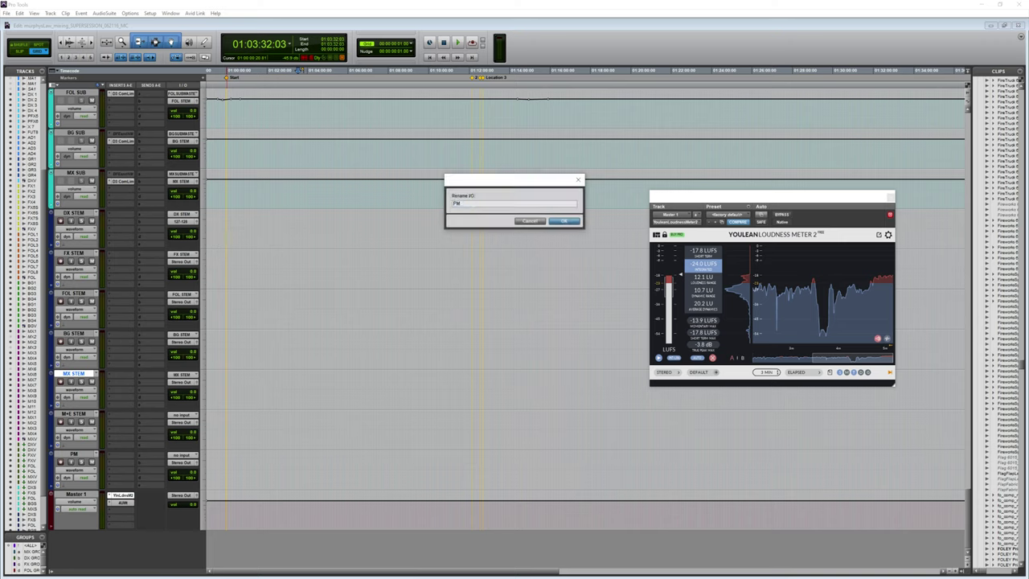
pyautogui.press('Return')
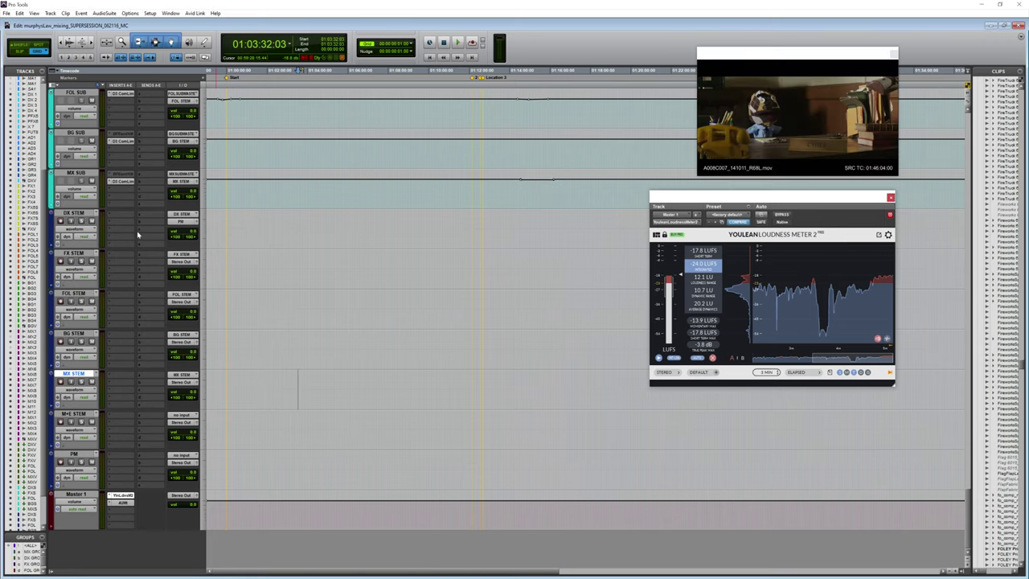
# Route the outputs of all five stem tracks from DX STEM through MX STEM to the stereo PM bus.
pyautogui.click(72, 213)
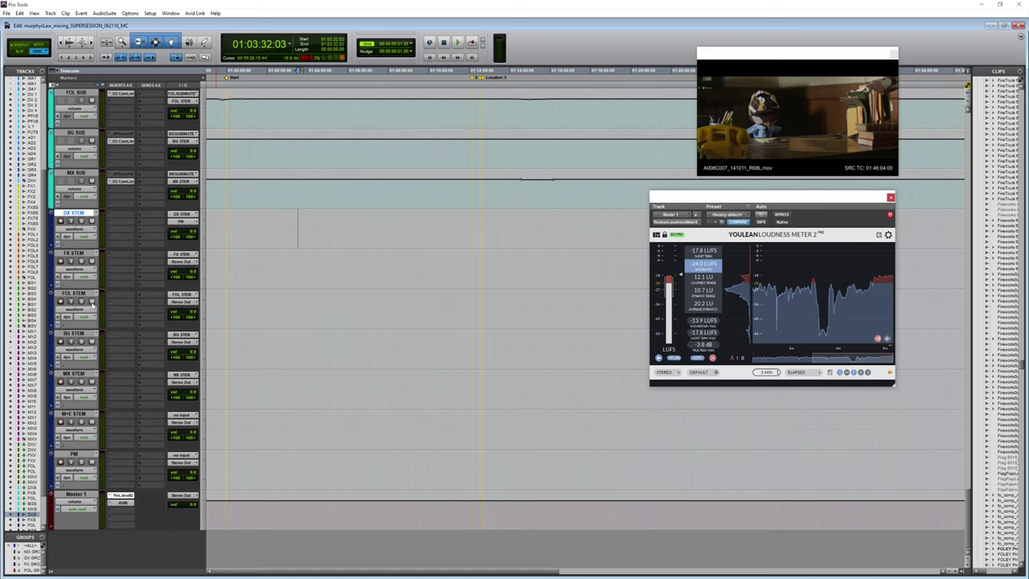
pyautogui.keyDown('shift'); pyautogui.click(73, 374); pyautogui.keyUp('shift')
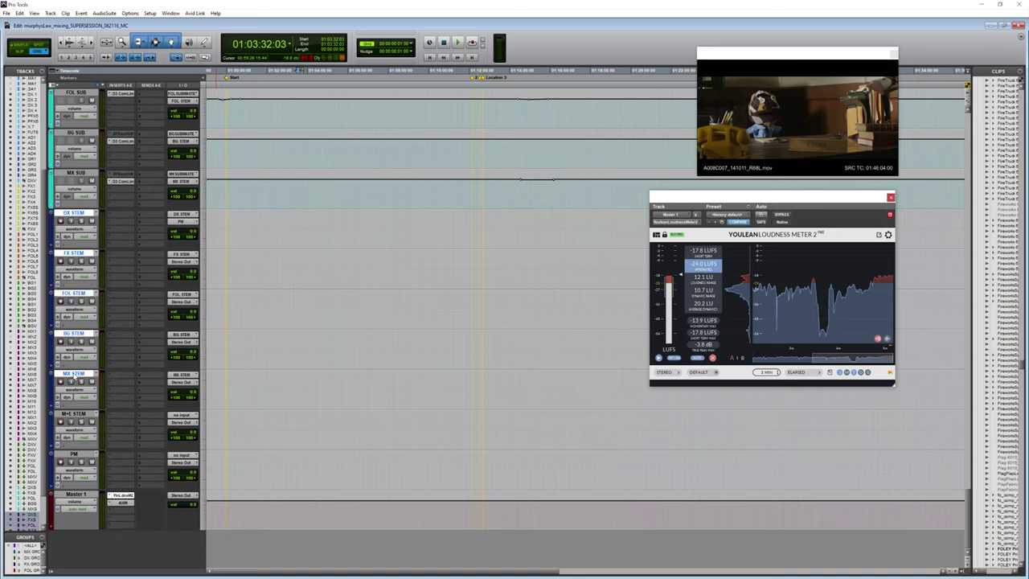
pyautogui.click(173, 382)
pyautogui.moveTo(215, 416)
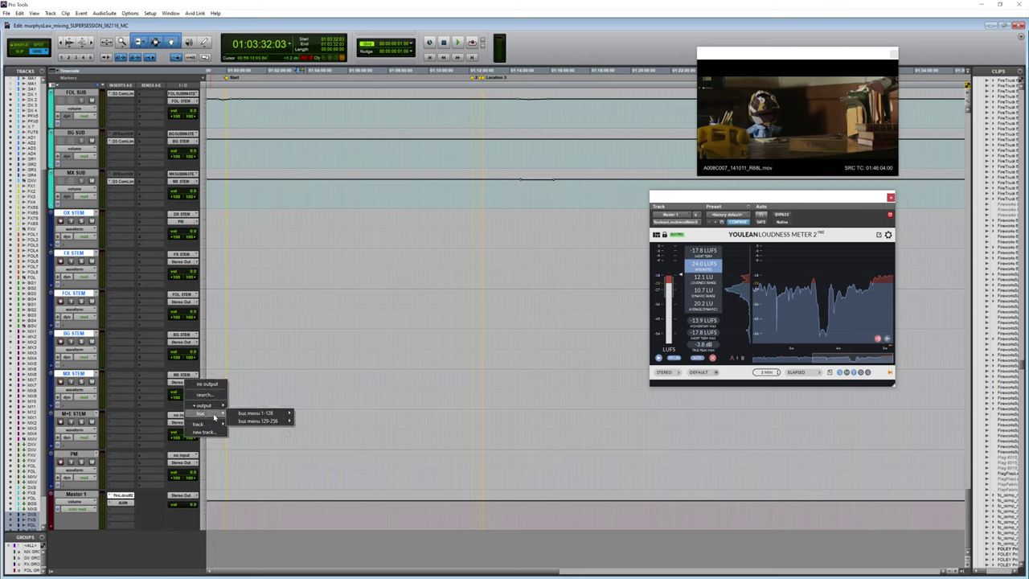
pyautogui.moveTo(270, 416)
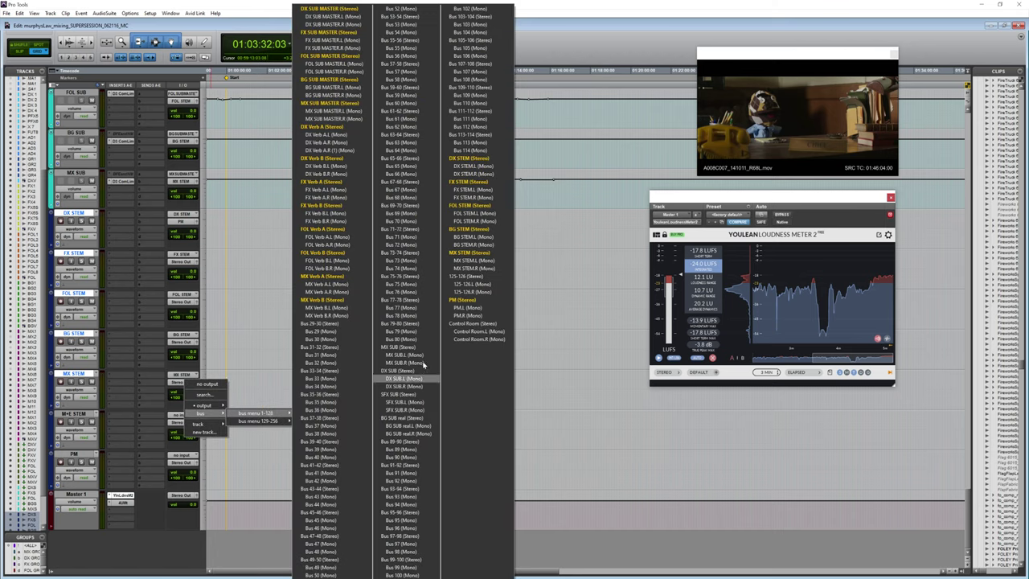
pyautogui.click(477, 303)
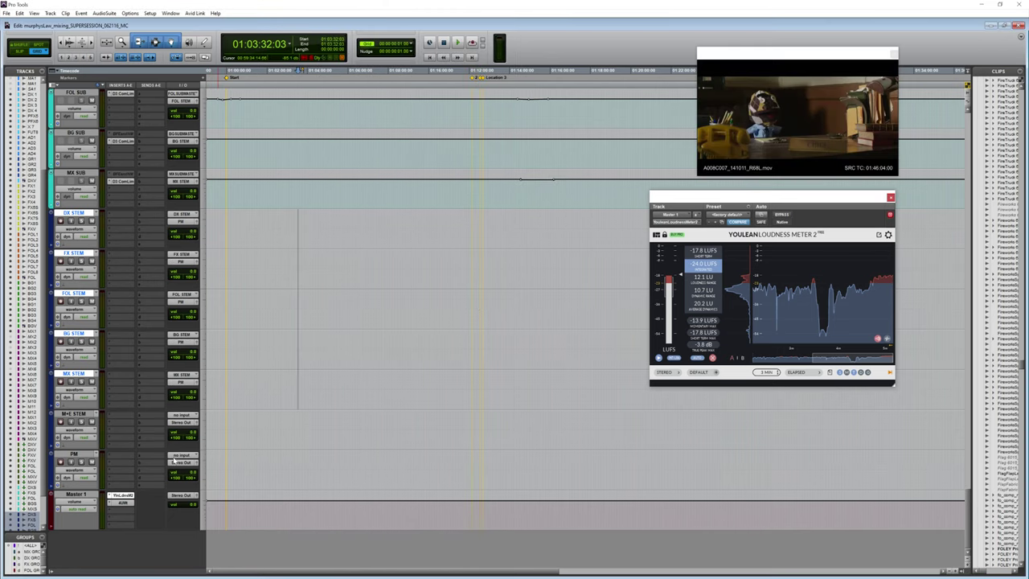
# Set the PM track's input to the stereo PM bus.
pyautogui.click(181, 456)
pyautogui.moveTo(208, 486)
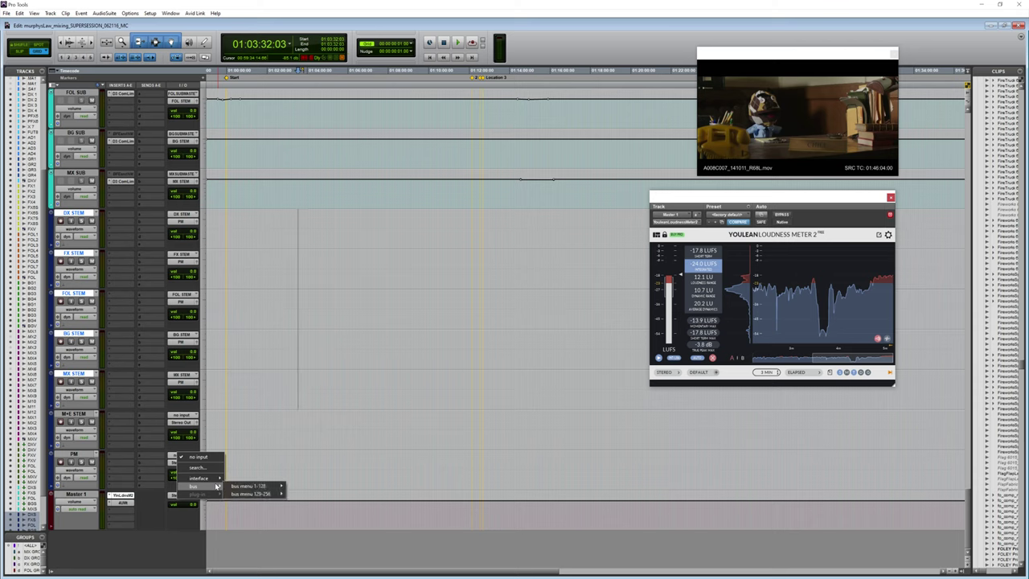
pyautogui.moveTo(259, 489)
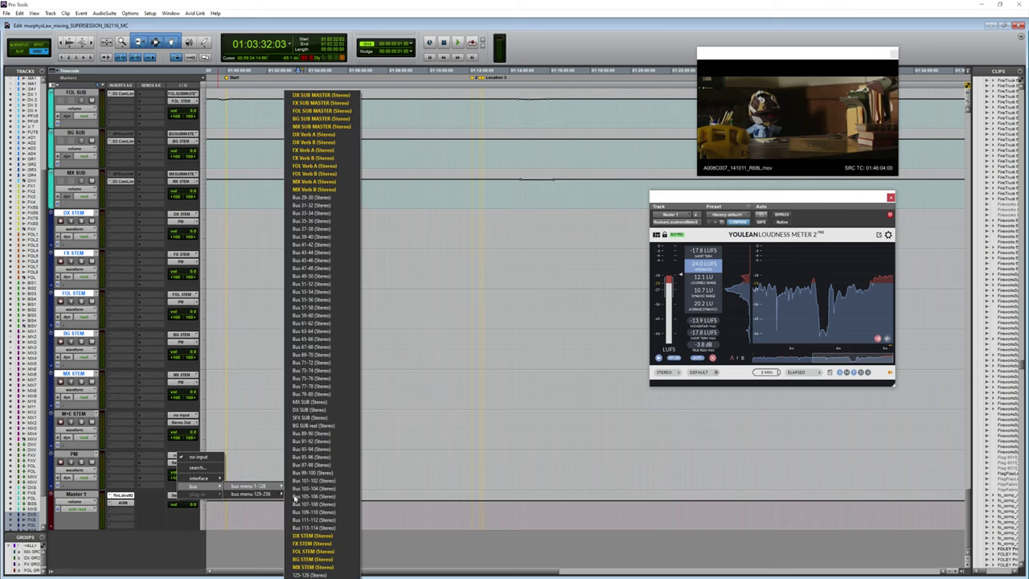
pyautogui.click(249, 518)
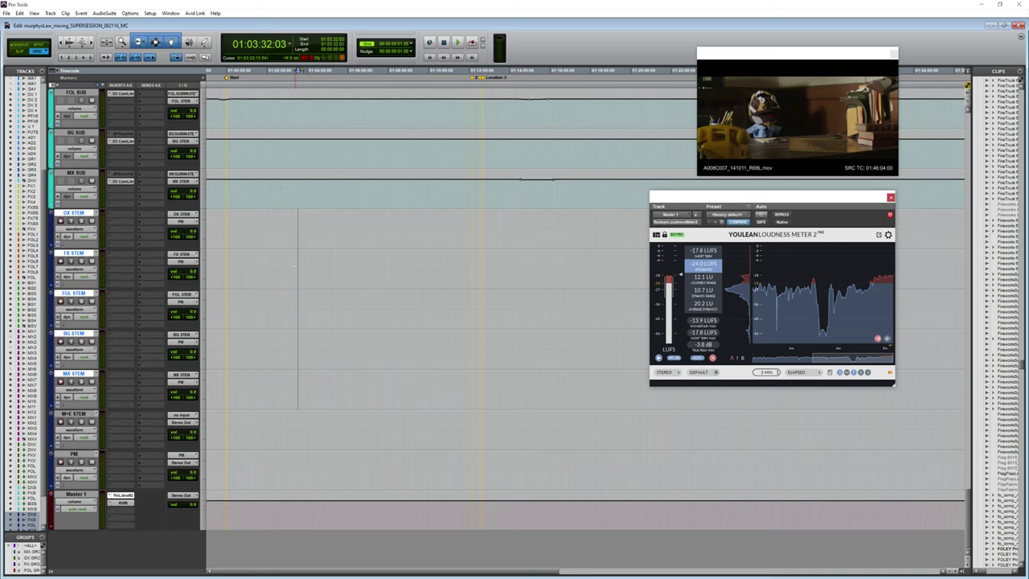
# Add a send on the FX STEM track to the stereo bus 125-126.
pyautogui.click(294, 268)
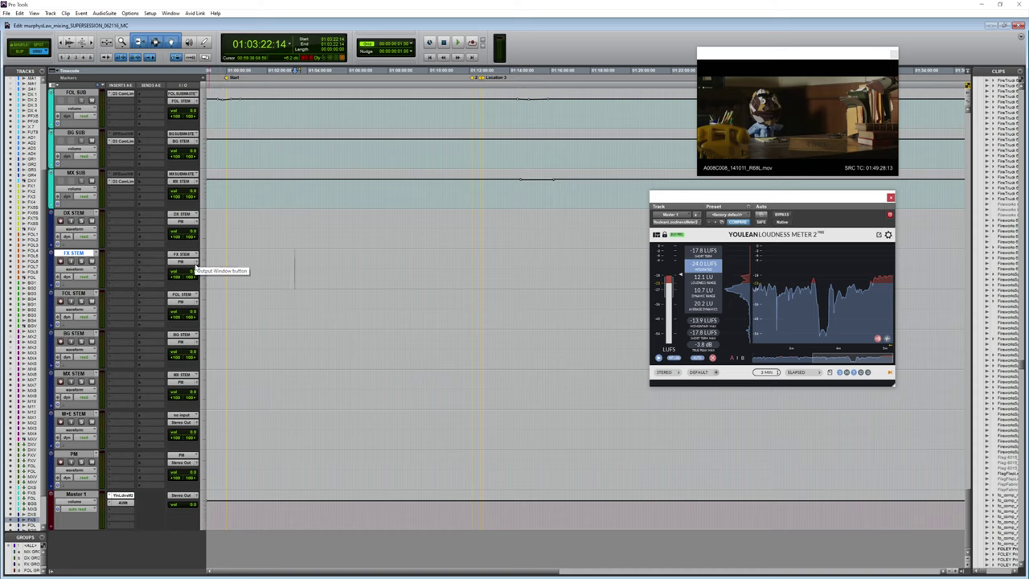
pyautogui.click(151, 257)
pyautogui.moveTo(187, 286)
pyautogui.moveTo(237, 285)
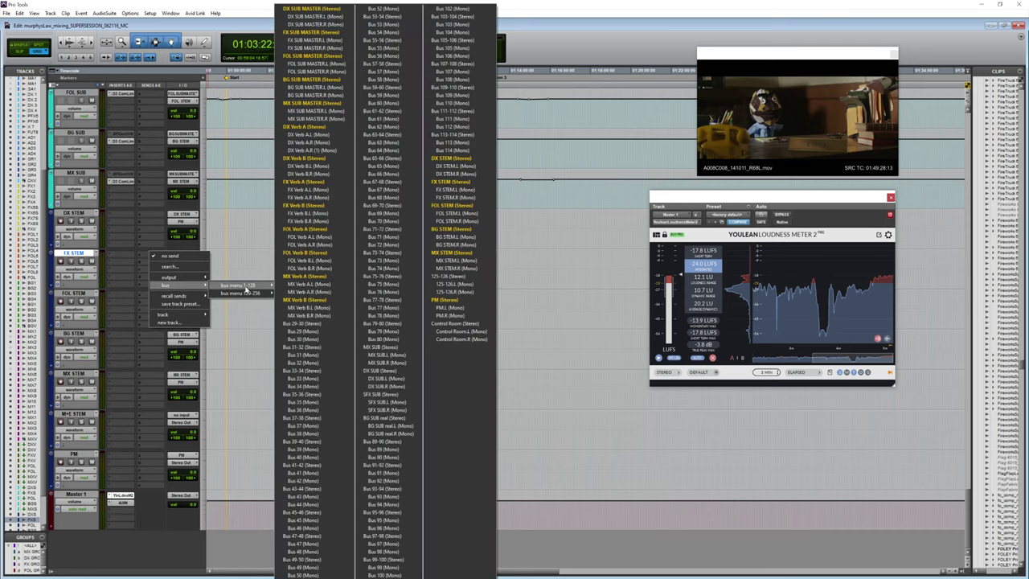
pyautogui.click(452, 278)
# Rename the FX STEM send's bus to M+E STEM and close the send window.
pyautogui.rightClick(150, 256)
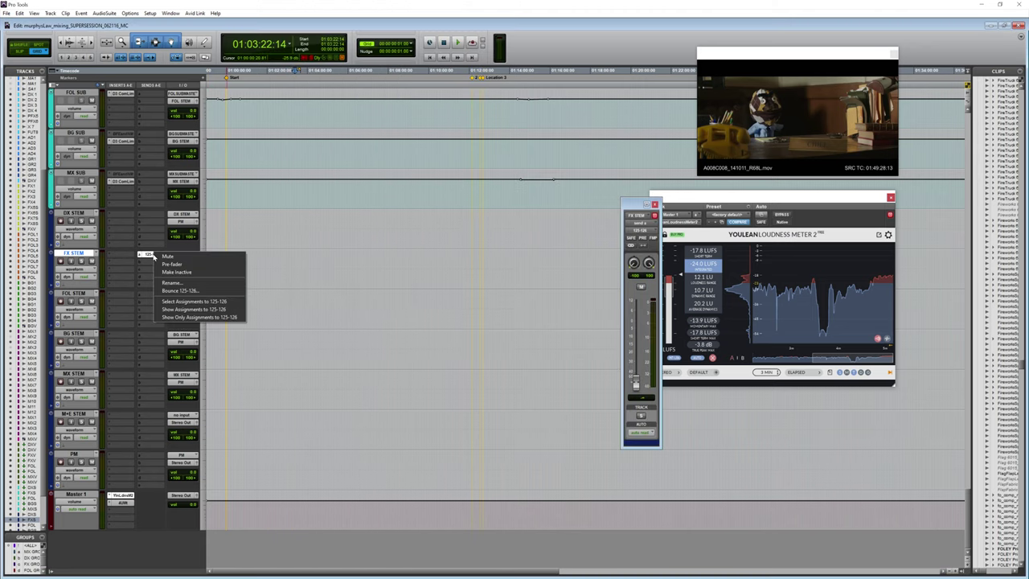
pyautogui.click(172, 282)
pyautogui.write('M+E ST')
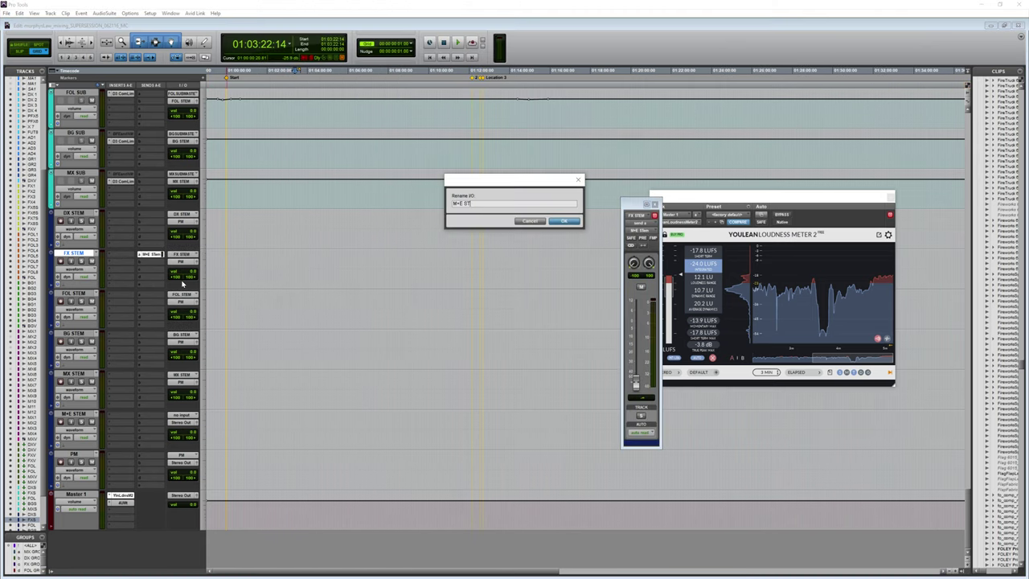
pyautogui.write('EM')
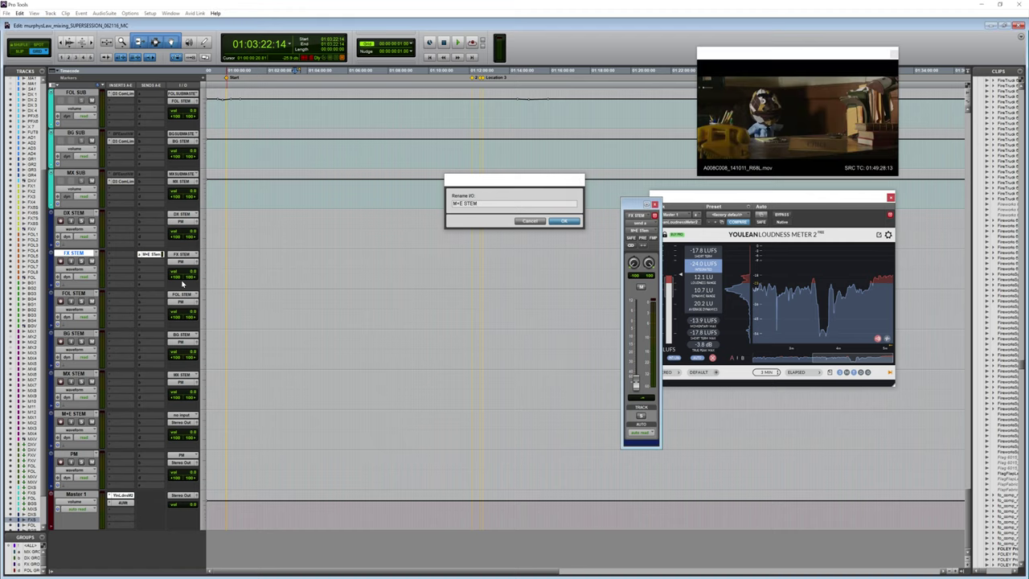
pyautogui.press('Return')
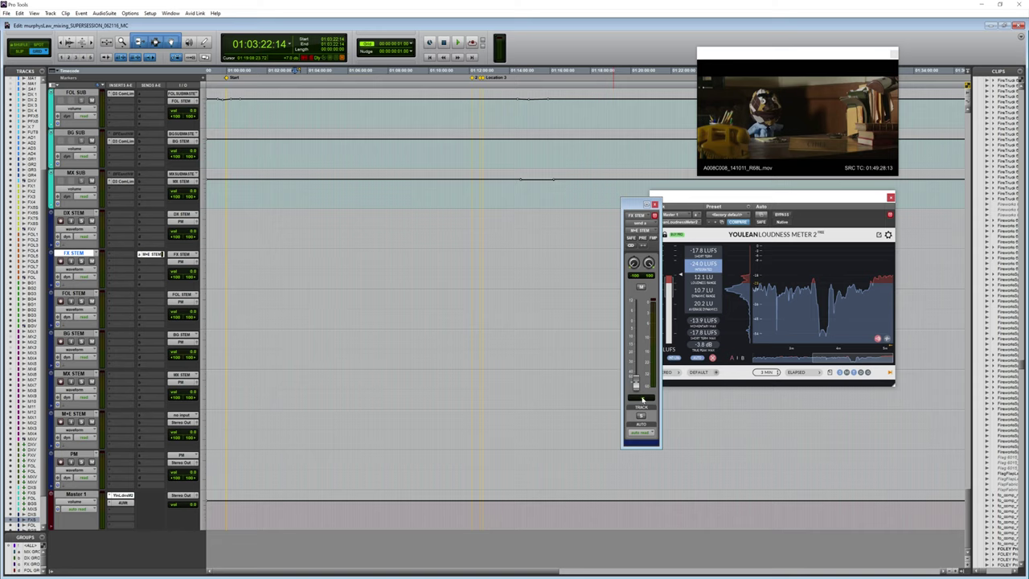
pyautogui.click(655, 204)
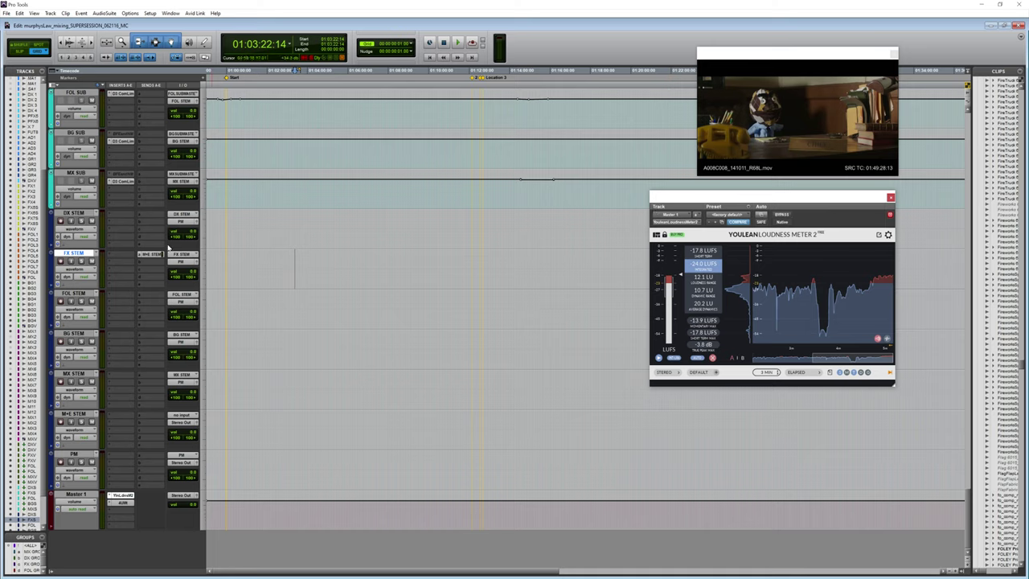
# Copy the M+E STEM send to the FOL STEM, BG STEM and MX STEM tracks.
pyautogui.click(149, 294)
pyautogui.click(148, 336)
pyautogui.click(150, 376)
# Set the M+E STEM track's input to the stereo M+E STEM bus and mute the track.
pyautogui.click(180, 416)
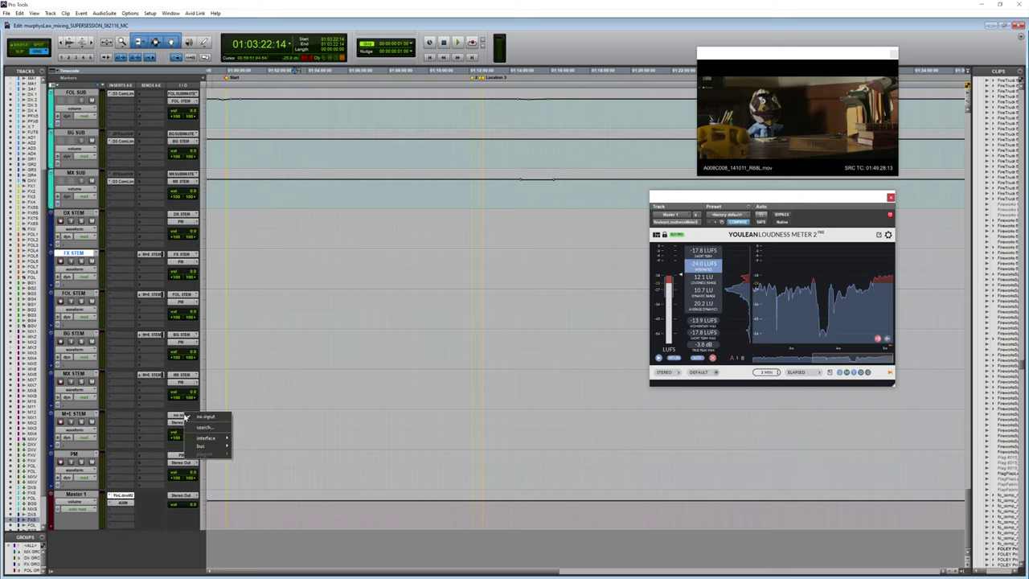
pyautogui.moveTo(214, 451)
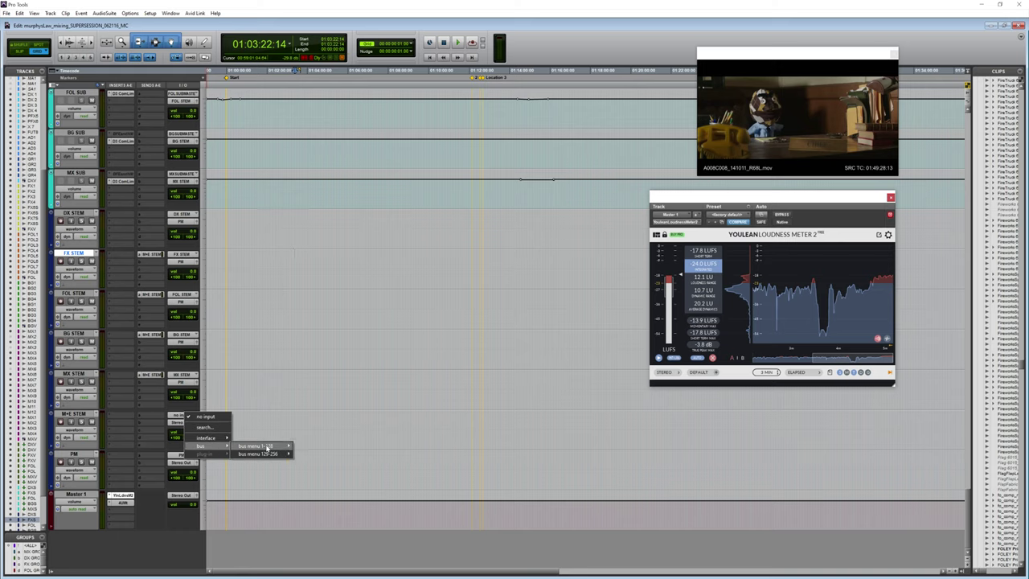
pyautogui.moveTo(265, 447)
pyautogui.click(320, 575)
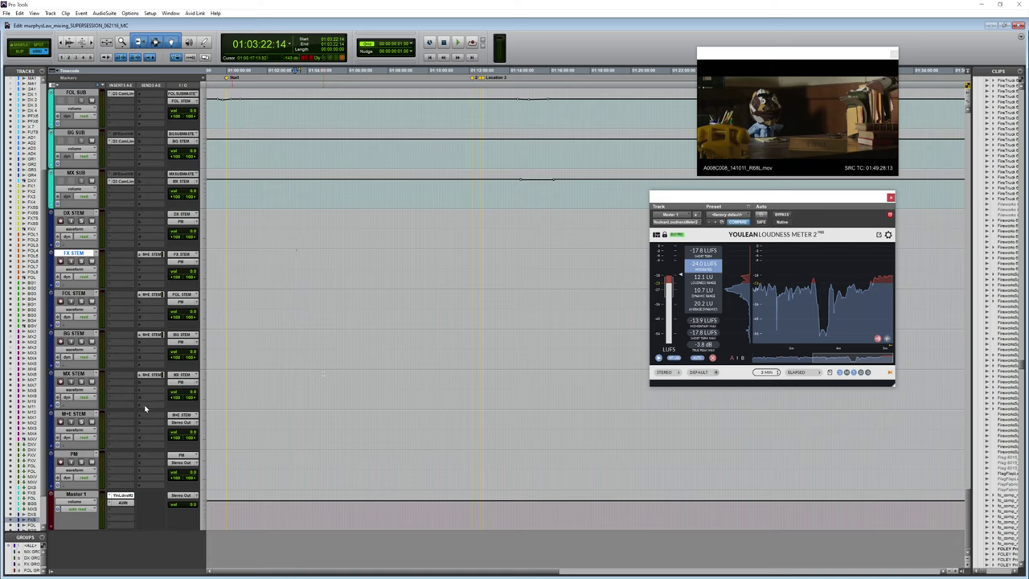
pyautogui.click(91, 422)
# Colour the five stem tracks from DX STEM through MX STEM red.
pyautogui.click(77, 213)
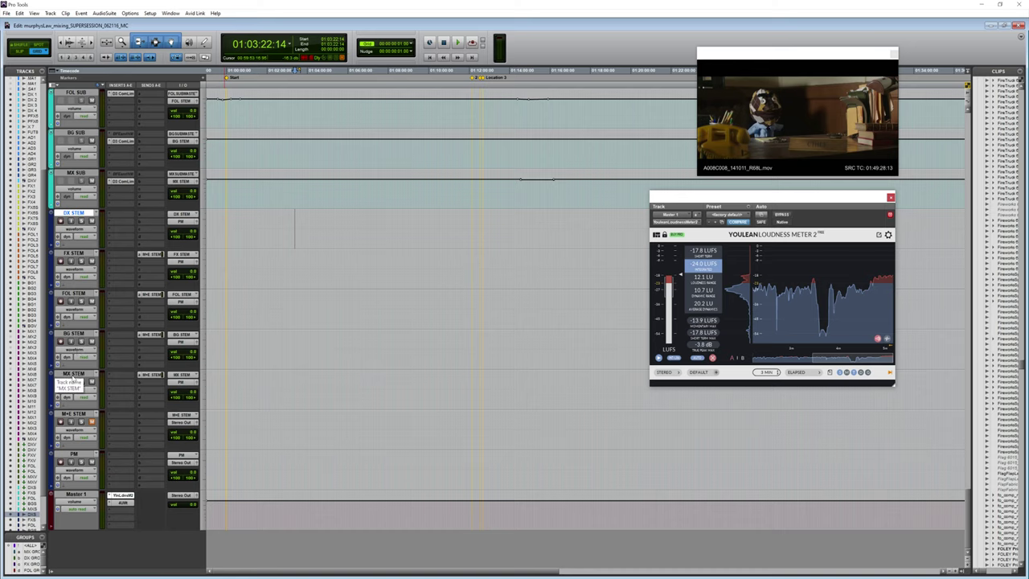
pyautogui.keyDown('shift'); pyautogui.click(72, 376); pyautogui.keyUp('shift')
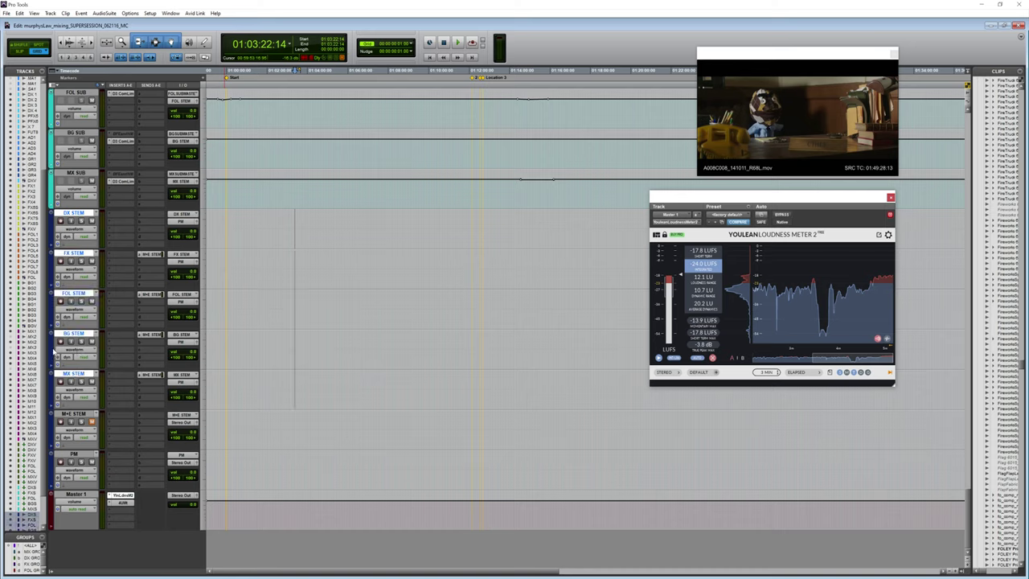
pyautogui.hotkey('ctrl', 'alt', 'b')
pyautogui.click(432, 231)
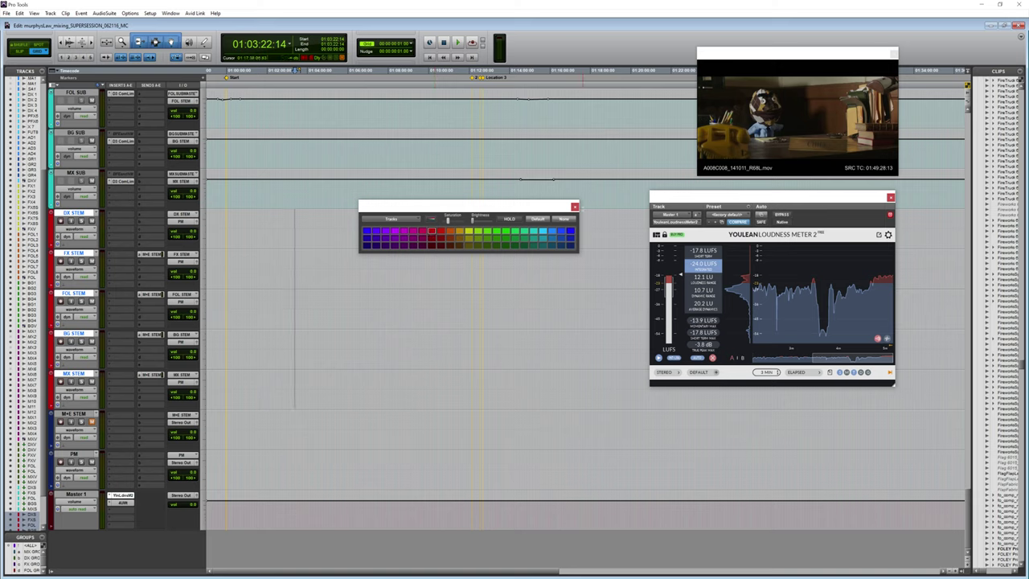
pyautogui.click(574, 207)
# Colour the M+E STEM track orange and the PM track red.
pyautogui.doubleClick(53, 433)
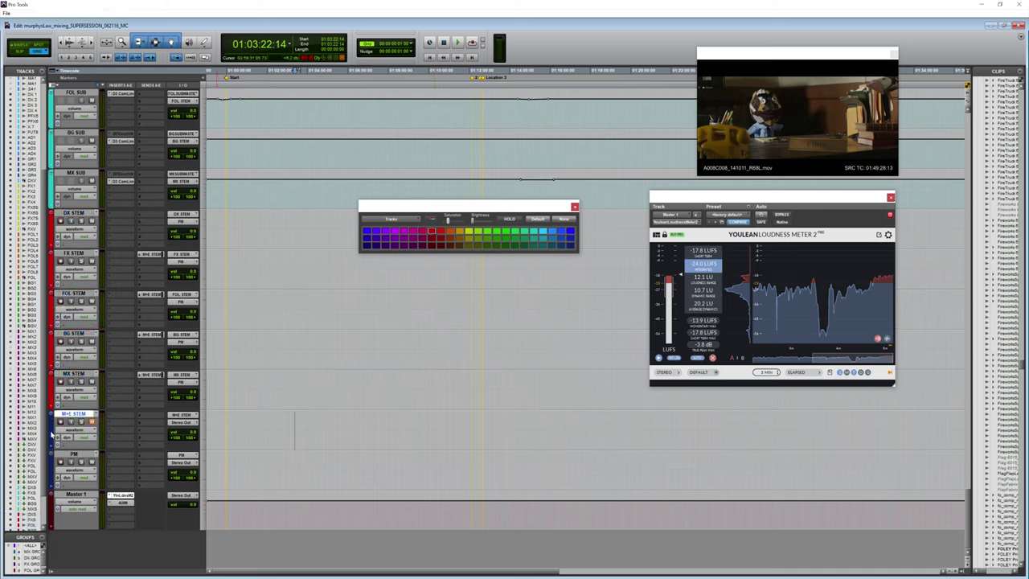
pyautogui.click(454, 231)
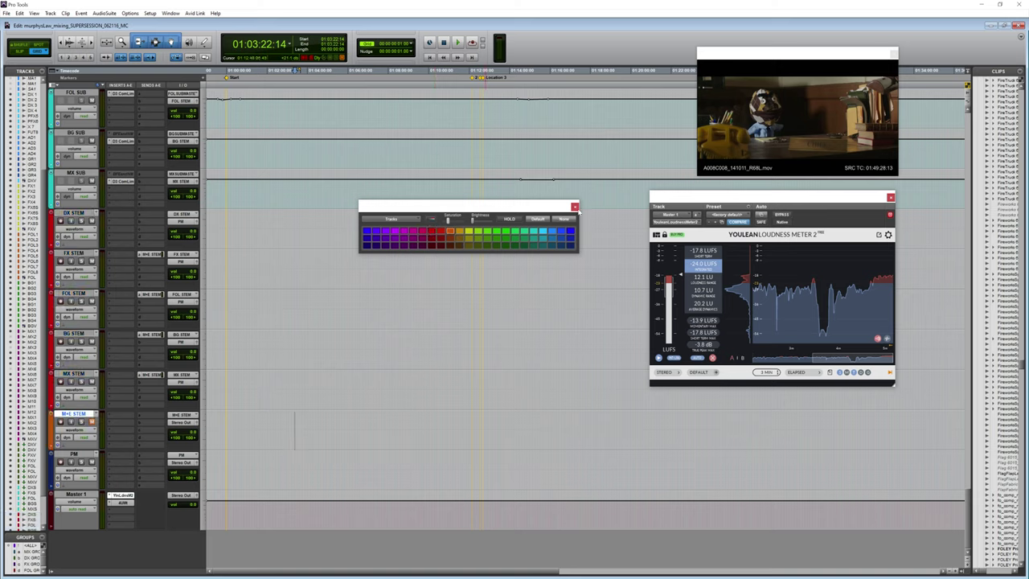
pyautogui.click(574, 208)
pyautogui.doubleClick(53, 470)
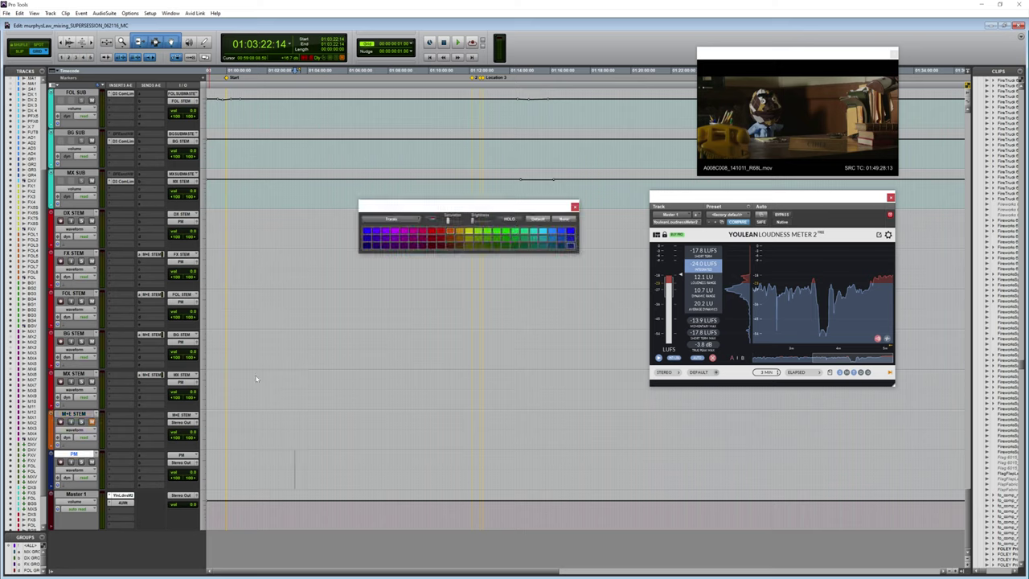
pyautogui.click(447, 234)
pyautogui.click(575, 207)
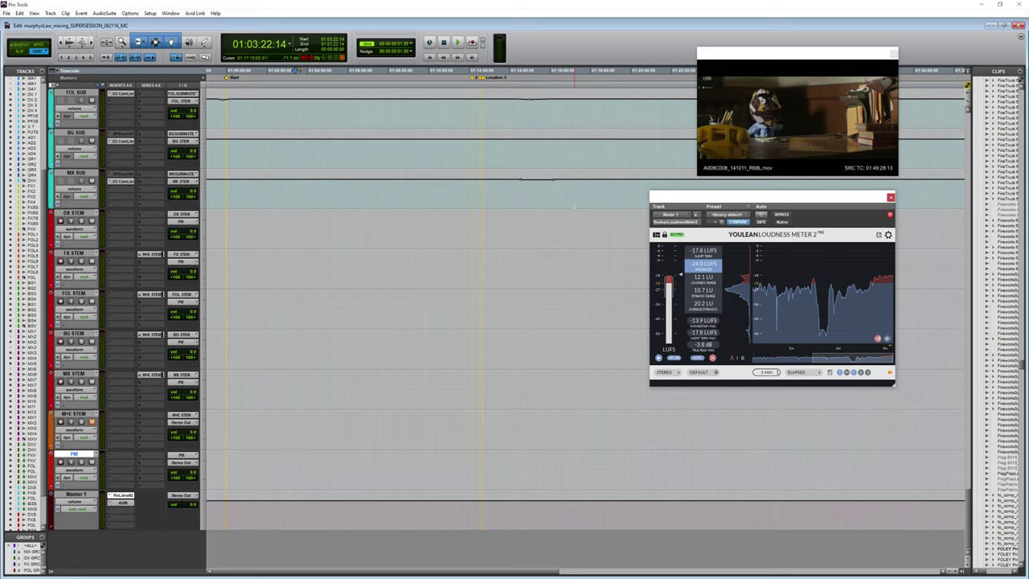
# Play a short passage of the session to check whether signal passes through the stem tracks.
pyautogui.click(286, 354)
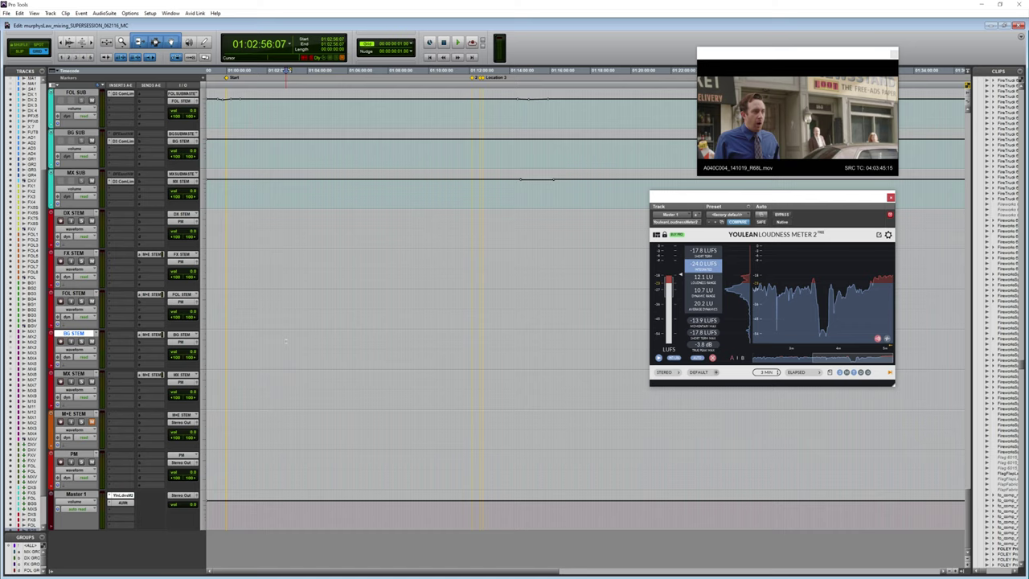
pyautogui.press('space')
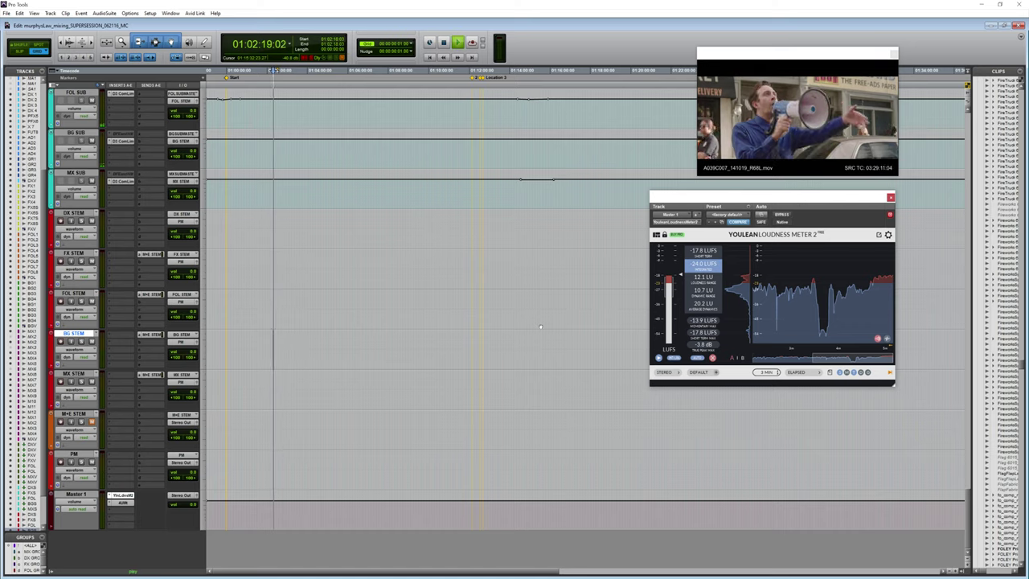
pyautogui.press('space')
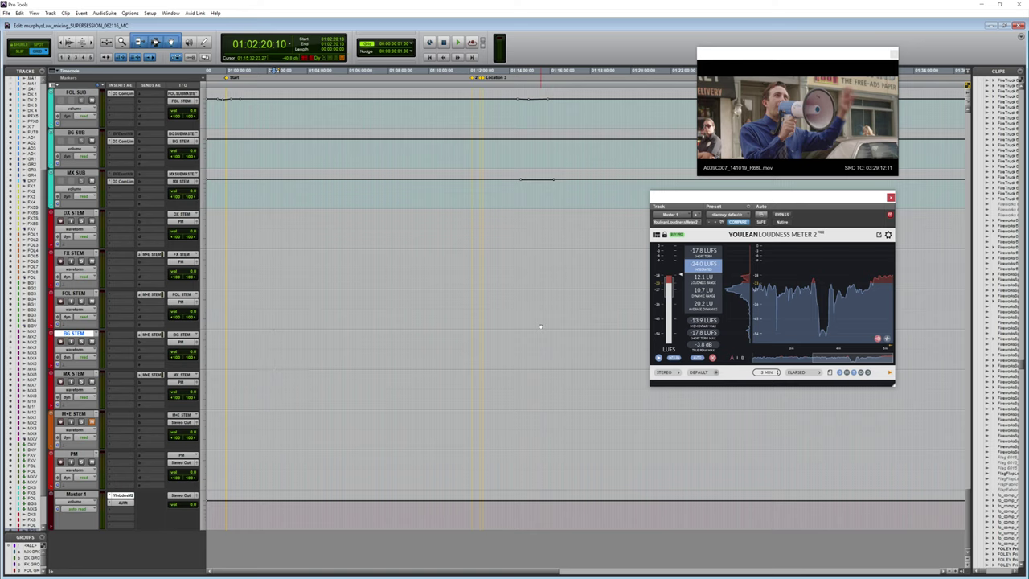
# Turn on input monitoring for all five stem tracks, the M+E STEM track and the PM track.
pyautogui.click(70, 220)
pyautogui.click(71, 261)
pyautogui.click(71, 301)
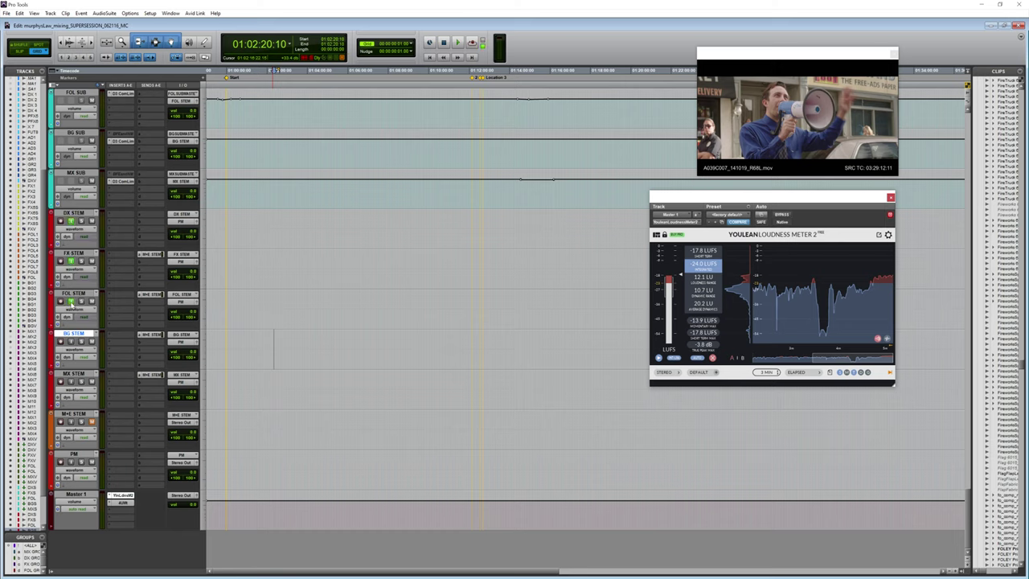
pyautogui.click(71, 341)
pyautogui.click(71, 381)
pyautogui.click(71, 421)
pyautogui.click(70, 461)
pyautogui.click(275, 347)
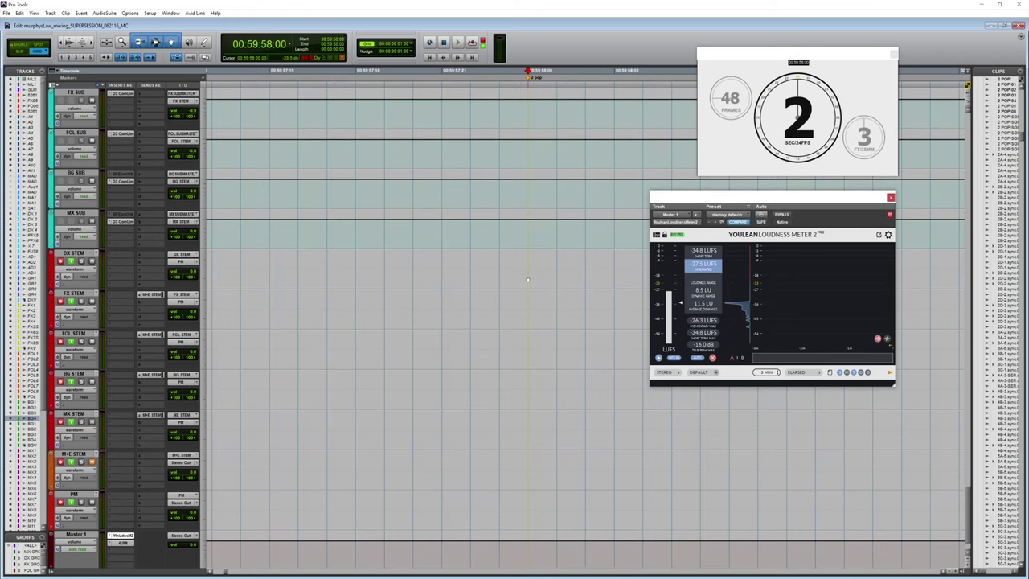
# Record a short pass on the armed stem, M+E and PM tracks from the 2 pop at 00:59:58:00, and stop it.
pyautogui.click(528, 261)
pyautogui.click(472, 42)
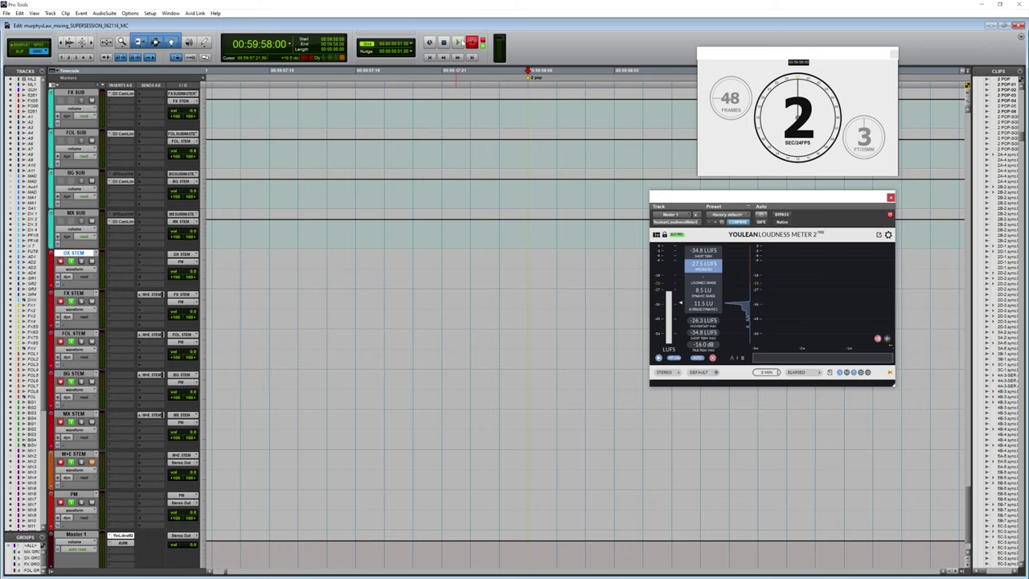
pyautogui.click(459, 42)
pyautogui.scroll(-8, 635, 259)
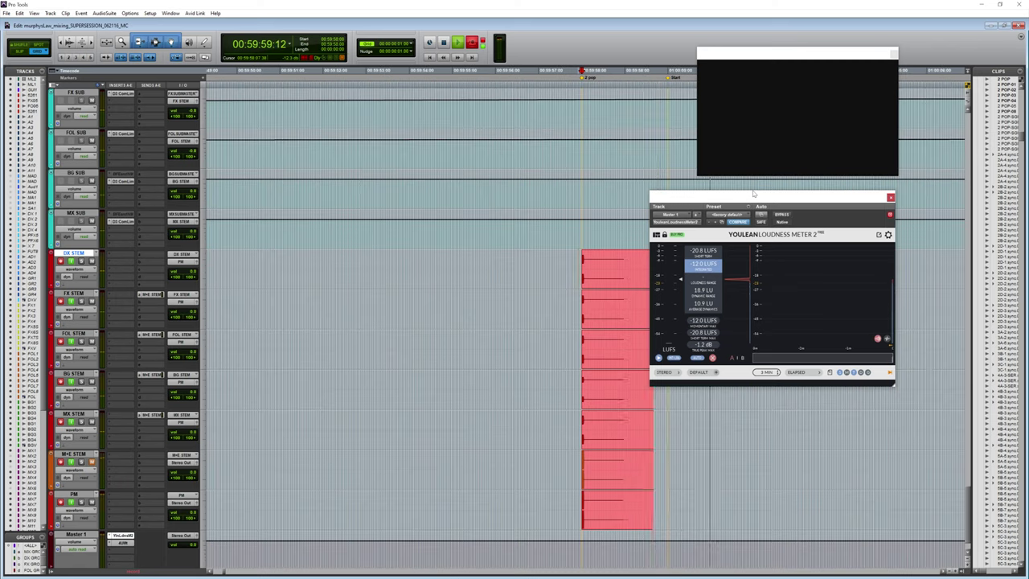
pyautogui.scroll(3, 634, 266)
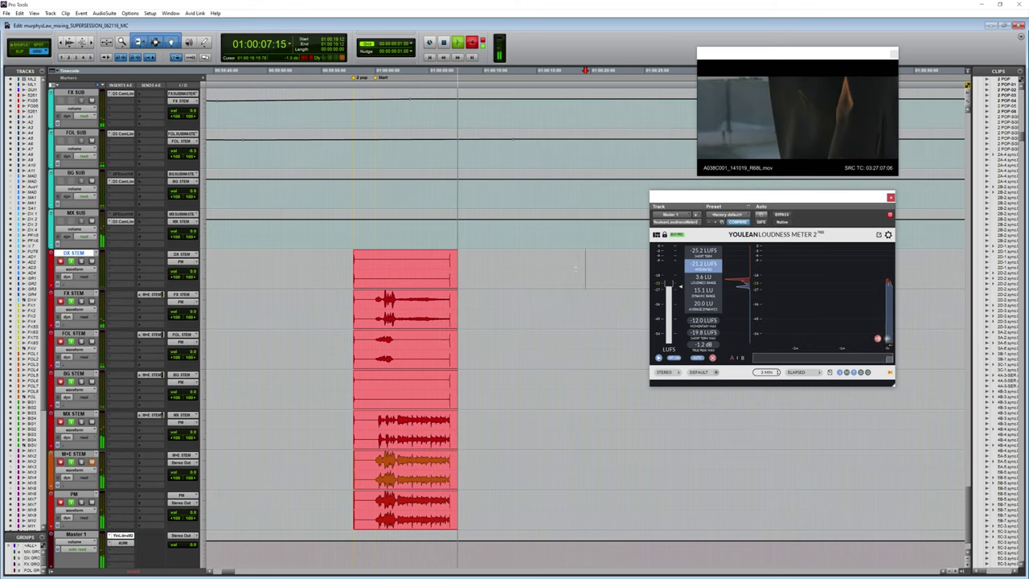
pyautogui.press('space')
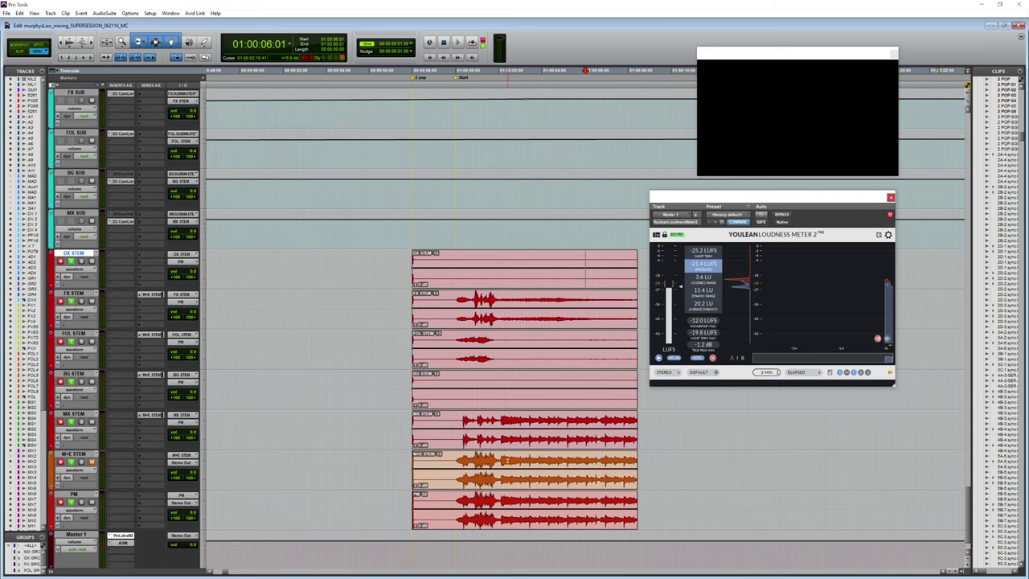
pyautogui.click(547, 515)
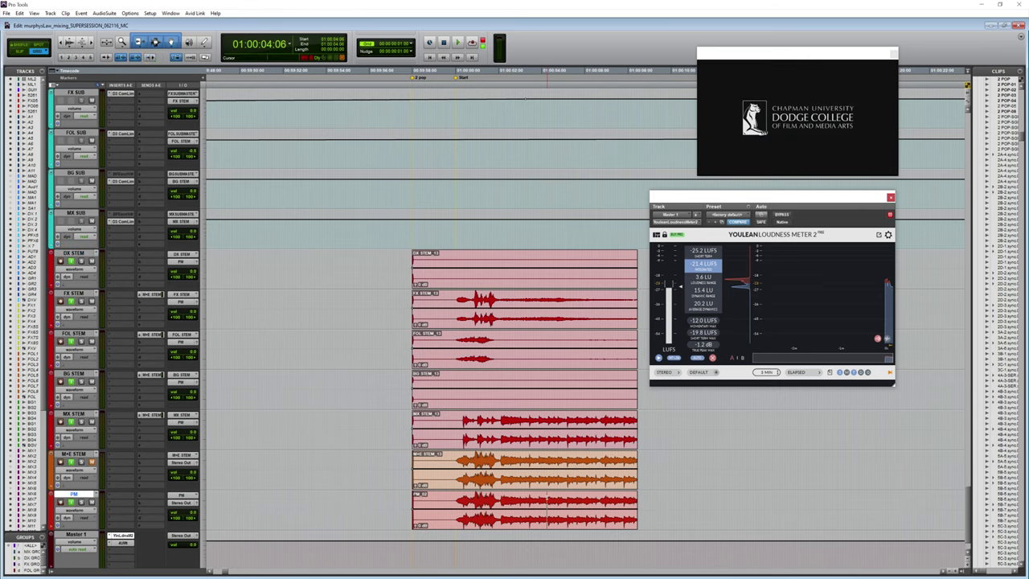
# Examine the waveforms of the test pass on the DX, FX, BG and MX stem tracks around the Start marker.
pyautogui.hotkey('ctrl', ']')
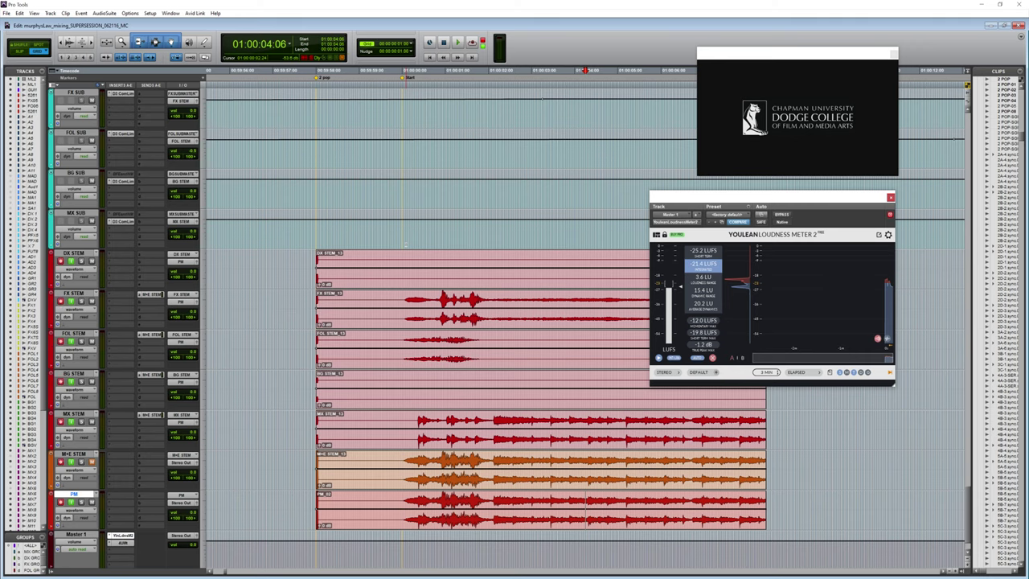
pyautogui.click(418, 269)
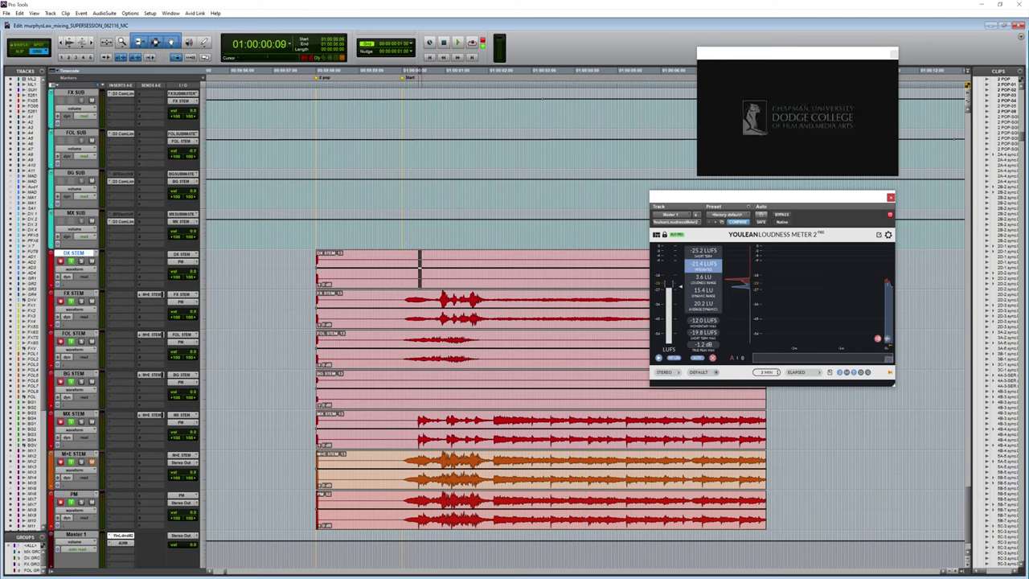
pyautogui.moveTo(418, 270); pyautogui.dragTo(492, 270)
pyautogui.click(528, 269)
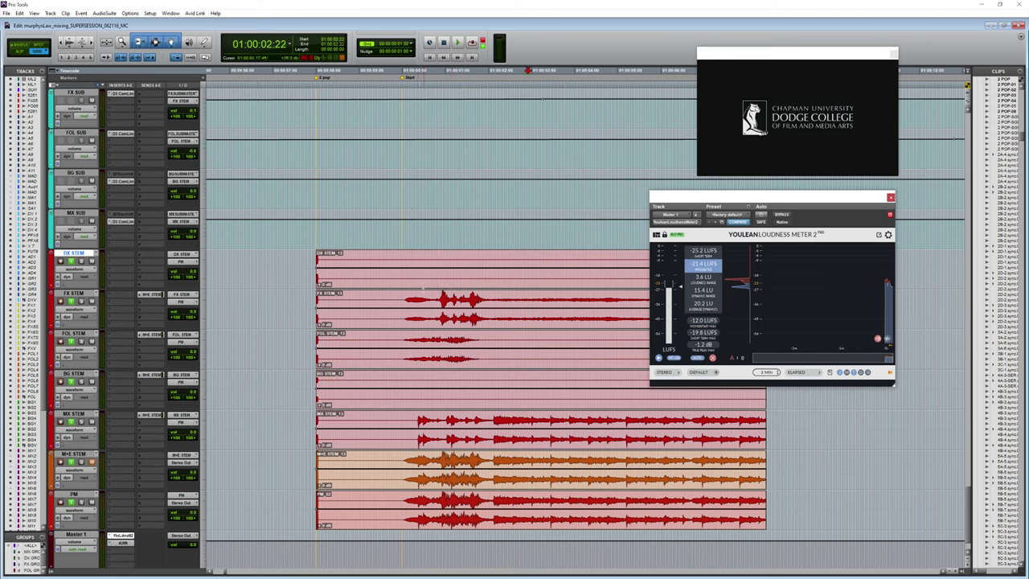
pyautogui.moveTo(404, 308); pyautogui.dragTo(500, 308)
pyautogui.click(440, 381)
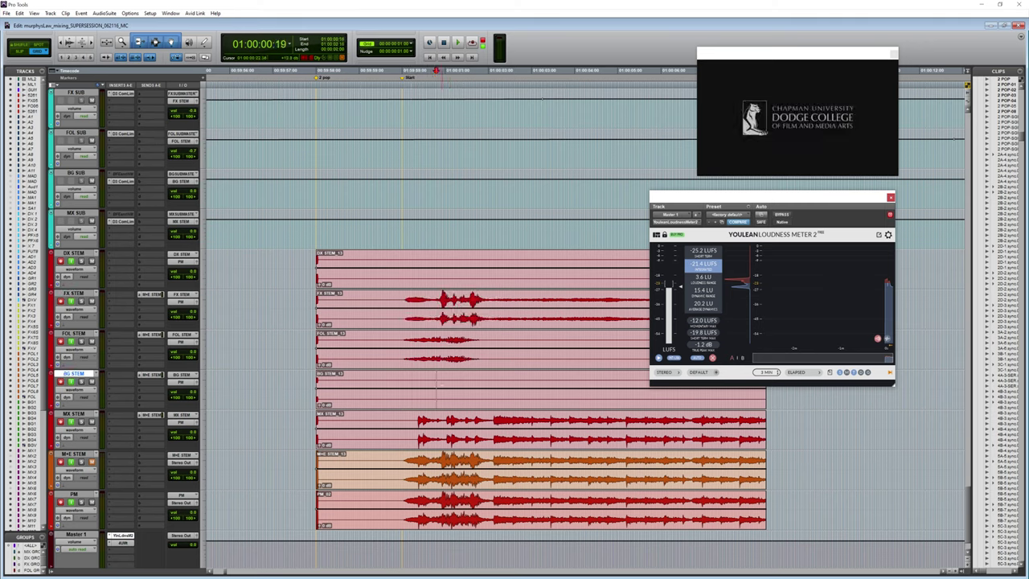
pyautogui.click(490, 426)
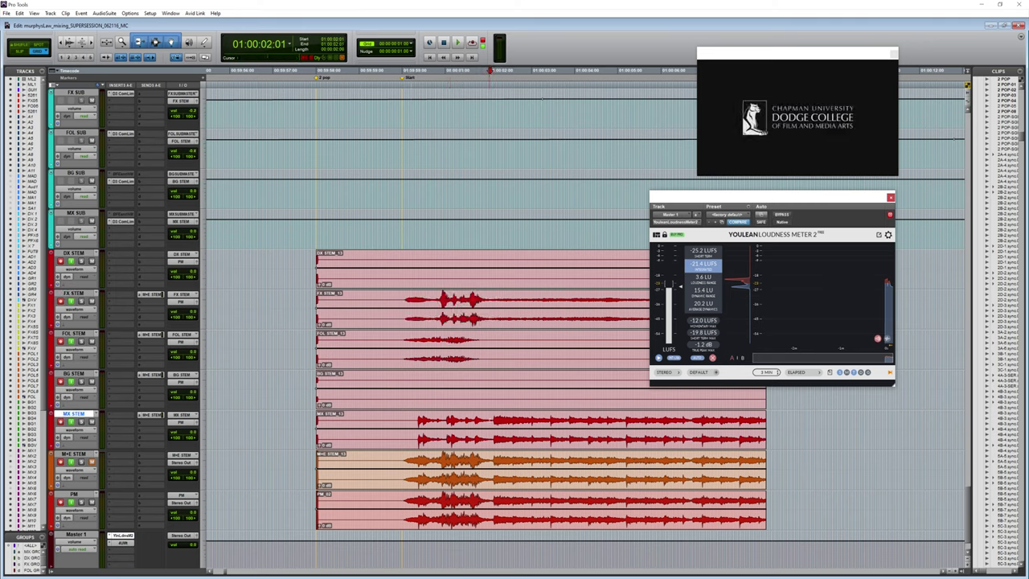
# Raise the MX SUB volume automation over a short section from just after the Start marker to about 01:00:05:05.
pyautogui.hotkey('ctrl', '[')
pyautogui.click(586, 382)
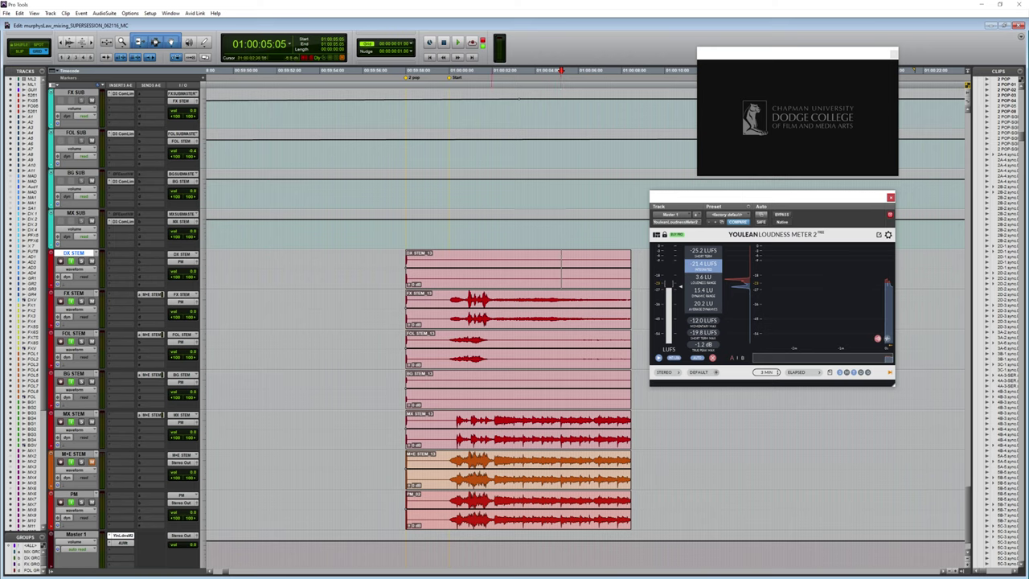
pyautogui.moveTo(464, 227); pyautogui.dragTo(512, 216)
# Record over the armed stem, M+E and PM tracks from 01:00:00:05, stop after a few seconds, and undo the pass.
pyautogui.click(453, 269)
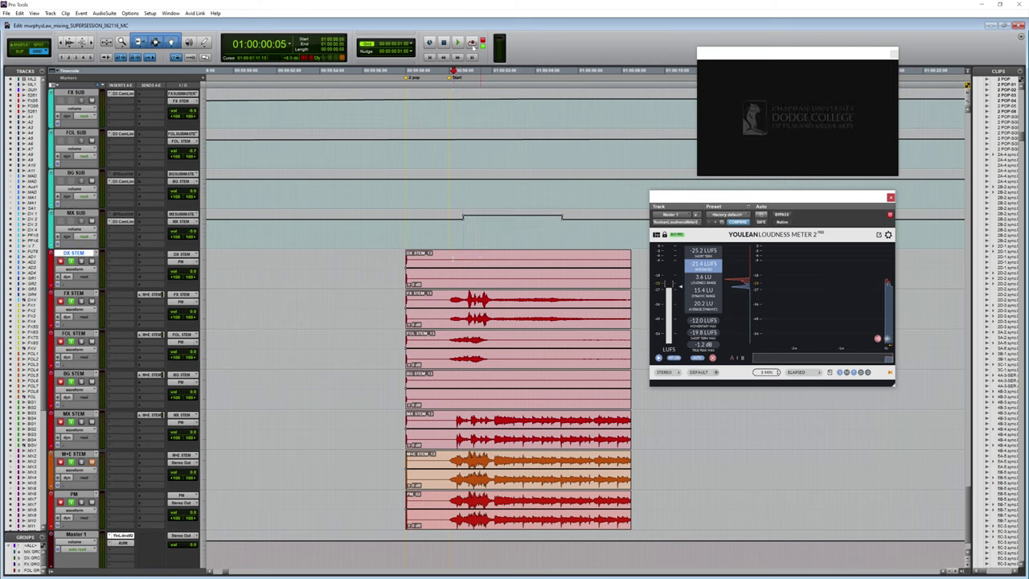
pyautogui.click(469, 43)
pyautogui.click(458, 42)
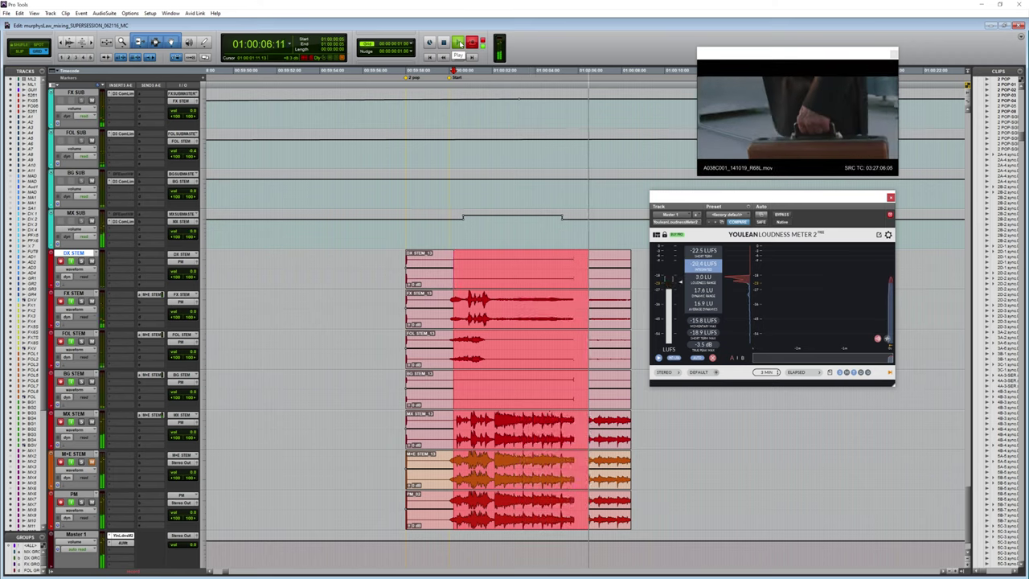
pyautogui.press('space')
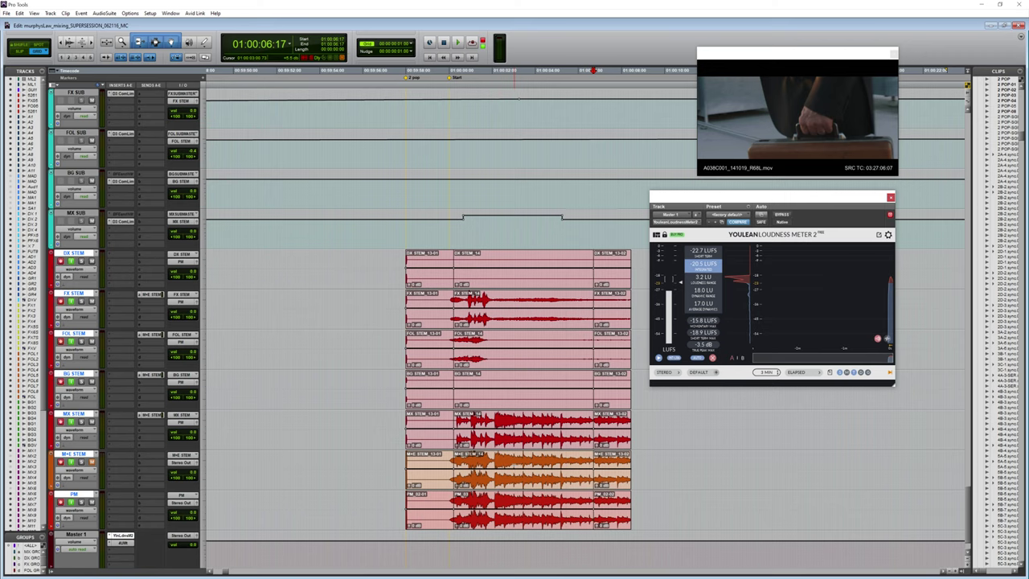
pyautogui.hotkey('ctrl', 'z')
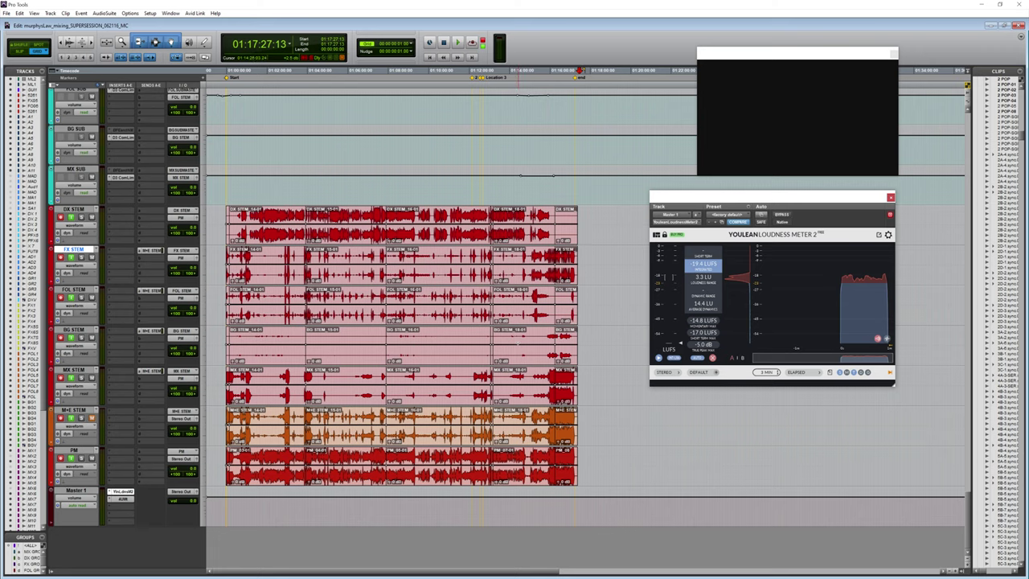
# Enlarge the waveform display temporarily to examine the full-length recordings on the stem, M+E and PM tracks.
pyautogui.click(70, 41)
pyautogui.click(70, 41)
pyautogui.click(70, 41)
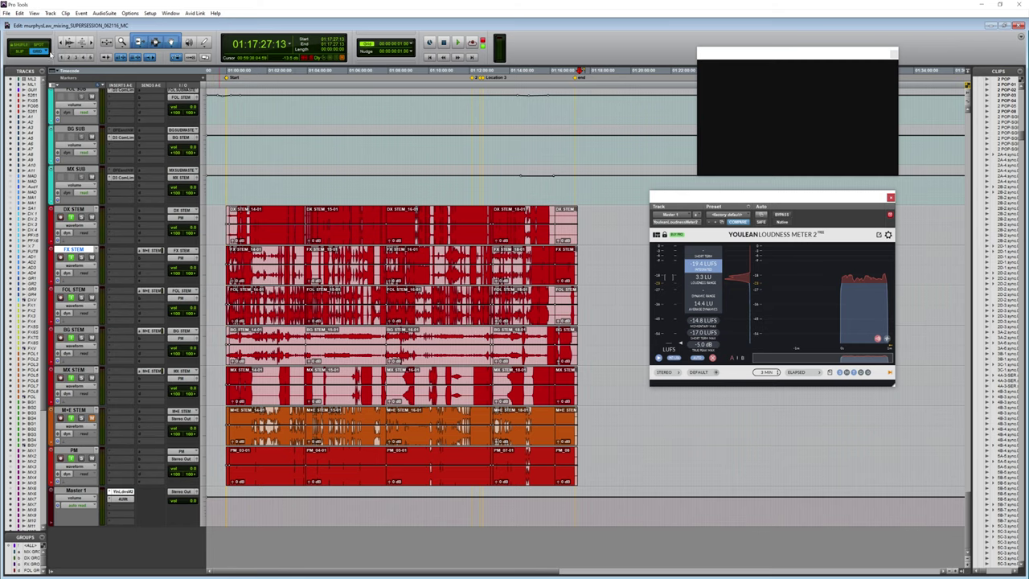
pyautogui.hotkey('ctrl', 'alt', '[')
pyautogui.hotkey('ctrl', 'alt', '[')
pyautogui.hotkey('ctrl', 'alt', '[')
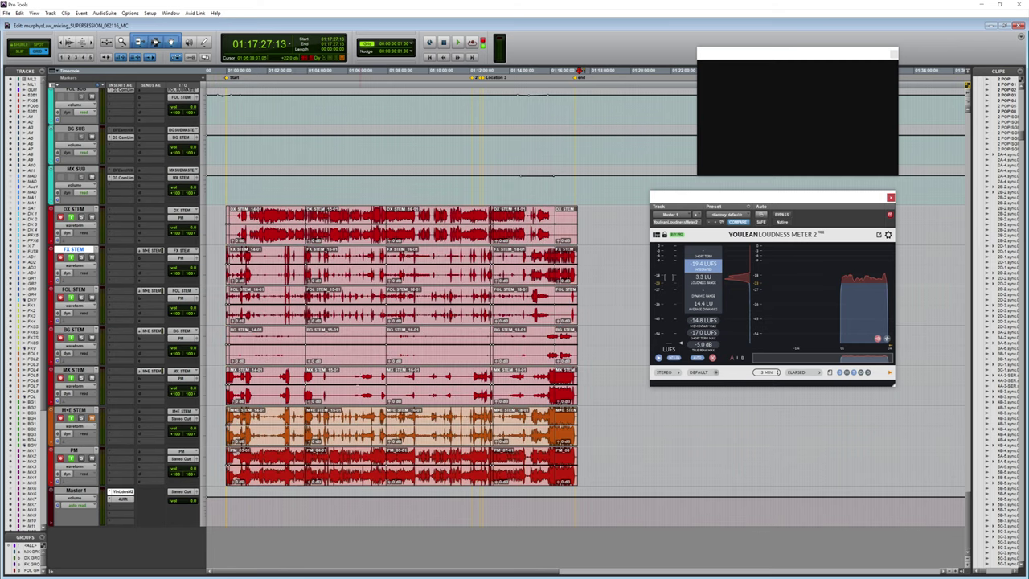
# Examine the recorded stem, M+E and PM clips across the film's length, along with the submaster tracks feeding them.
pyautogui.press('KP_Decimal')
pyautogui.press('KP_1')
pyautogui.press('KP_Decimal')
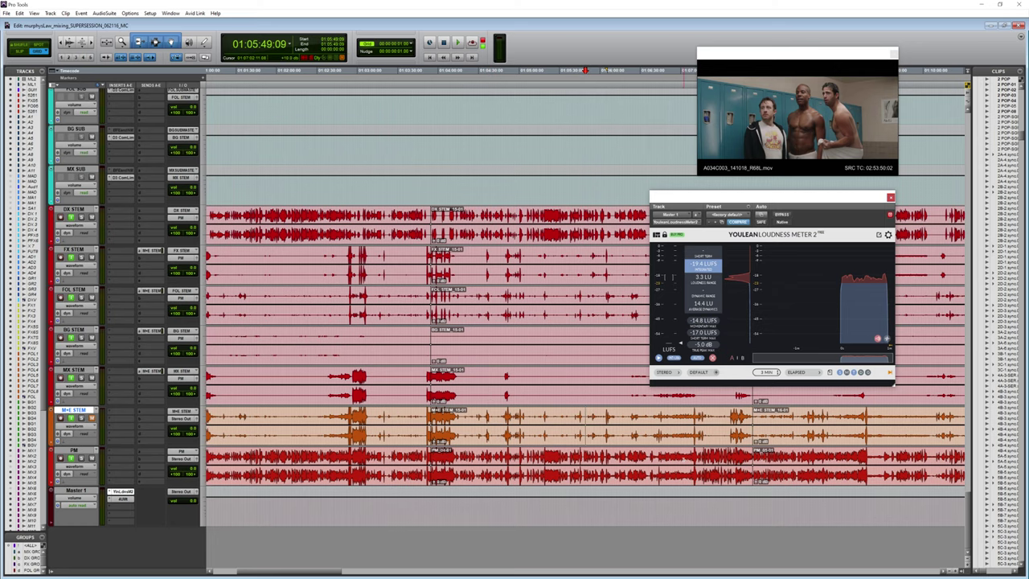
pyautogui.hotkey('ctrl', '[')
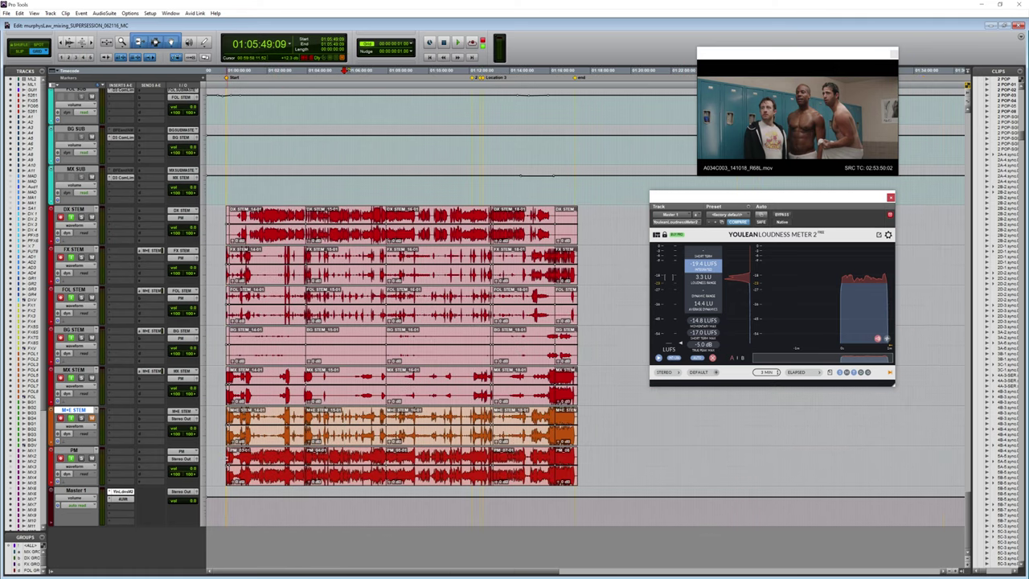
pyautogui.click(69, 50)
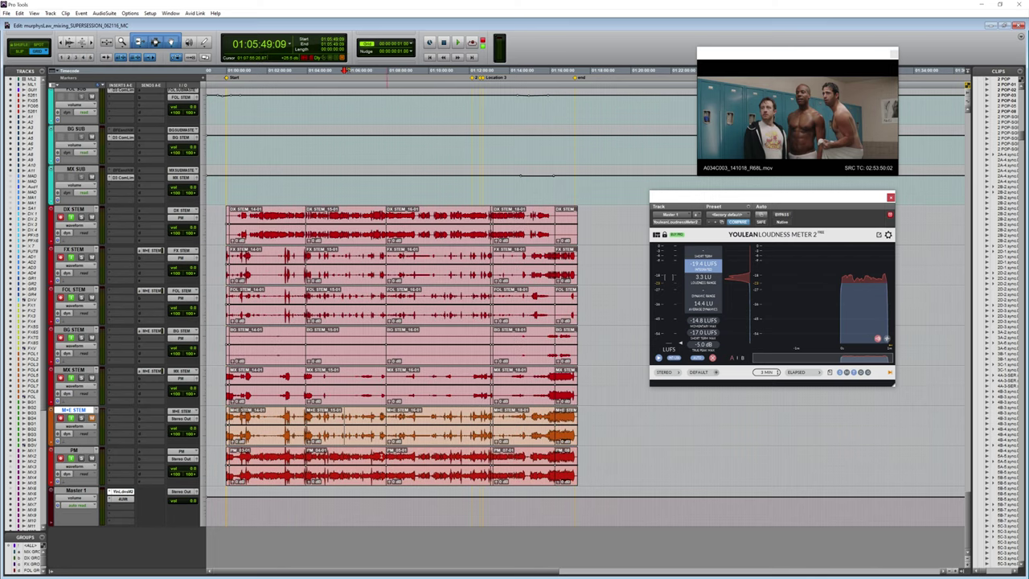
pyautogui.hotkey('ctrl', ']')
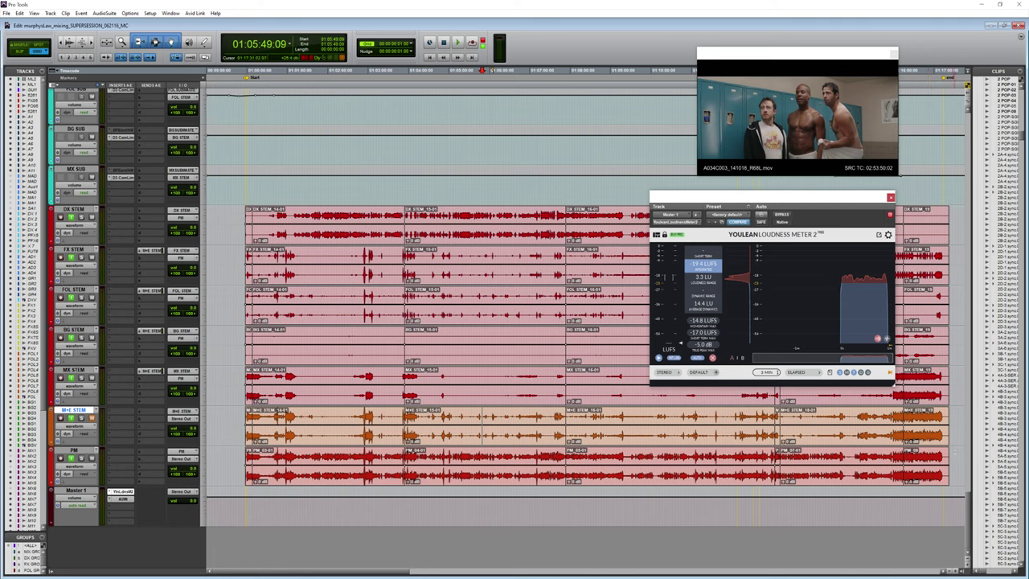
pyautogui.click(954, 452)
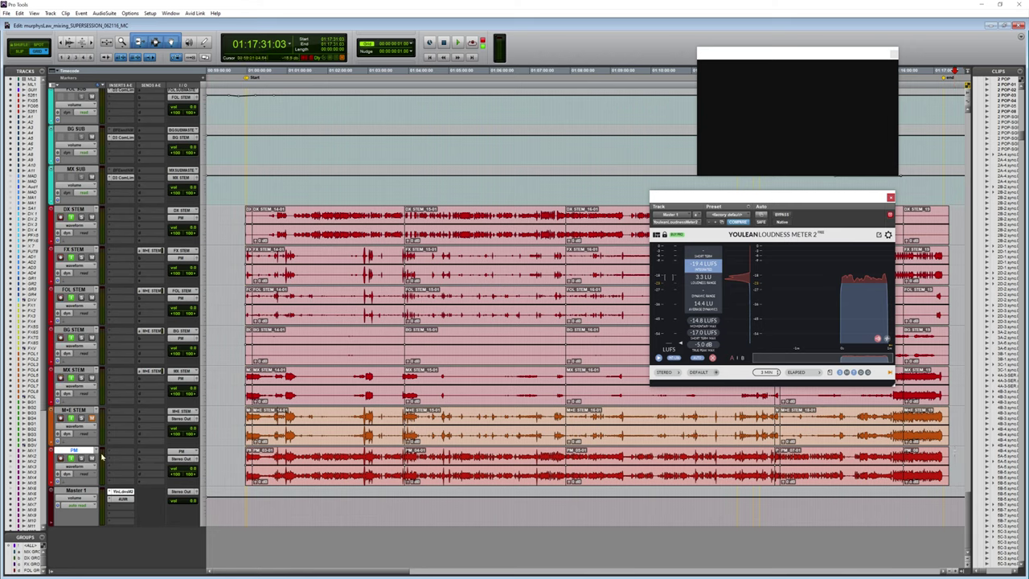
pyautogui.scroll(5, 102, 456)
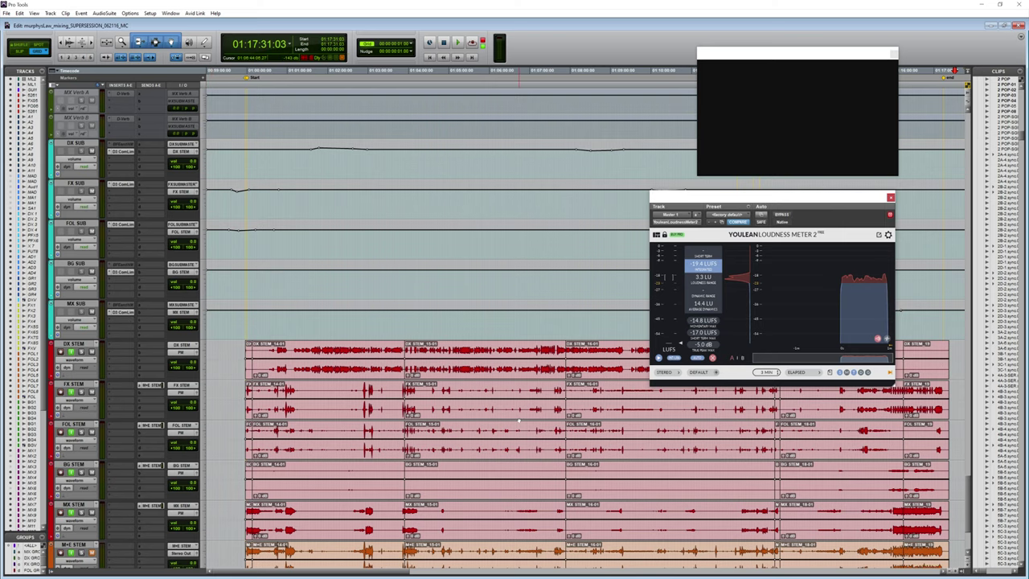
pyautogui.scroll(-4, 127, 319)
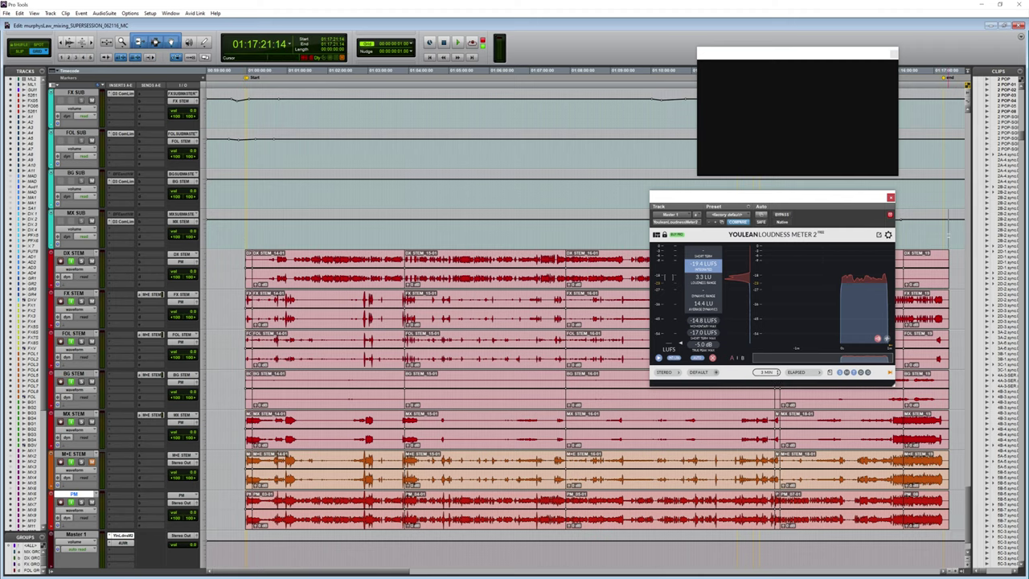
# Trim the tail of the last DX STEM clip to the end marker at 01:17:14:06.
pyautogui.click(75, 213)
pyautogui.hotkey('ctrl', ']')
pyautogui.hotkey('ctrl', ']')
pyautogui.hotkey('ctrl', ']')
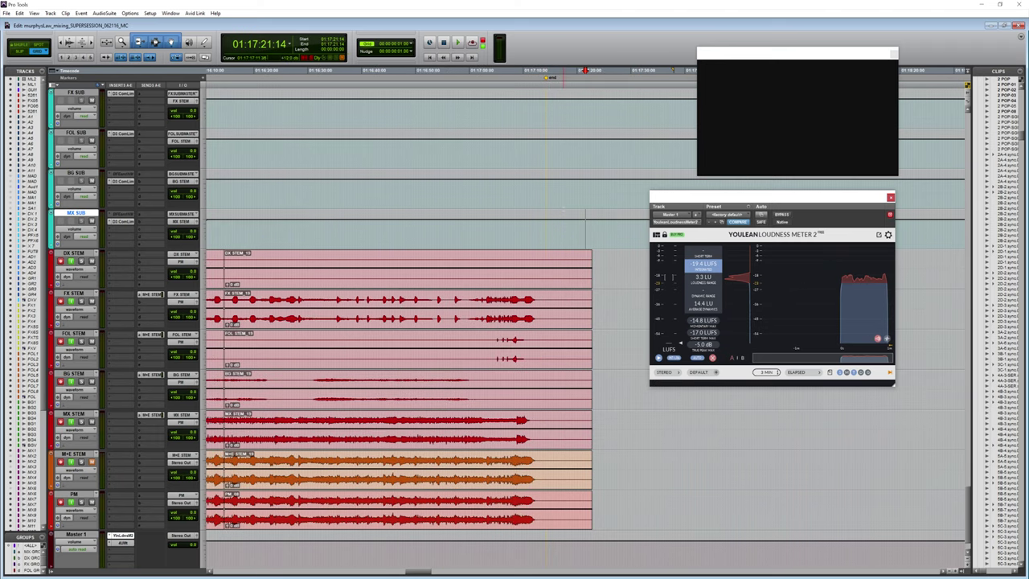
pyautogui.click(490, 254)
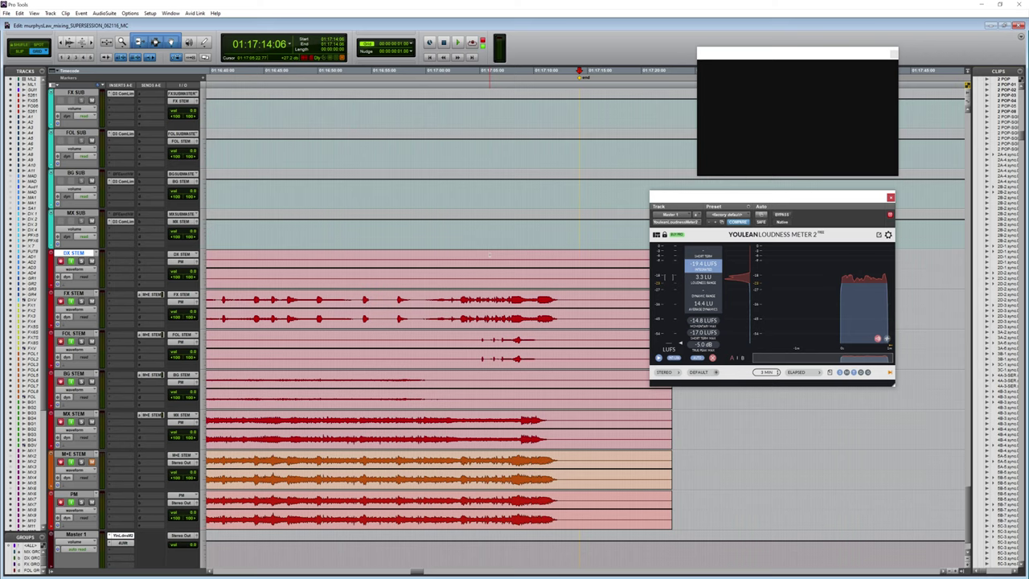
pyautogui.hotkey('ctrl', ']')
pyautogui.hotkey('ctrl', ']')
pyautogui.hotkey('ctrl', ']')
pyautogui.hotkey('ctrl', ']')
pyautogui.hotkey('ctrl', ']')
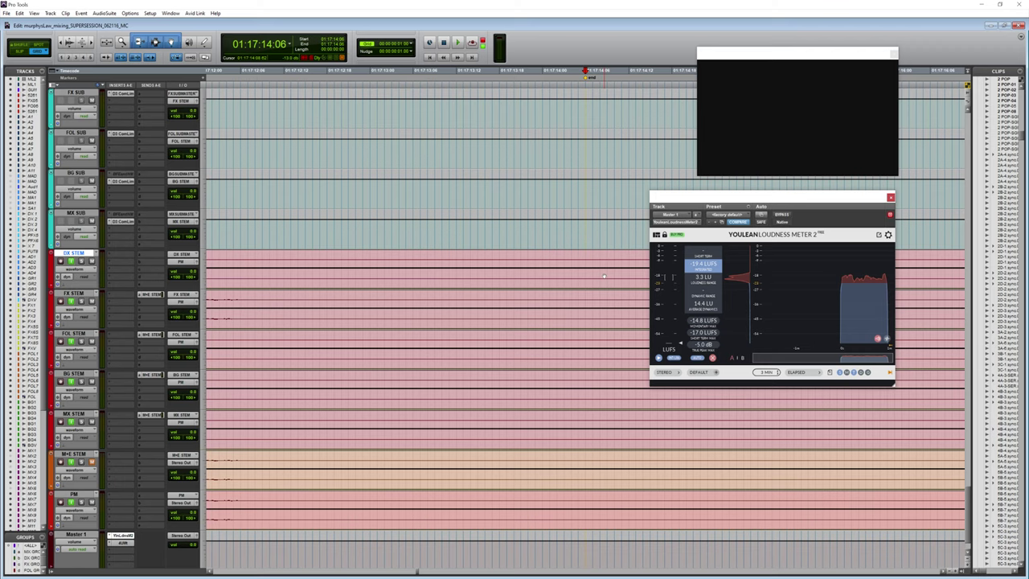
pyautogui.press('s')
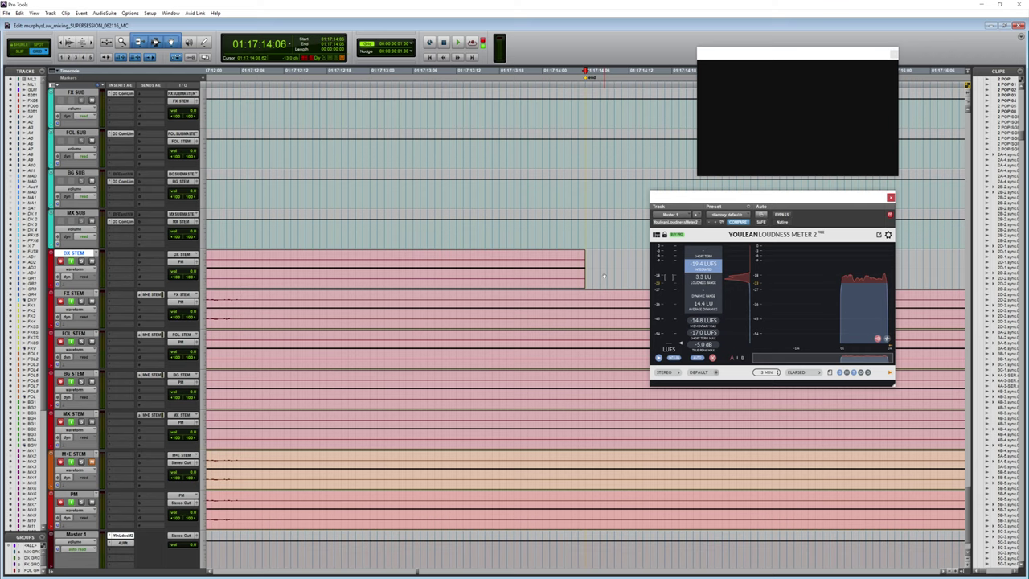
# Trim the tails of the last FX, FOL, BG, MX, M+E and PM clips to the same end point.
pyautogui.press(';')
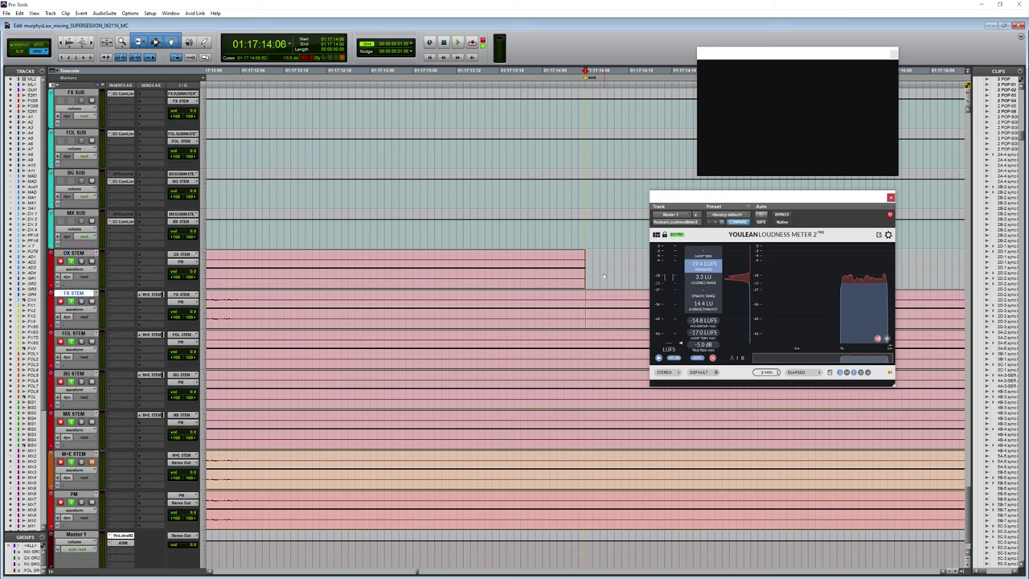
pyautogui.press('s')
pyautogui.press(';')
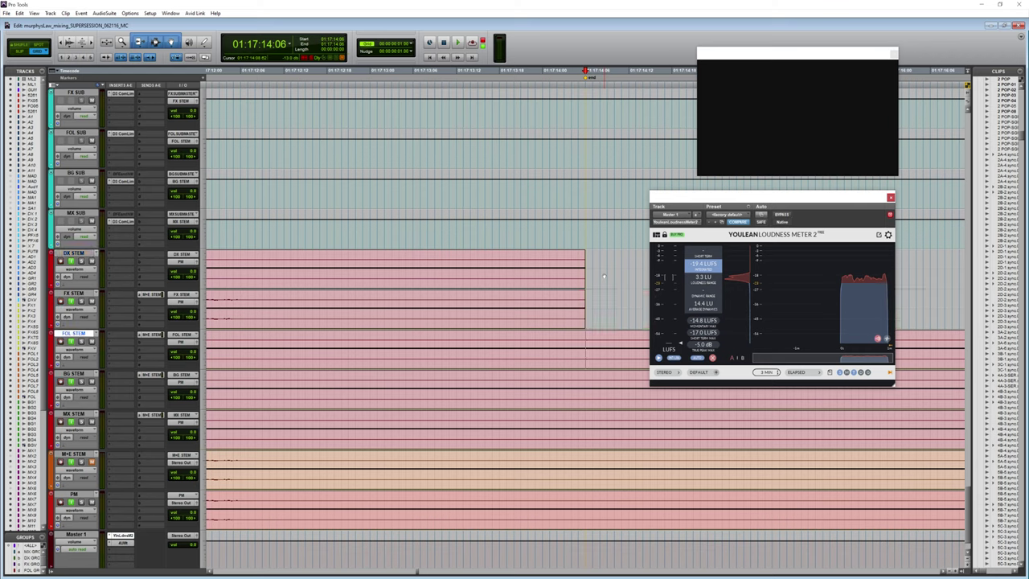
pyautogui.press('s')
pyautogui.press(';')
pyautogui.press('s')
pyautogui.press(';')
pyautogui.press('s')
pyautogui.press(';')
pyautogui.press('s')
pyautogui.press(';')
pyautogui.press('s')
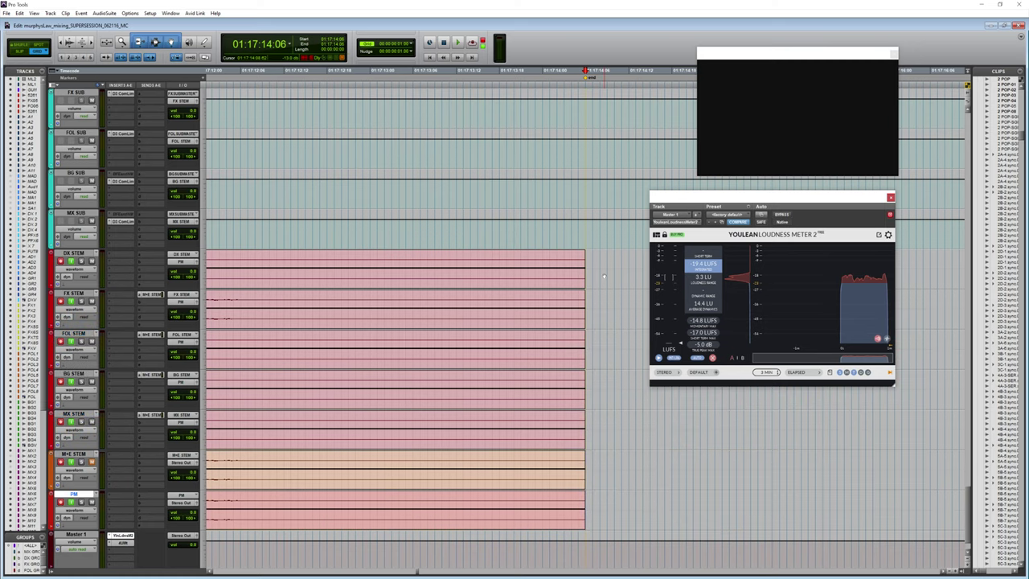
# Examine the joins between the recorded passes along the stem tracks, from the film's start to the one near 01:13:19:07.
pyautogui.hotkey('alt', 'a')
pyautogui.press('Return')
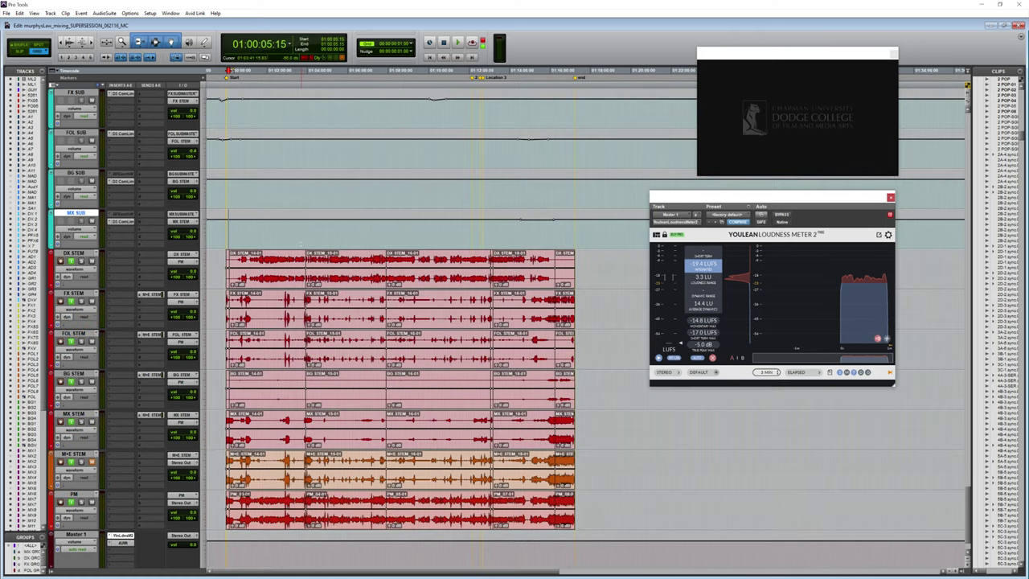
pyautogui.press('Tab')
pyautogui.press('t')
pyautogui.press('t')
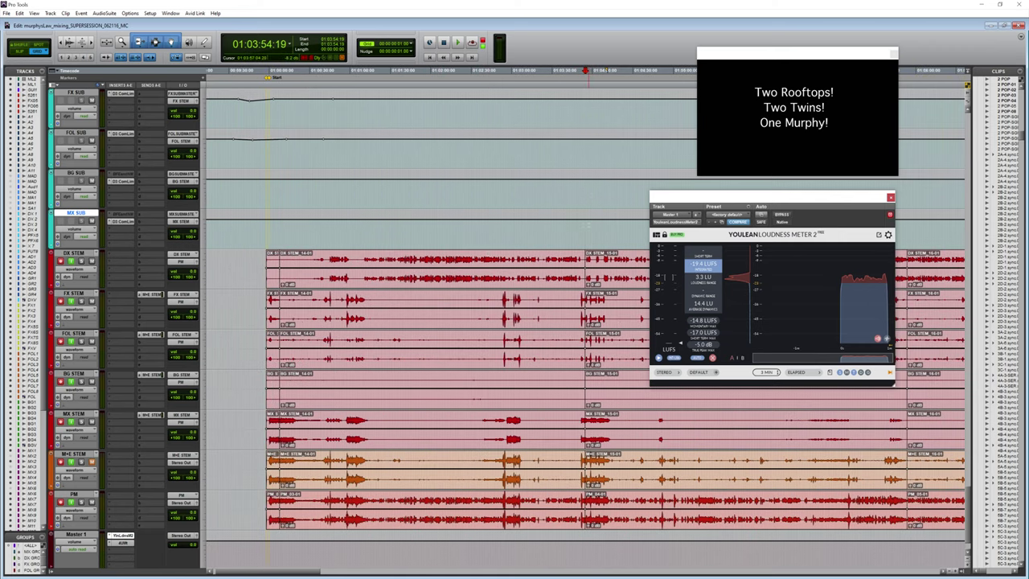
pyautogui.press('Tab')
pyautogui.press('r')
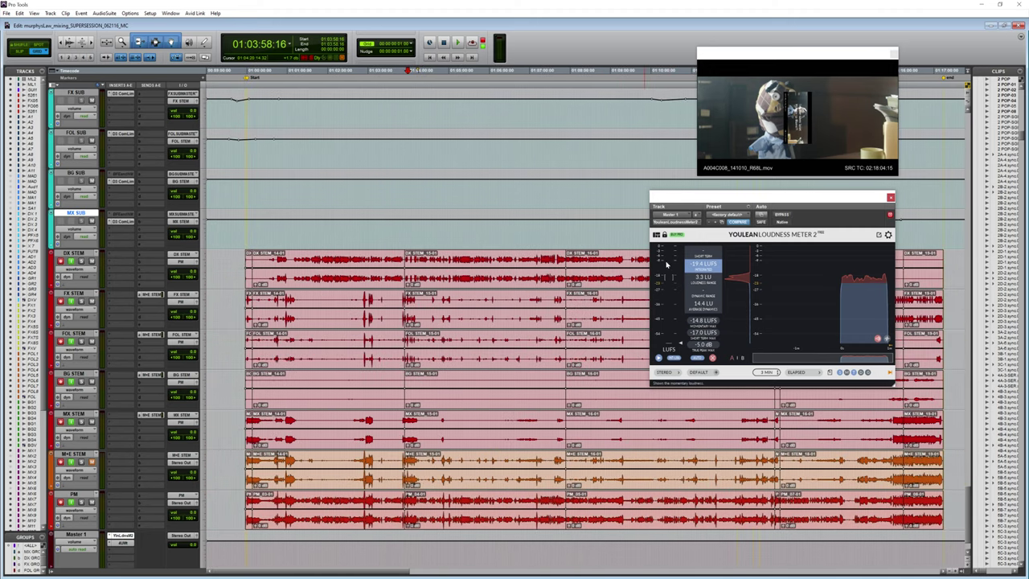
pyautogui.press('r')
pyautogui.press('Tab')
pyautogui.press('t')
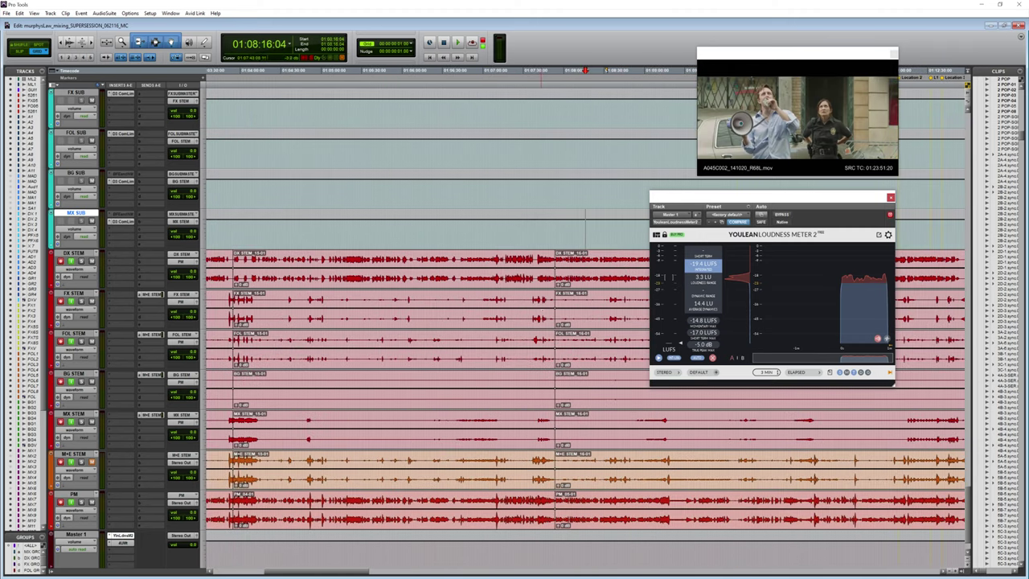
pyautogui.press('r')
pyautogui.press('r')
pyautogui.press('Tab')
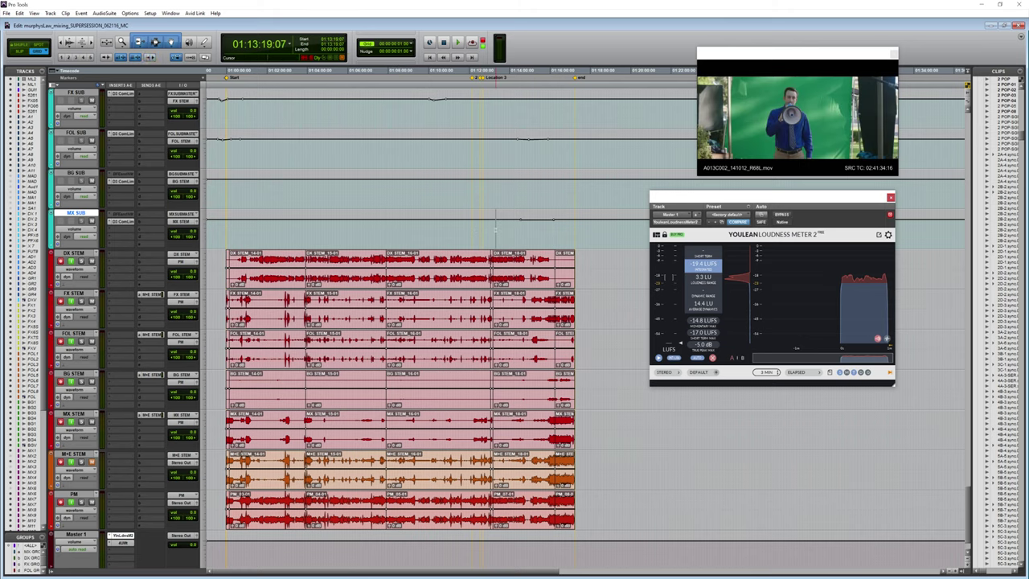
pyautogui.press('t')
pyautogui.press('t')
pyautogui.press('t')
pyautogui.press('r')
pyautogui.press('r')
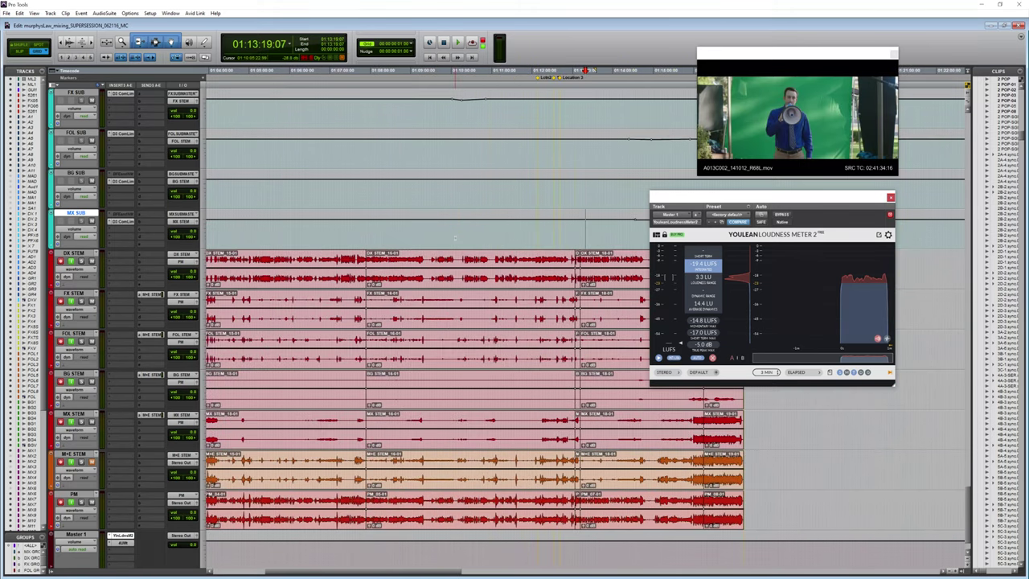
pyautogui.press('r')
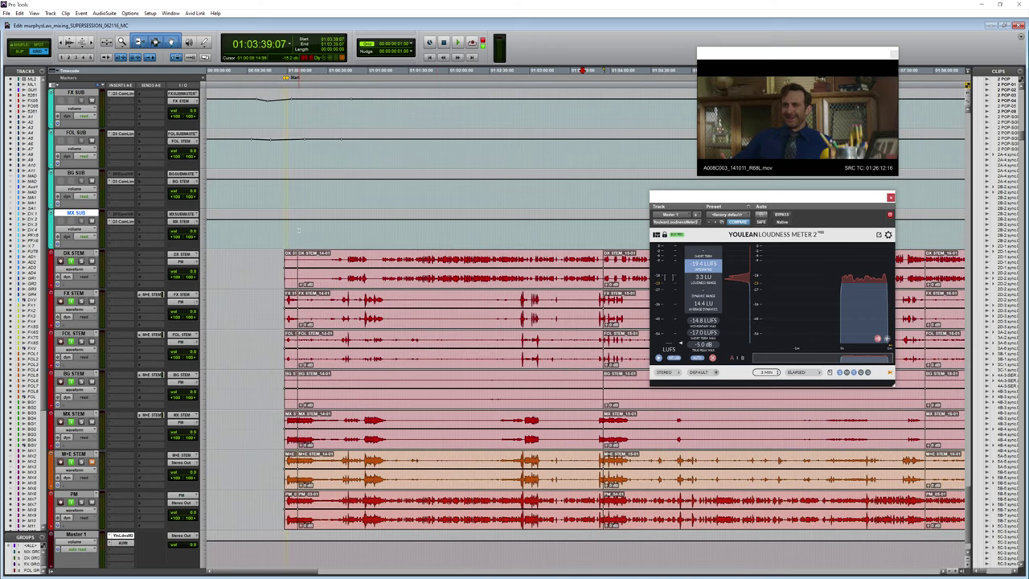
# Place the edit cursor on the DX STEM track at the first join between passes, at 01:00:07:20.
pyautogui.click(298, 70)
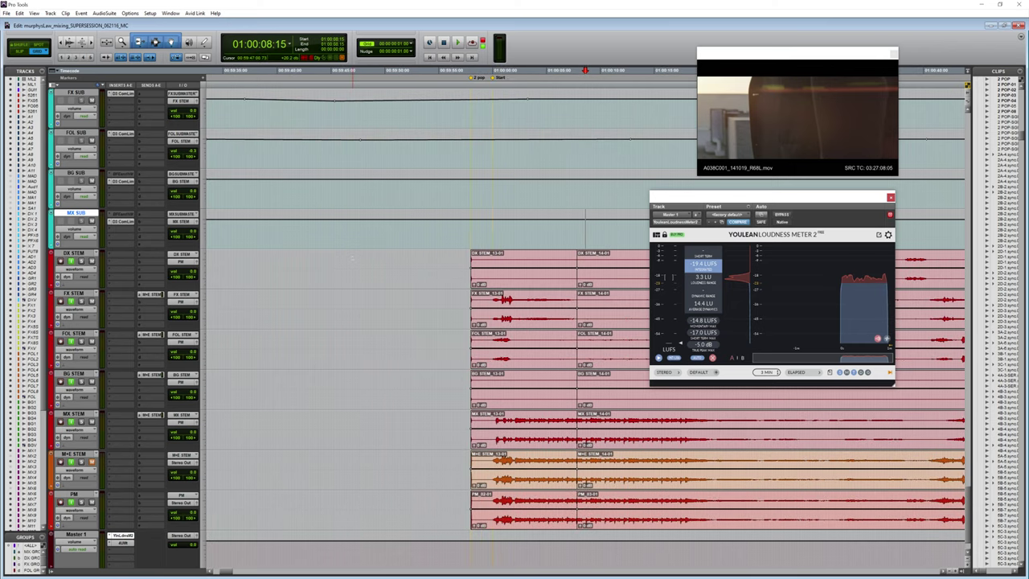
pyautogui.click(576, 226)
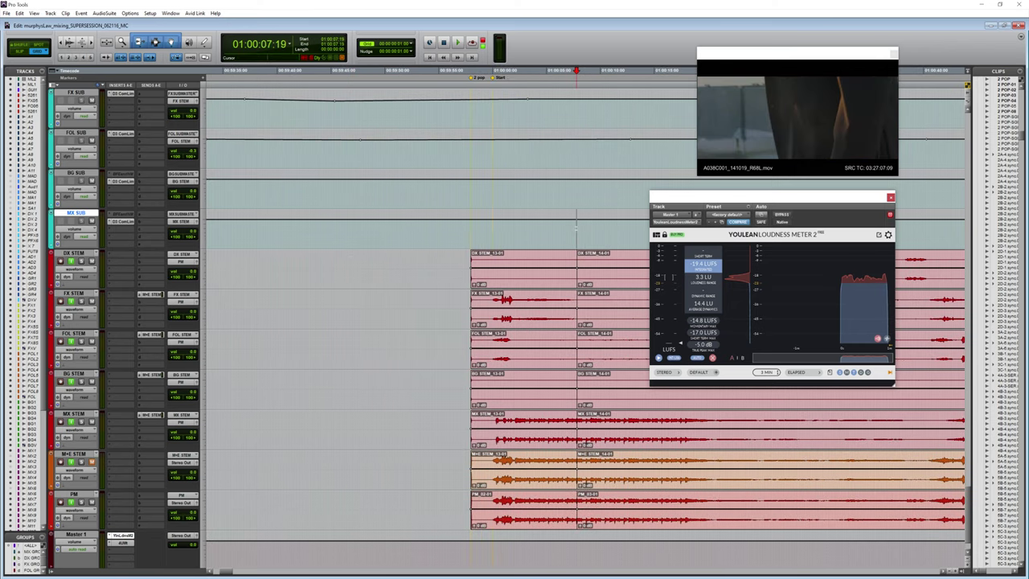
pyautogui.hotkey('ctrl', ']')
pyautogui.hotkey('ctrl', ']')
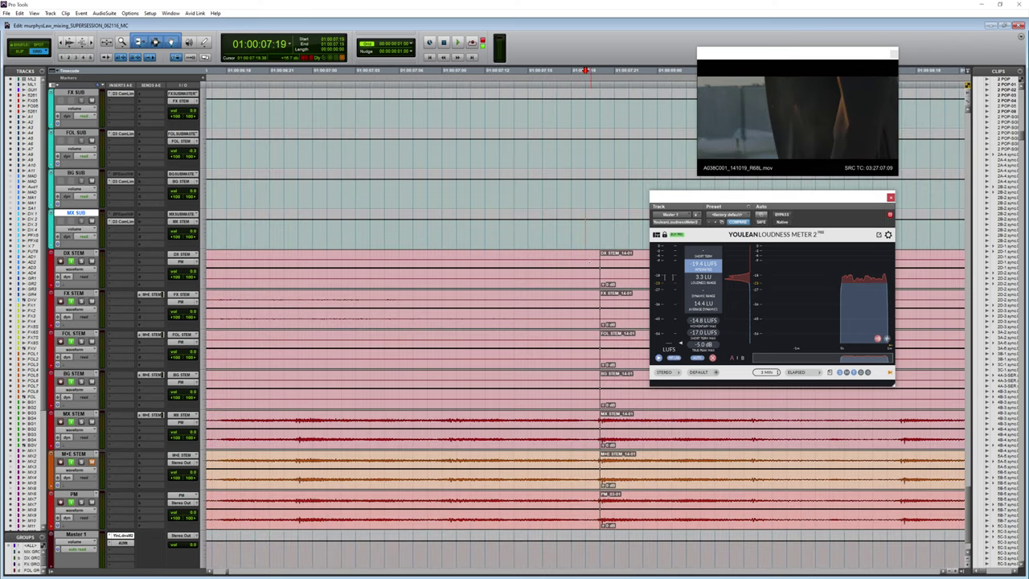
pyautogui.press(';')
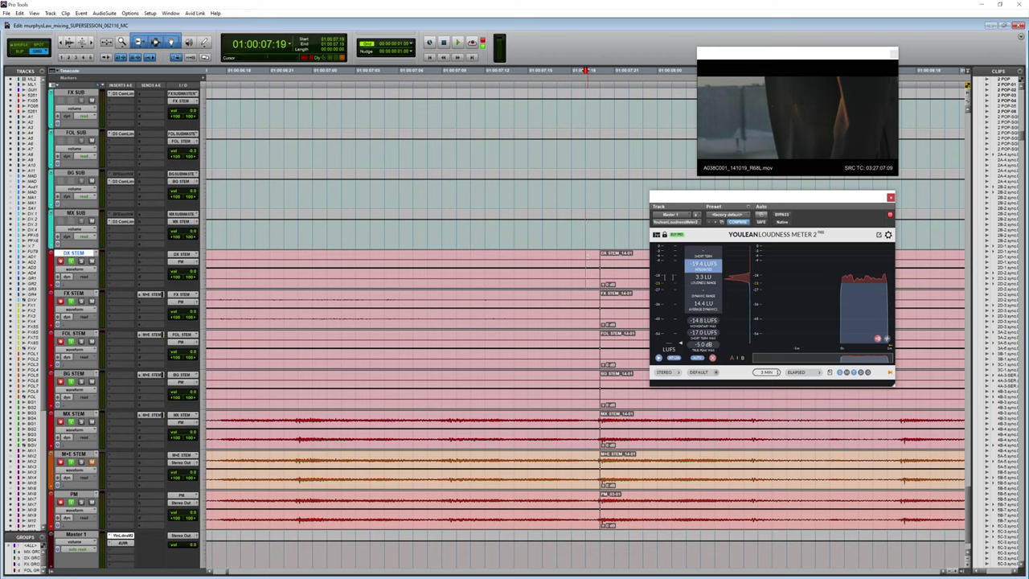
pyautogui.press('KP_Add')
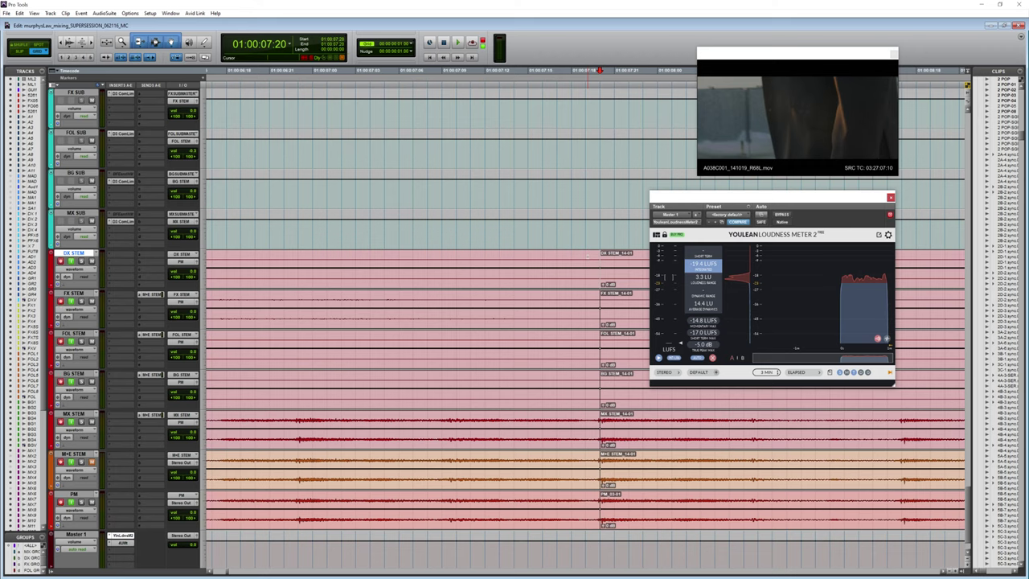
# Extend the edit cursor from DX STEM down through the FX, FOL, BG, MX, M+E and PM tracks.
pyautogui.hotkey('shift', ';')
pyautogui.hotkey('shift', ';')
pyautogui.hotkey('shift', ';')
pyautogui.hotkey('shift', ';')
pyautogui.hotkey('shift', ';')
pyautogui.hotkey('shift', ';')
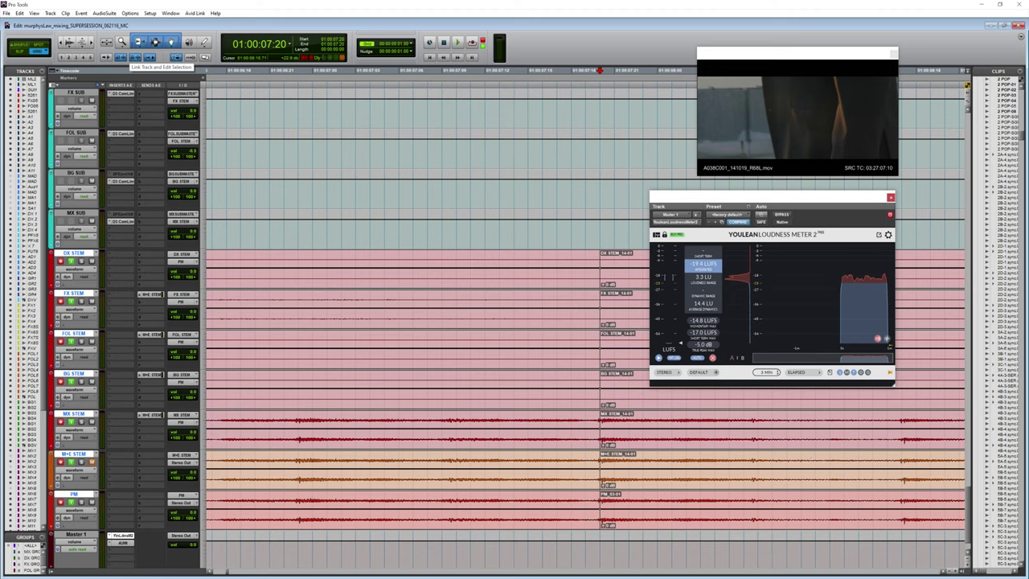
# Crossfade the first join on all seven tracks over one frame, from 01:00:07:20 to 01:00:07:21.
pyautogui.press('space')
pyautogui.press('space')
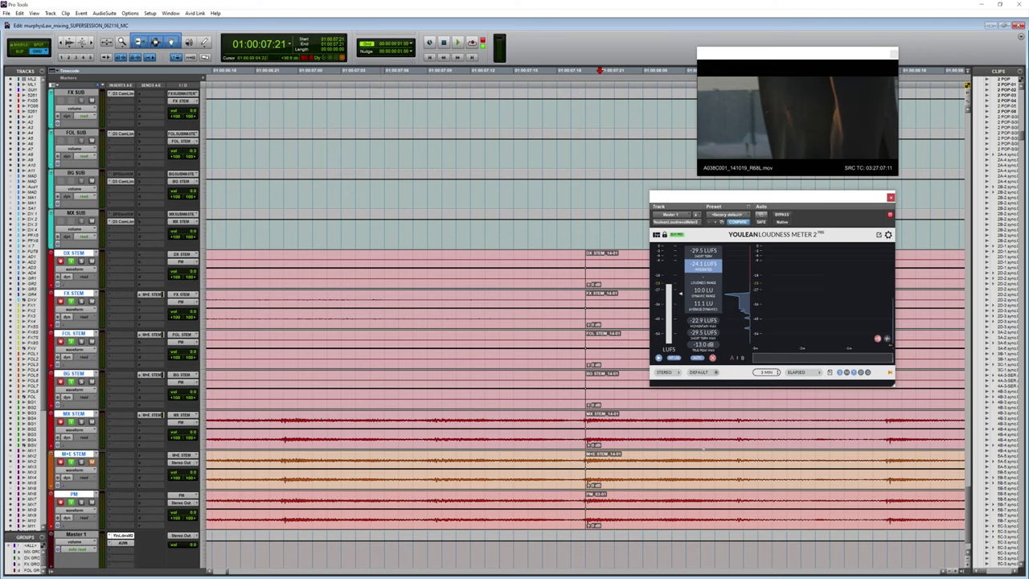
pyautogui.hotkey('alt', 'shift', '-')
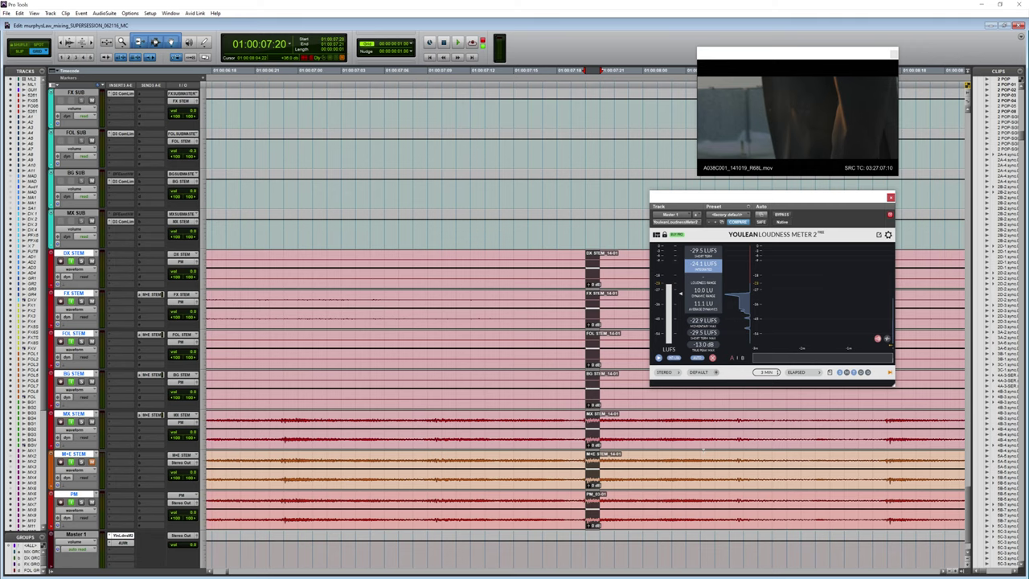
pyautogui.press('f')
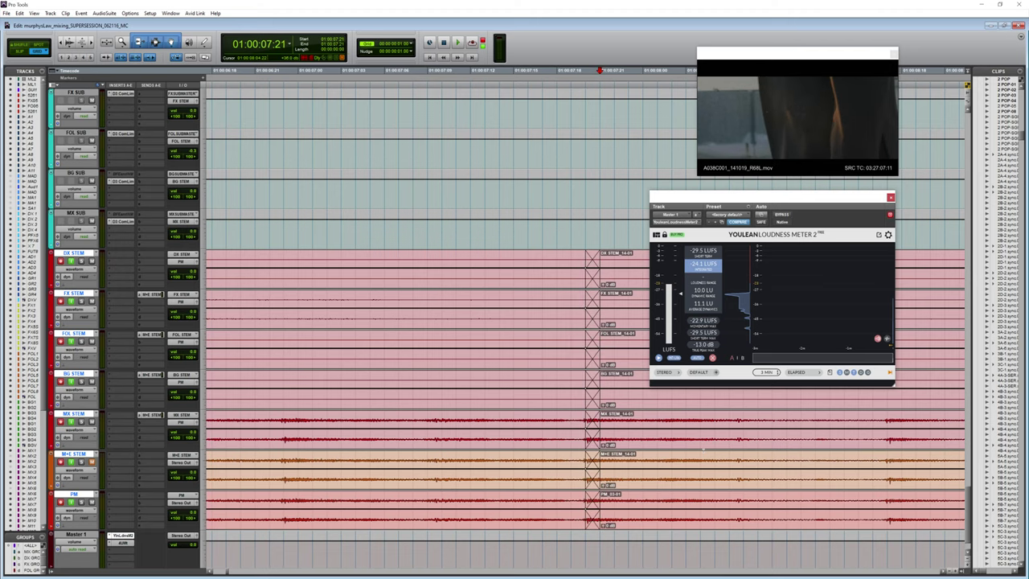
# Add one-frame crossfades to the remaining joins on all stem, M+E and PM tracks, through the last one at 01:16:14:12.
pyautogui.press('Tab')
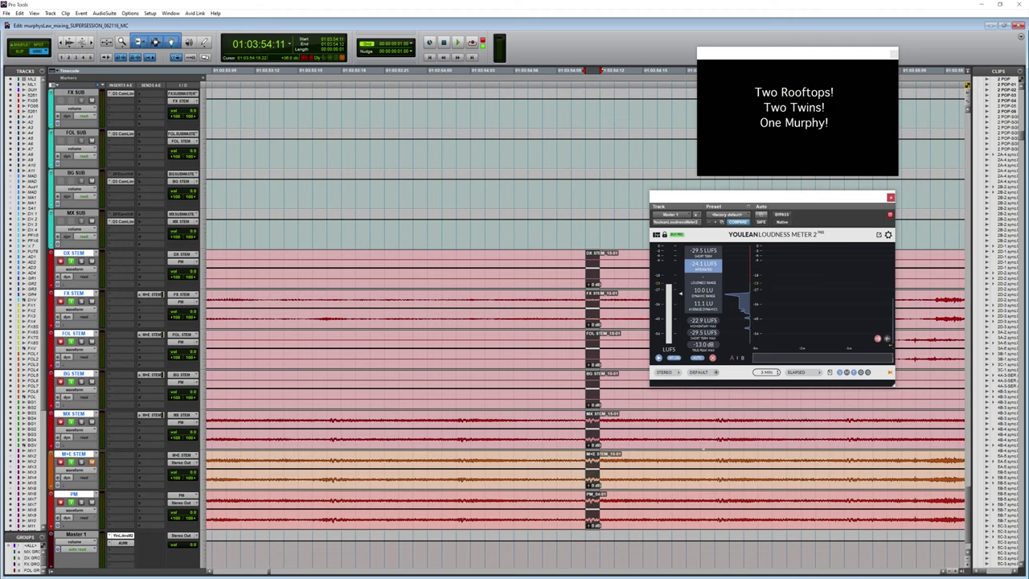
pyautogui.press('Tab')
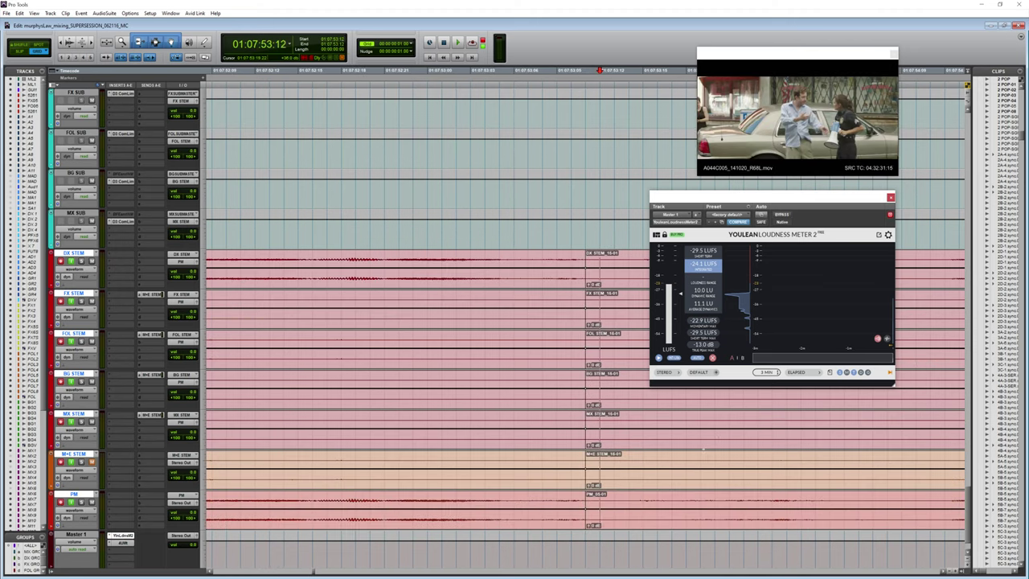
pyautogui.press('Tab')
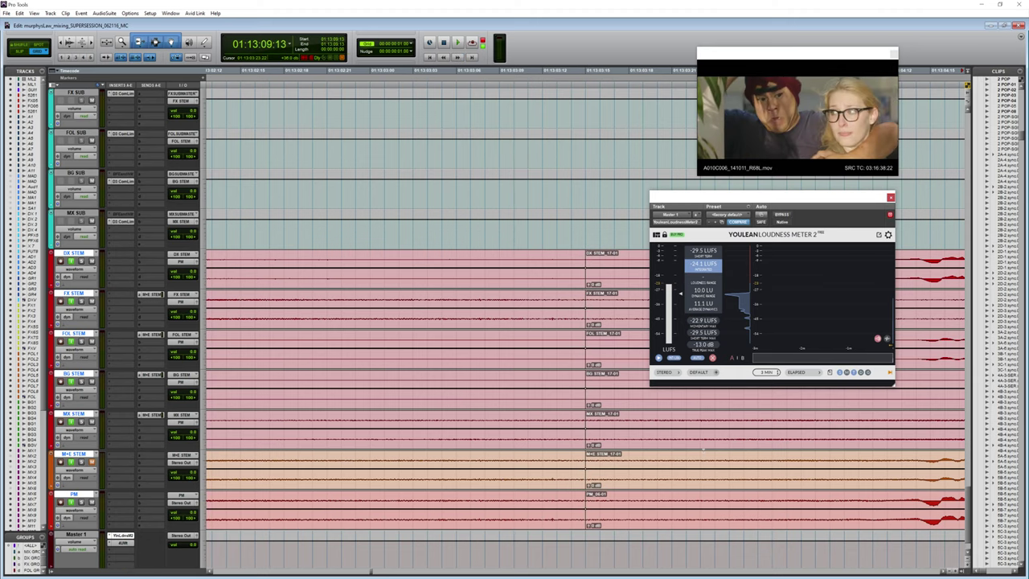
pyautogui.press('Tab')
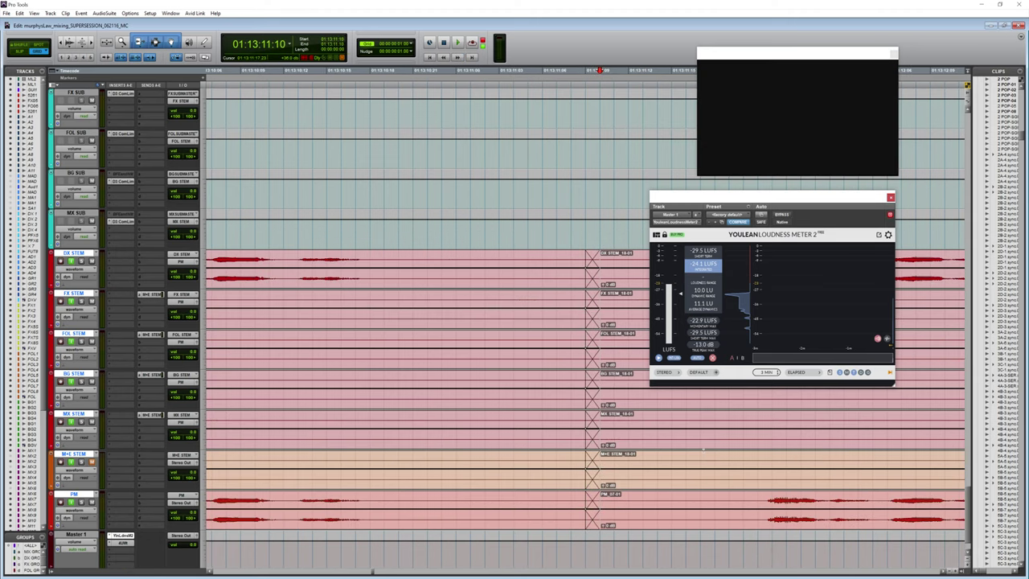
pyautogui.press('Tab')
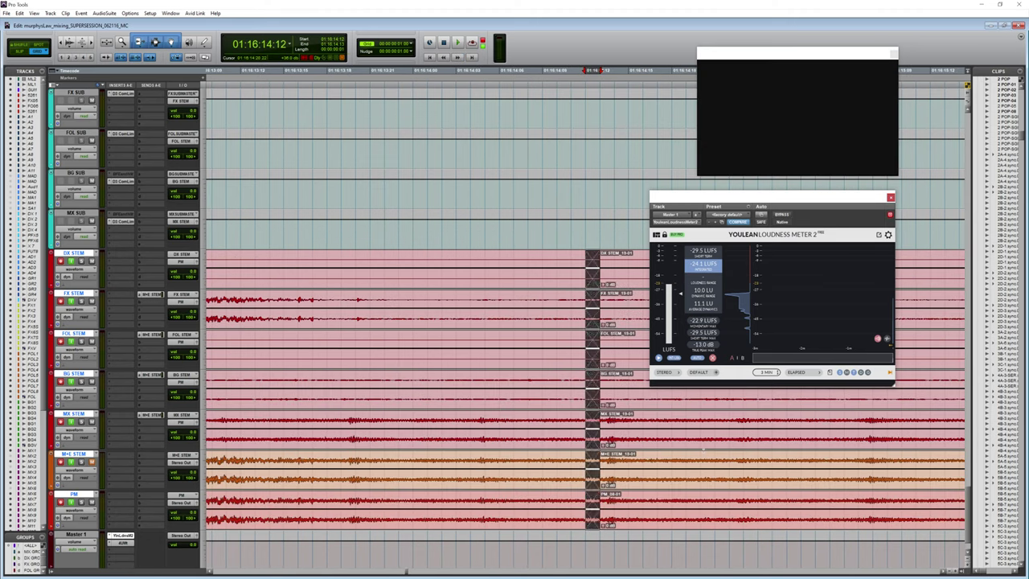
pyautogui.press('Tab')
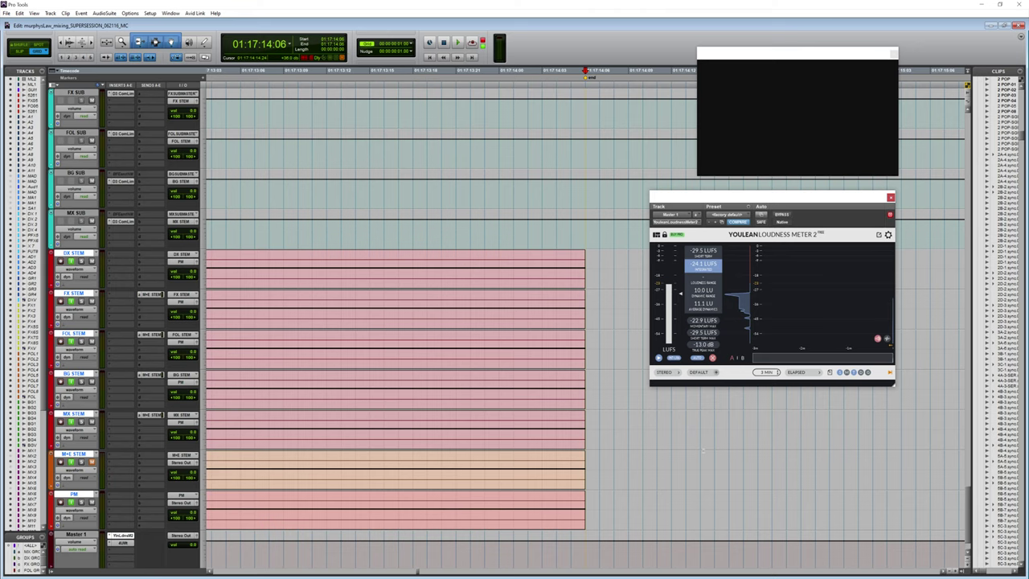
# Examine the crossfaded join near 01:16:14:00, the clips across the film's length and the start of the first recorded pass.
pyautogui.hotkey('ctrl', '[')
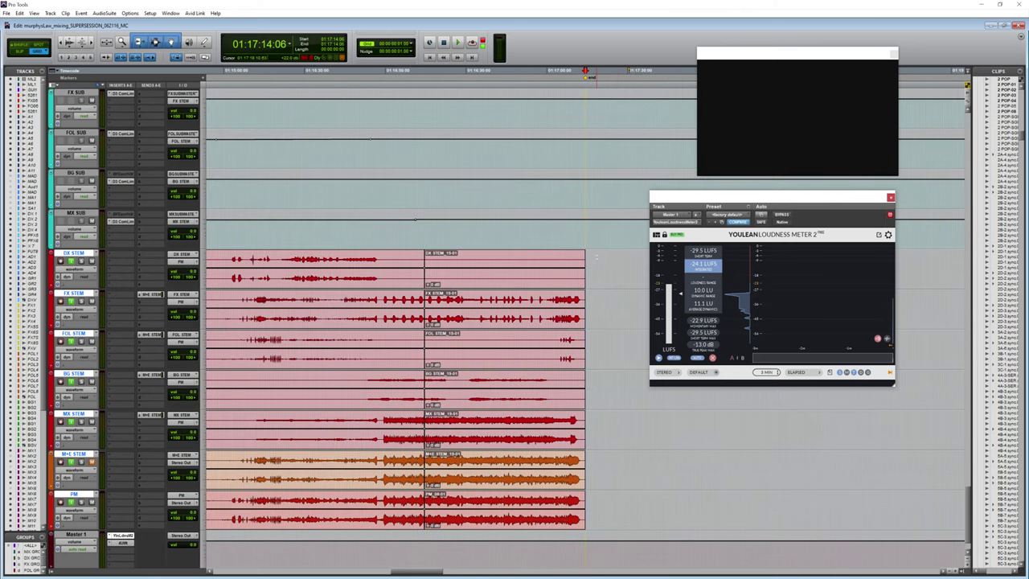
pyautogui.click(426, 221)
pyautogui.hotkey('ctrl', ']')
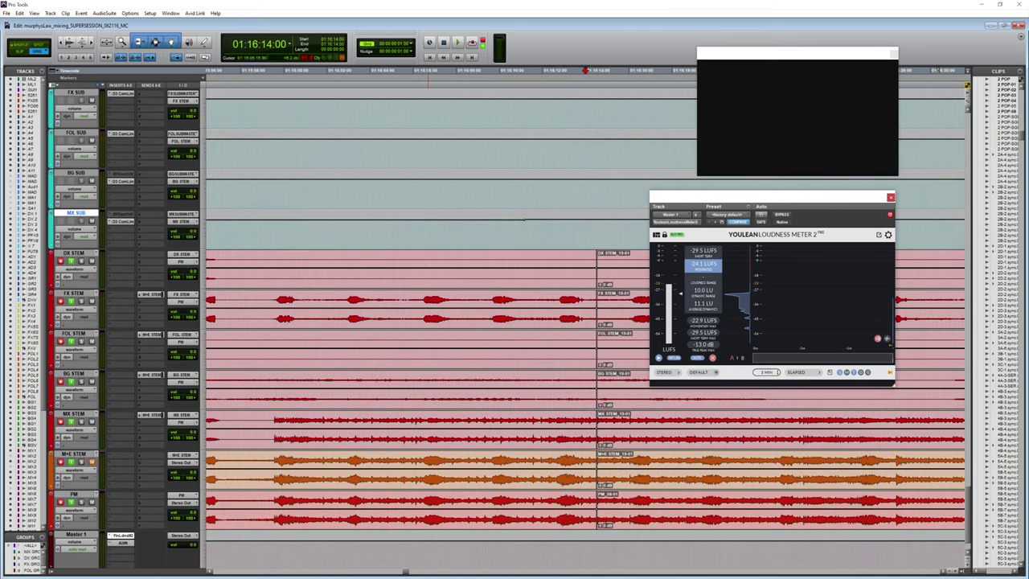
pyautogui.hotkey('ctrl', '[')
pyautogui.hotkey('ctrl', '[')
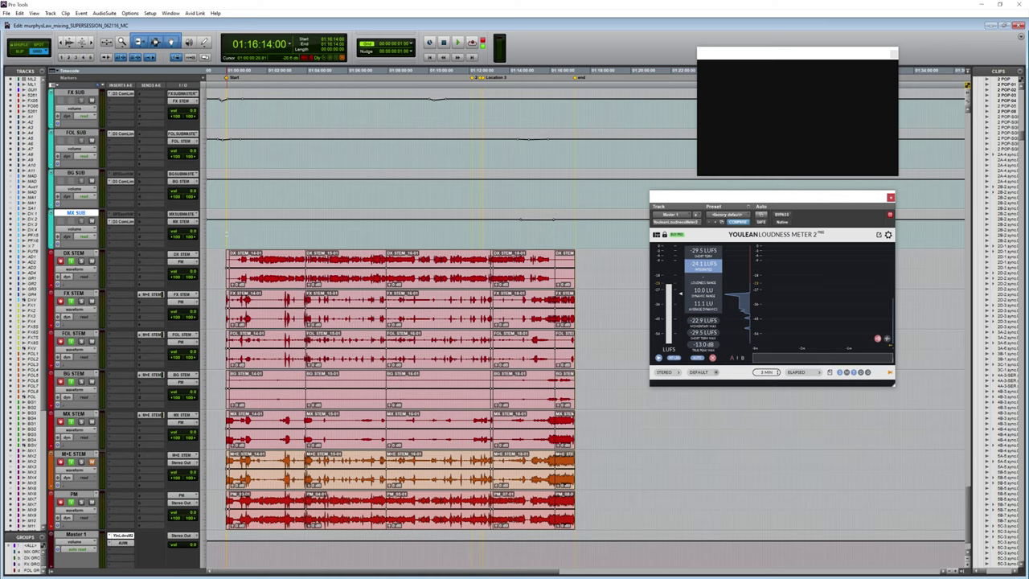
pyautogui.press('Return')
pyautogui.hotkey('ctrl', ']')
pyautogui.hotkey('ctrl', ']')
pyautogui.hotkey('ctrl', ']')
pyautogui.hotkey('ctrl', ']')
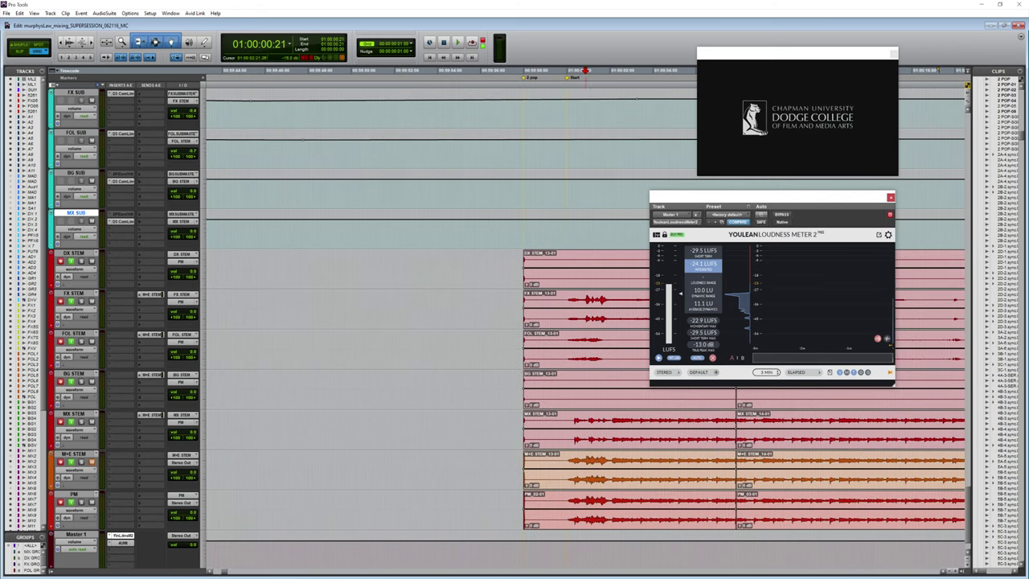
# Separate the one-frame 2-pop at 00:59:58:00 from the first DX STEM clip and select it.
pyautogui.press('Return')
pyautogui.hotkey('ctrl', ']')
pyautogui.hotkey('ctrl', ']')
pyautogui.hotkey('ctrl', ']')
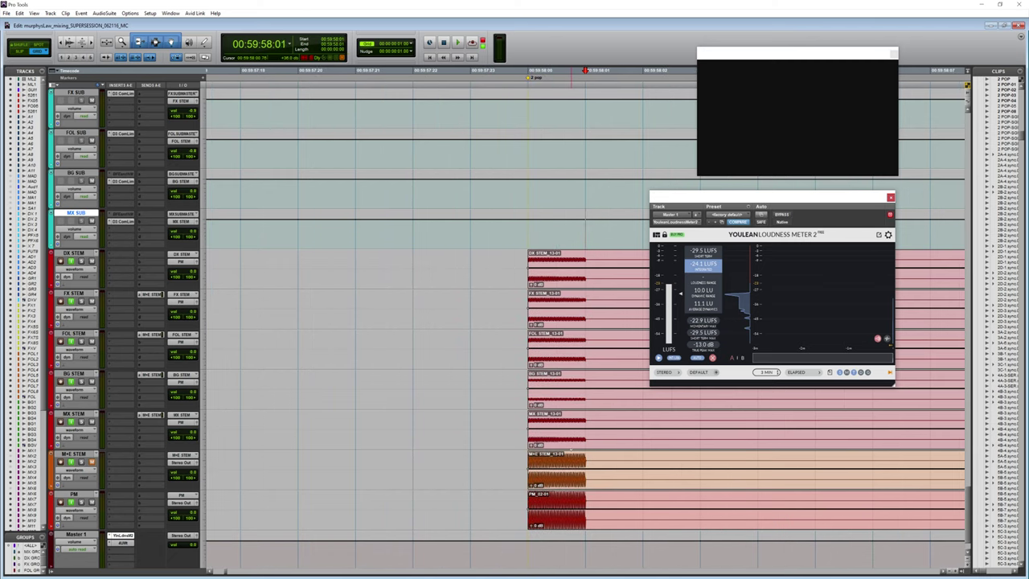
pyautogui.click(74, 253)
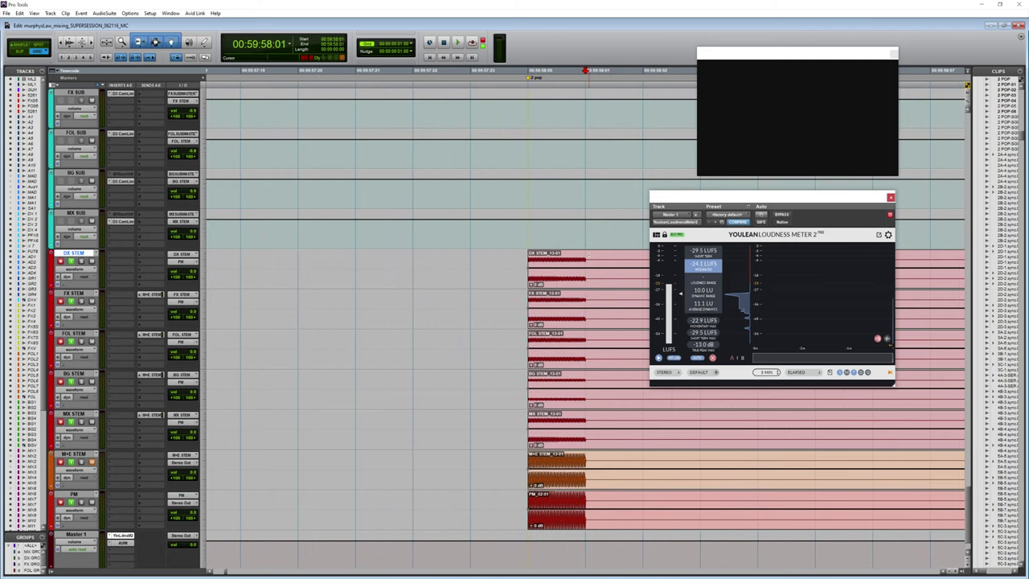
pyautogui.hotkey('ctrl', 'e')
pyautogui.click(564, 286)
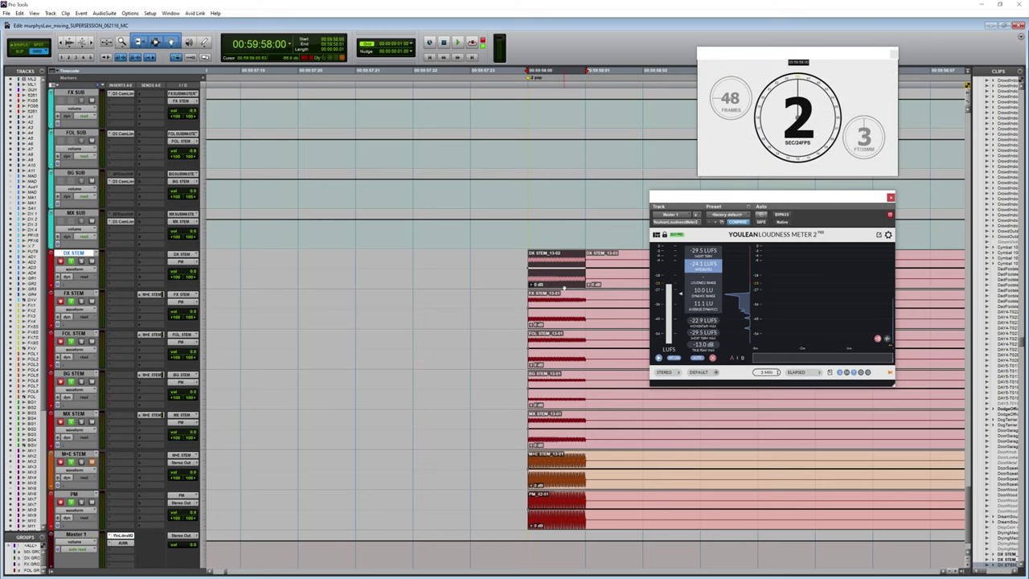
# Render a 1000 Hz sine tone at -20.0 dB over the selected DX STEM 2-pop with the AudioSuite Signal Generator.
pyautogui.click(104, 13)
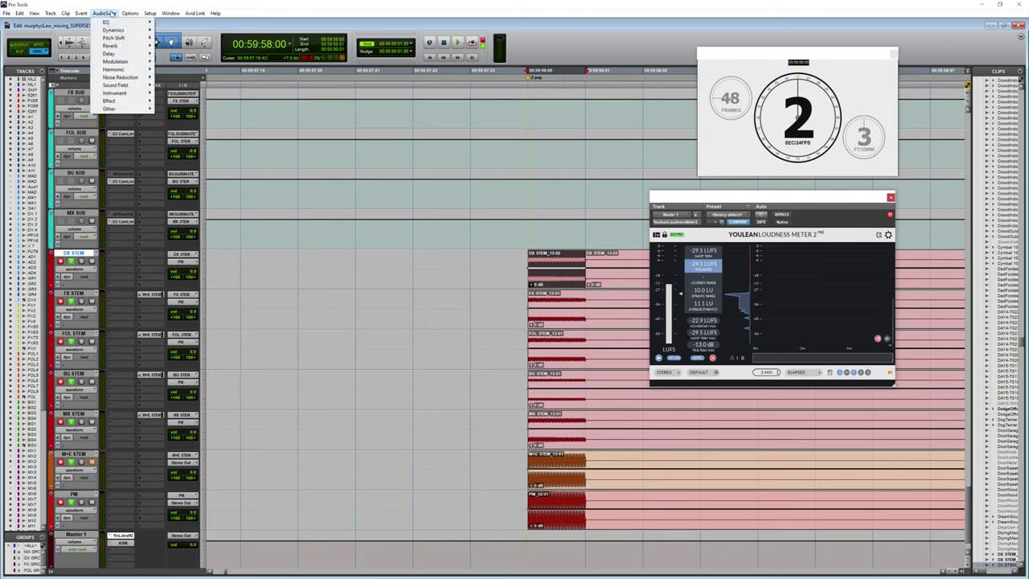
pyautogui.moveTo(133, 112)
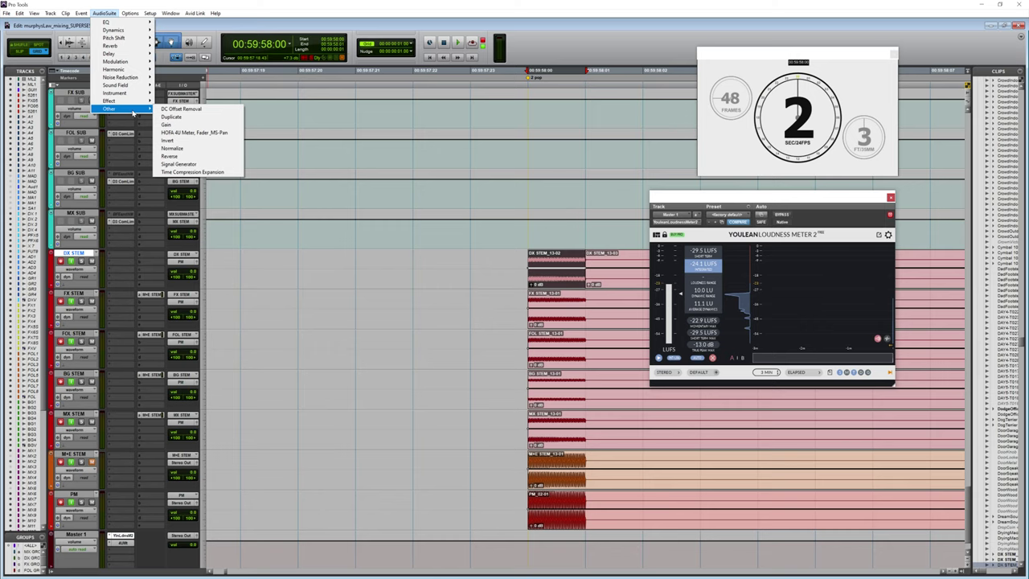
pyautogui.click(198, 166)
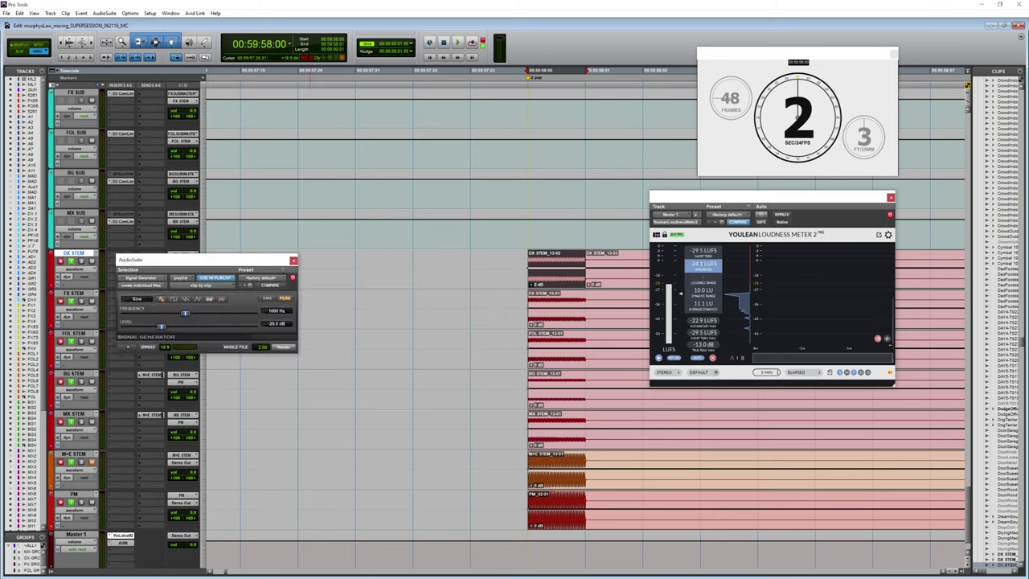
pyautogui.click(283, 349)
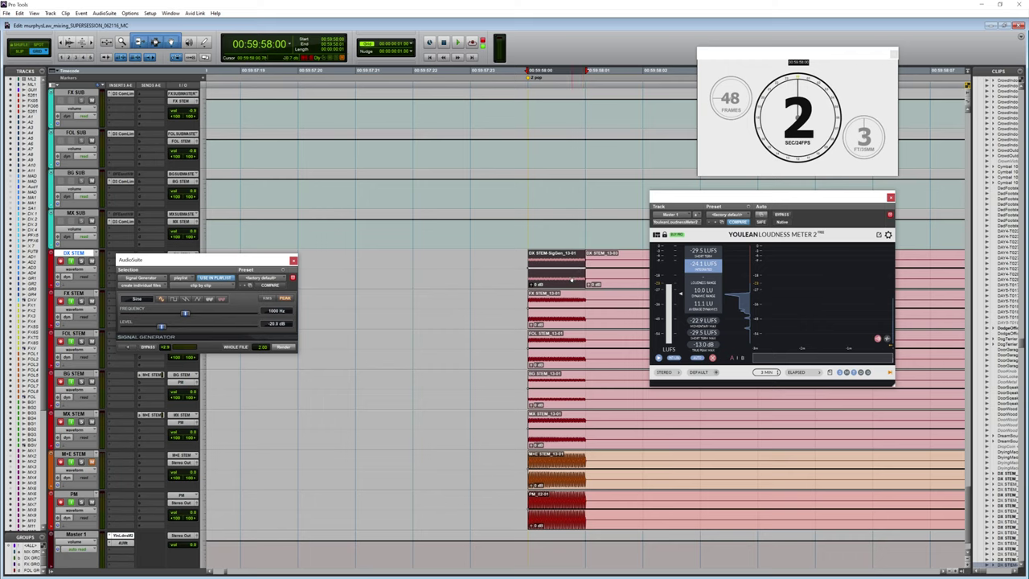
# Paste the rendered tone over the 2-pops at 00:59:58:00 on the FX, FOL and BG stem tracks.
pyautogui.click(567, 310)
pyautogui.hotkey('ctrl', 'v')
pyautogui.click(563, 349)
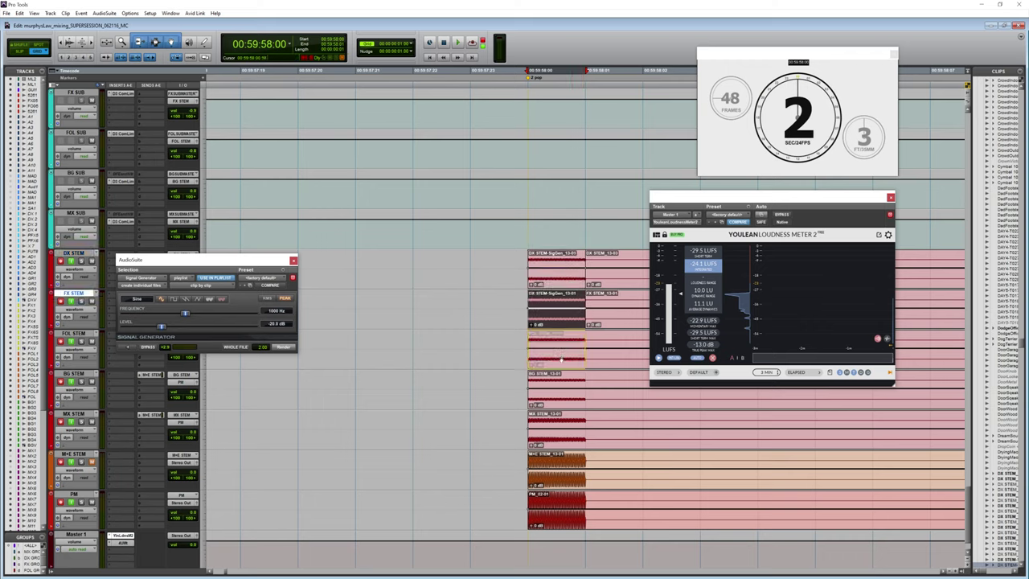
pyautogui.hotkey('ctrl', 'v')
pyautogui.click(556, 416)
pyautogui.click(555, 377)
pyautogui.hotkey('ctrl', 'v')
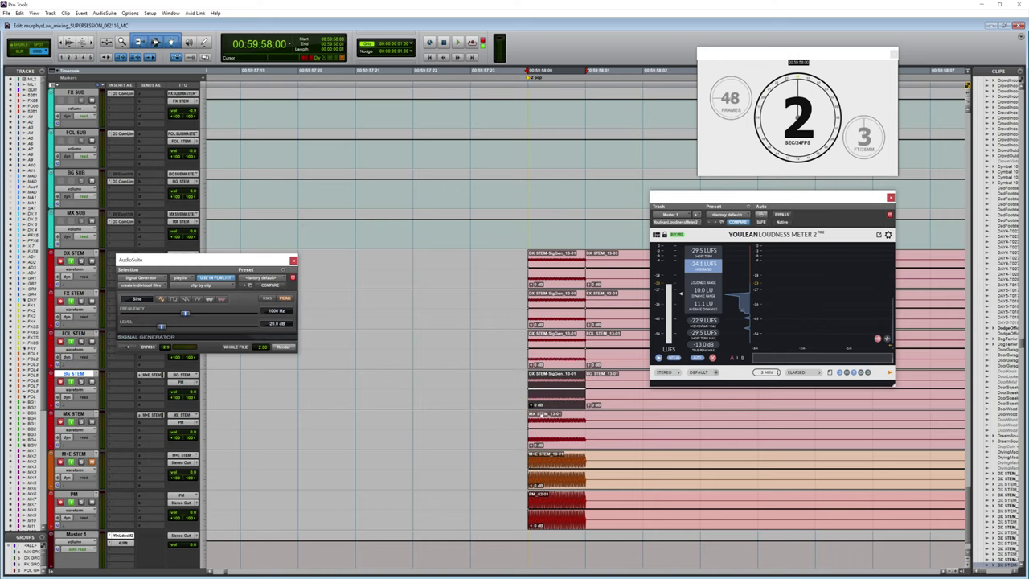
# Paste the rendered tone over the 2-pops on the MX, M+E and PM tracks, and close the Signal Generator.
pyautogui.click(555, 418)
pyautogui.hotkey('ctrl', 'v')
pyautogui.click(547, 465)
pyautogui.hotkey('ctrl', 'v')
pyautogui.click(555, 507)
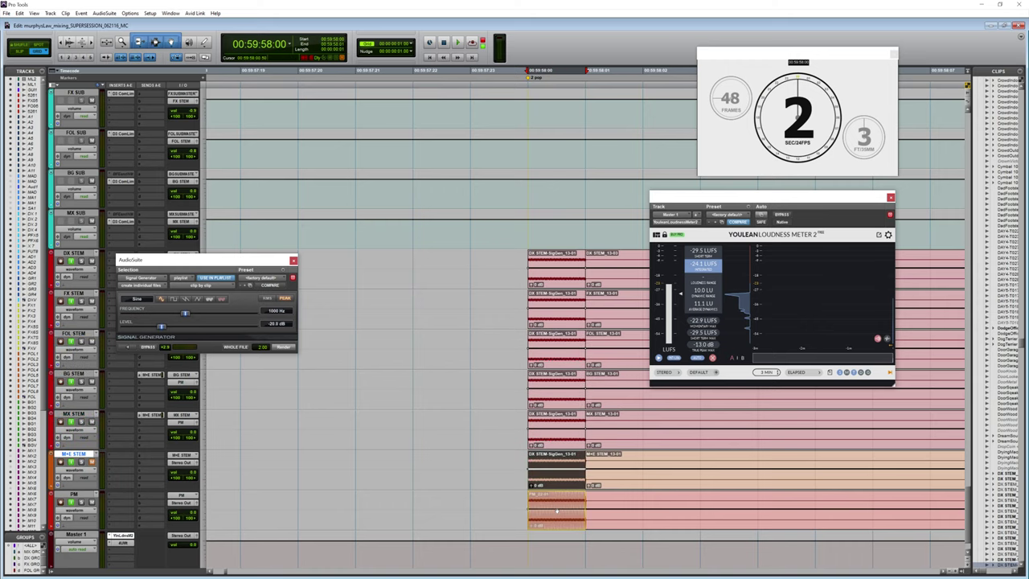
pyautogui.hotkey('ctrl', 'v')
pyautogui.hotkey('ctrl', 'w')
pyautogui.hotkey('alt', 'a')
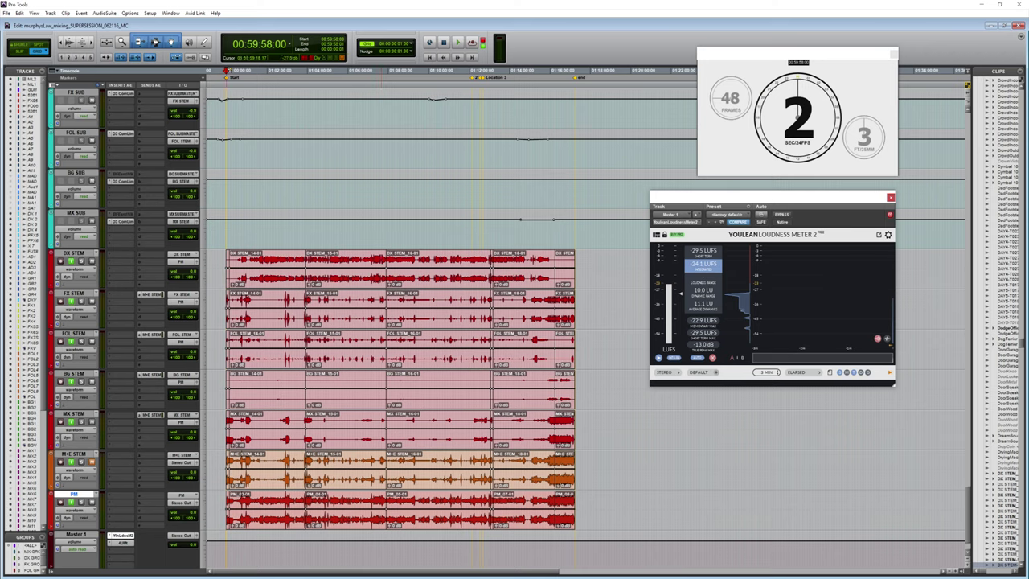
# Select every clip on the DX STEM track, from the 2-pop to the end of the film, and consolidate them into one clip.
pyautogui.press('space')
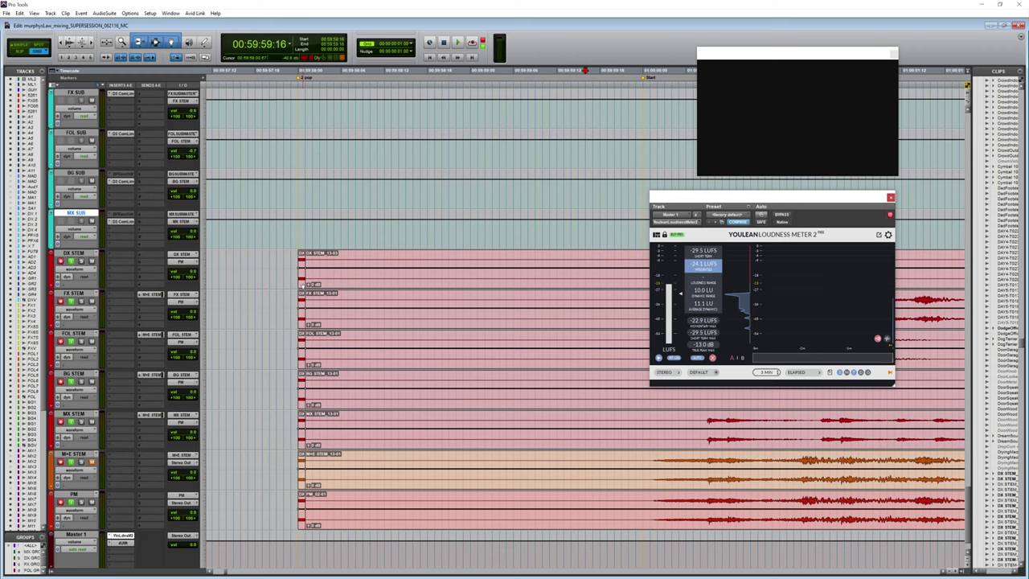
pyautogui.click(302, 266)
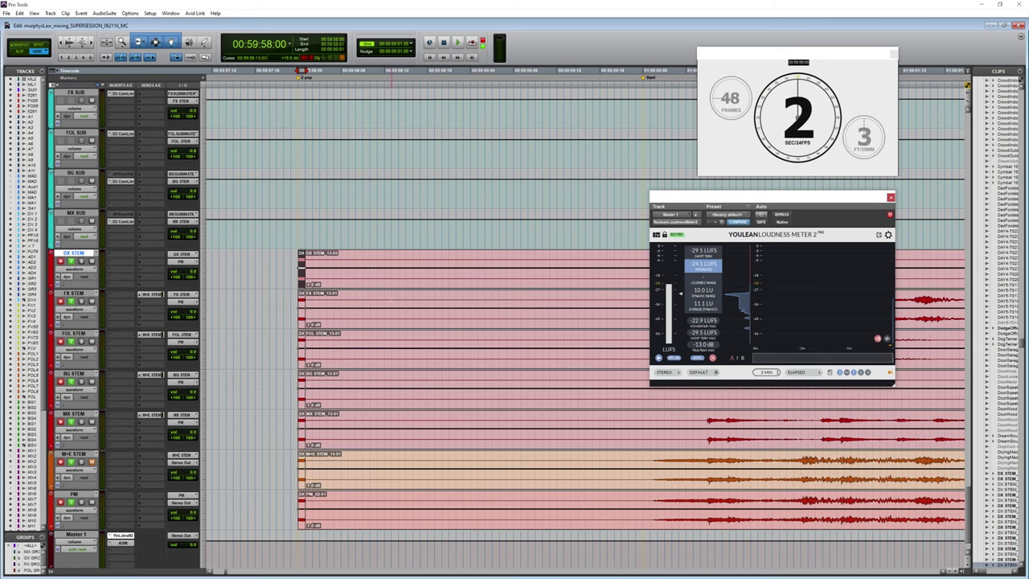
pyautogui.press('r')
pyautogui.press('r')
pyautogui.press('r')
pyautogui.press('r')
pyautogui.press('r')
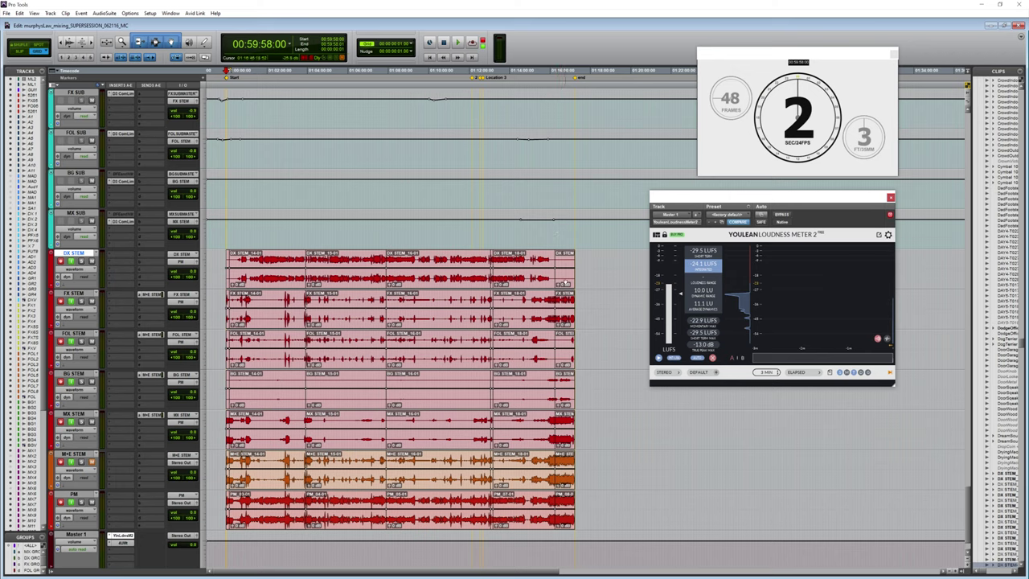
pyautogui.tripleClick(565, 283)
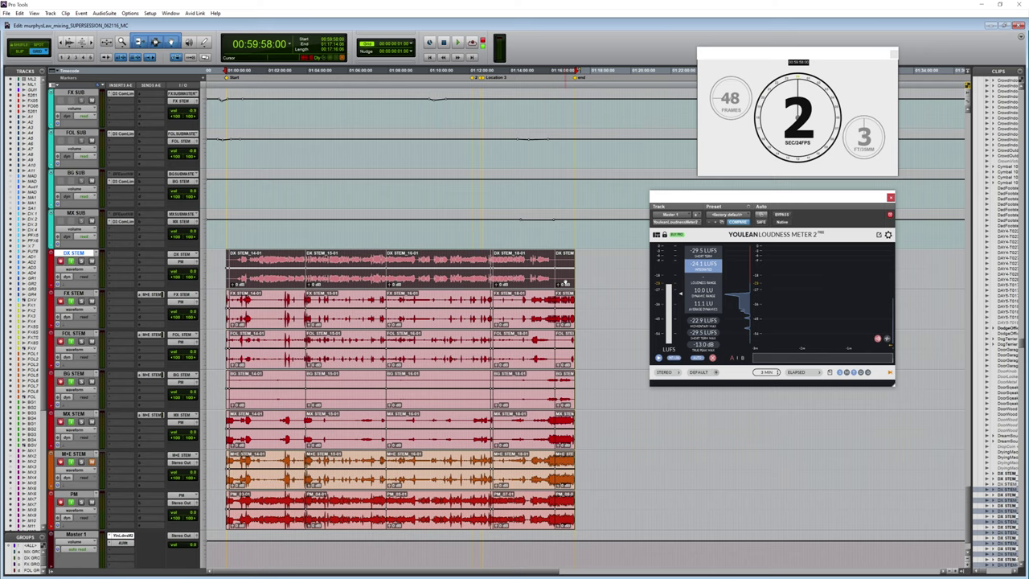
pyautogui.click(18, 13)
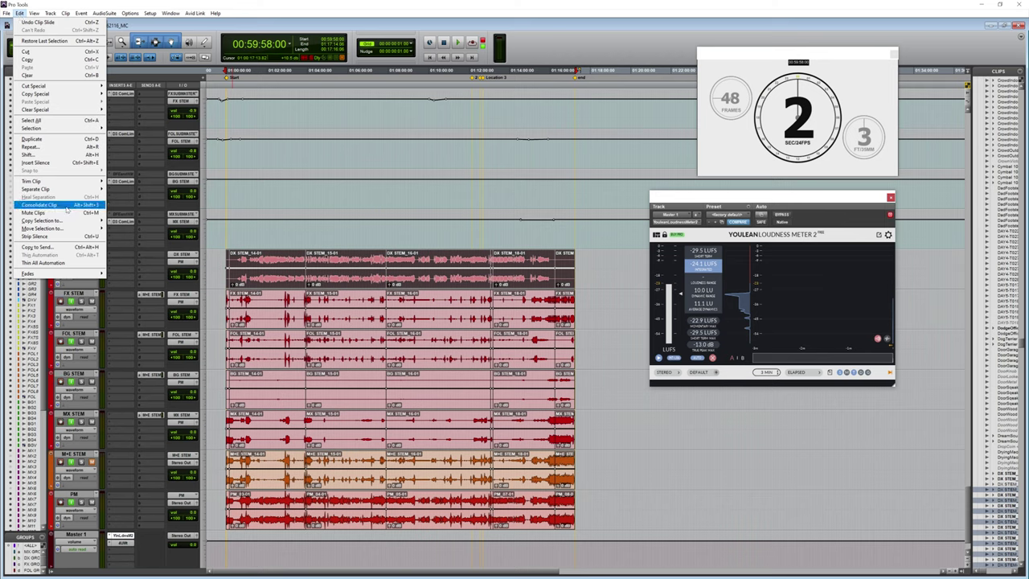
pyautogui.click(67, 206)
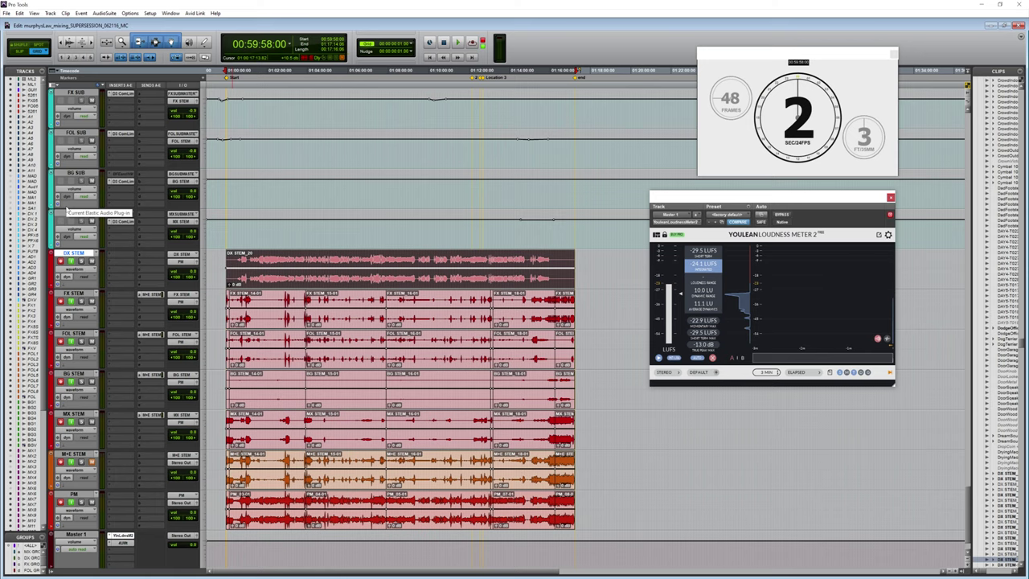
# Consolidate the clips over the same range on the FX STEM, FOL STEM and BG STEM tracks, one track at a time.
pyautogui.press(';')
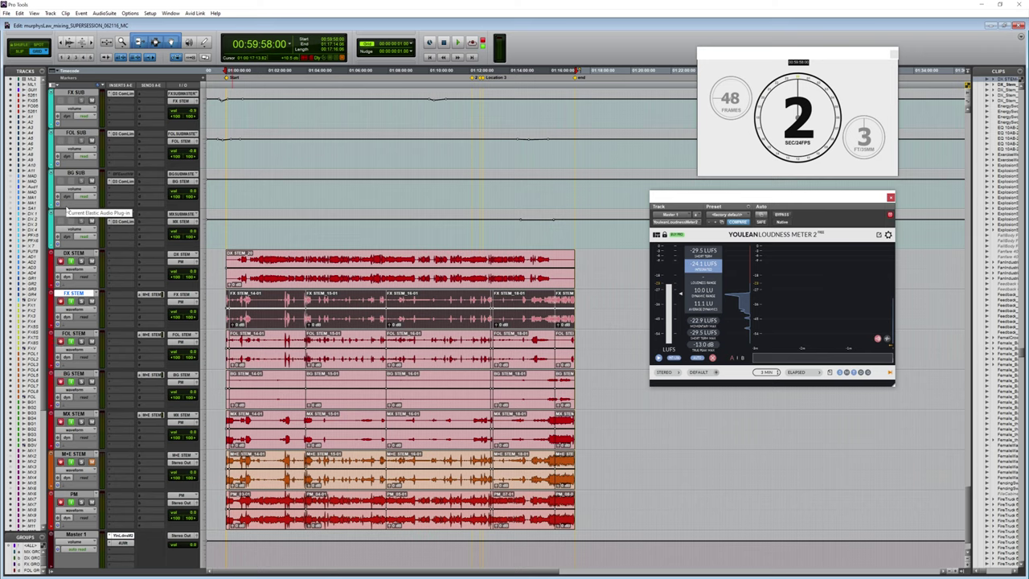
pyautogui.hotkey('alt', 'e')
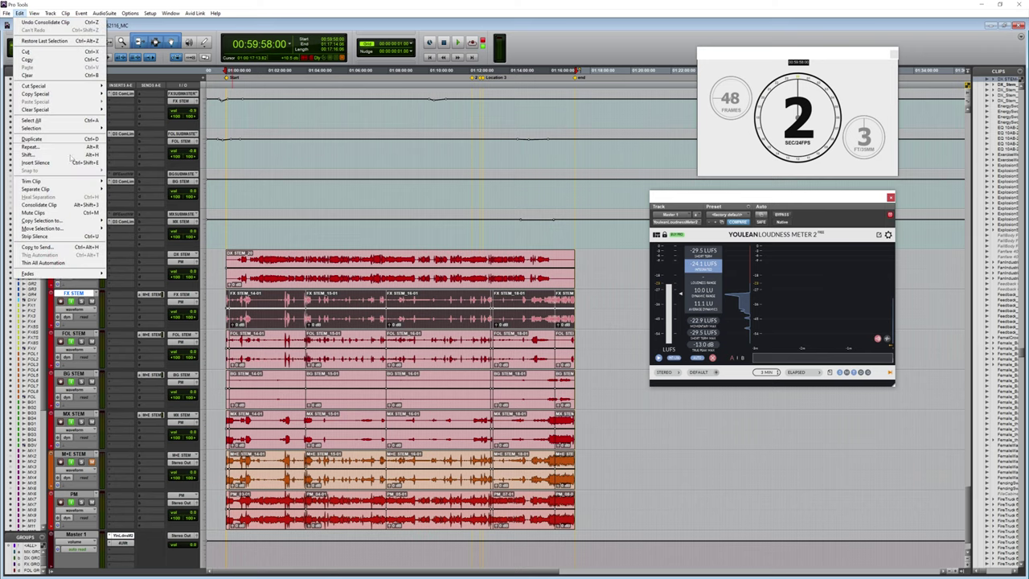
pyautogui.click(68, 204)
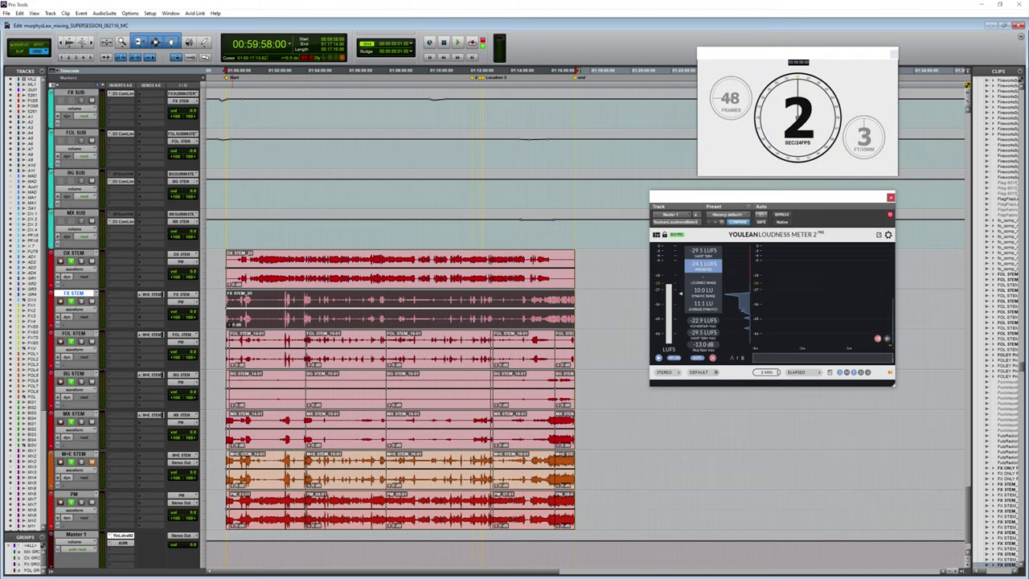
pyautogui.press(';')
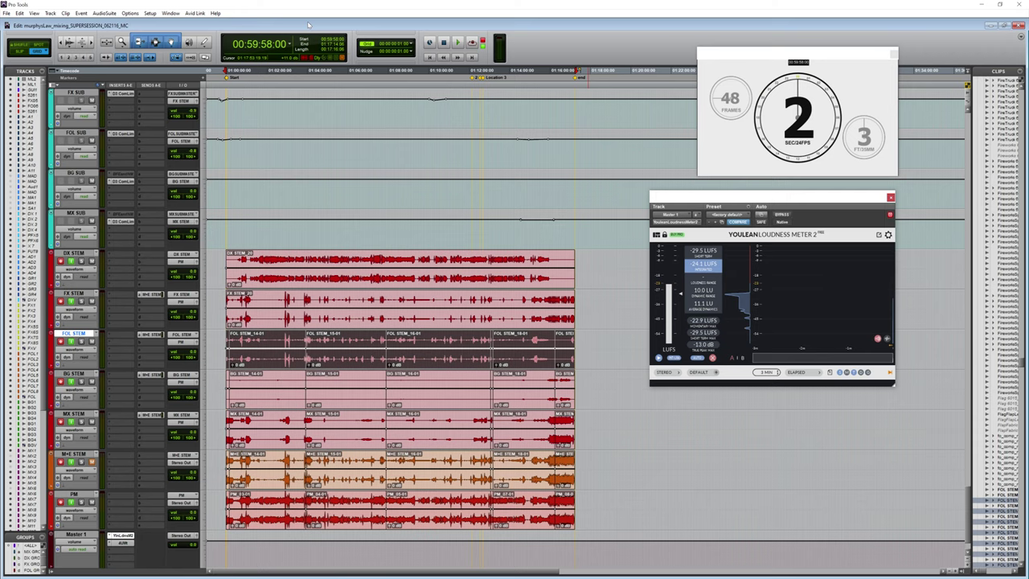
pyautogui.hotkey('alt', 'shift', '3')
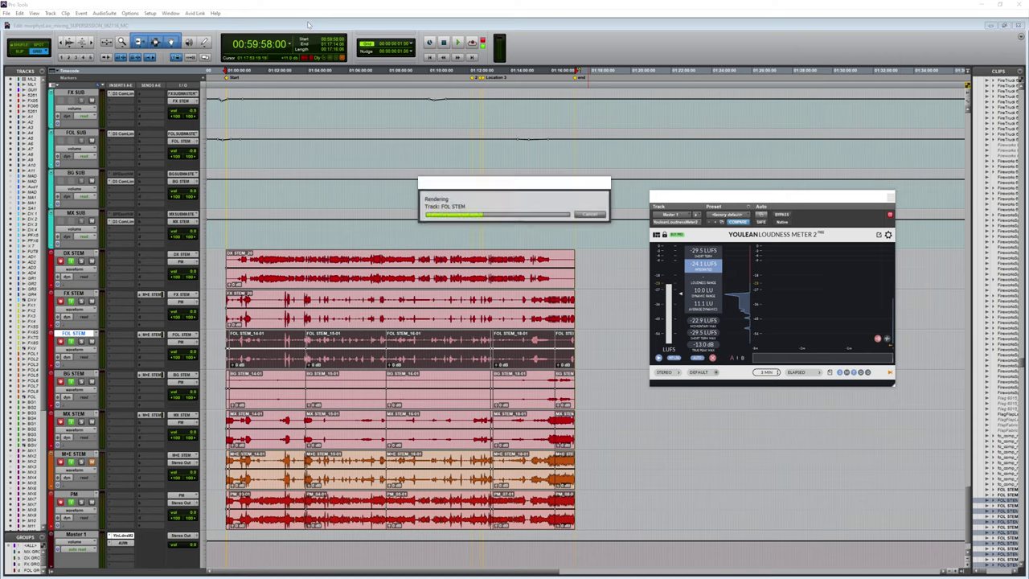
pyautogui.press(';')
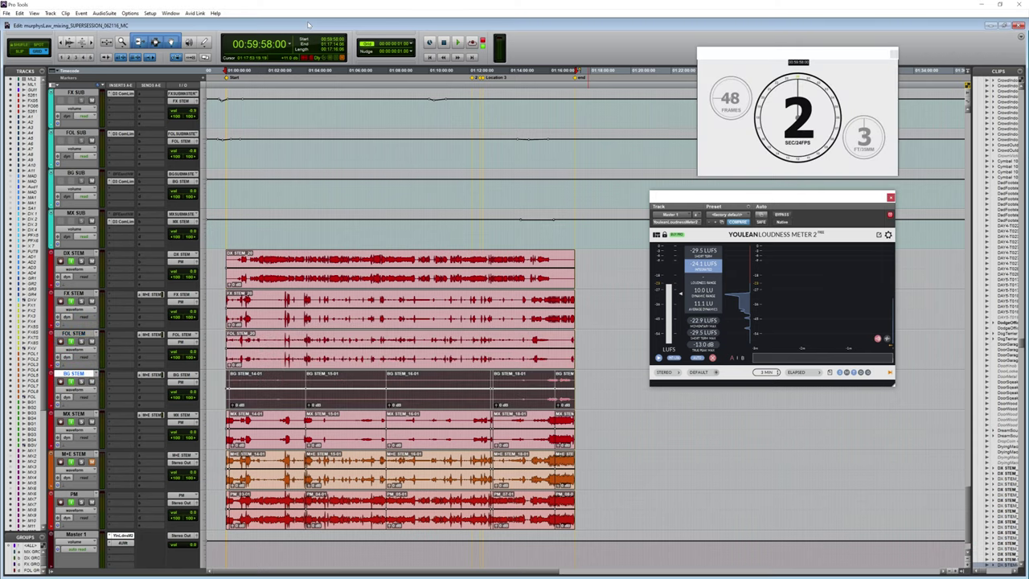
pyautogui.hotkey('alt', 'shift', '3')
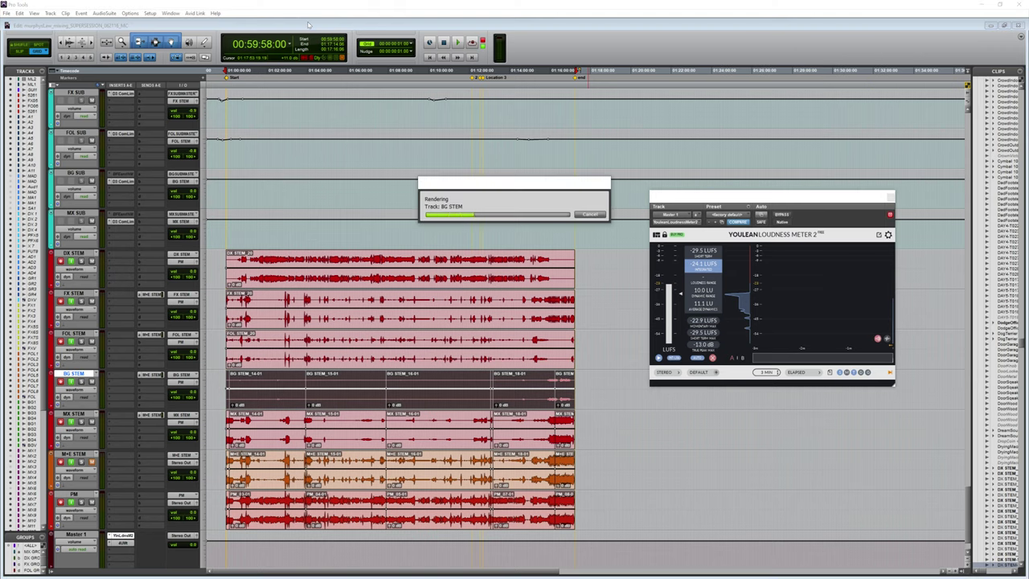
# Consolidate the clips over the same range on the MX STEM, M+E STEM and PM tracks, one track at a time.
pyautogui.press(';')
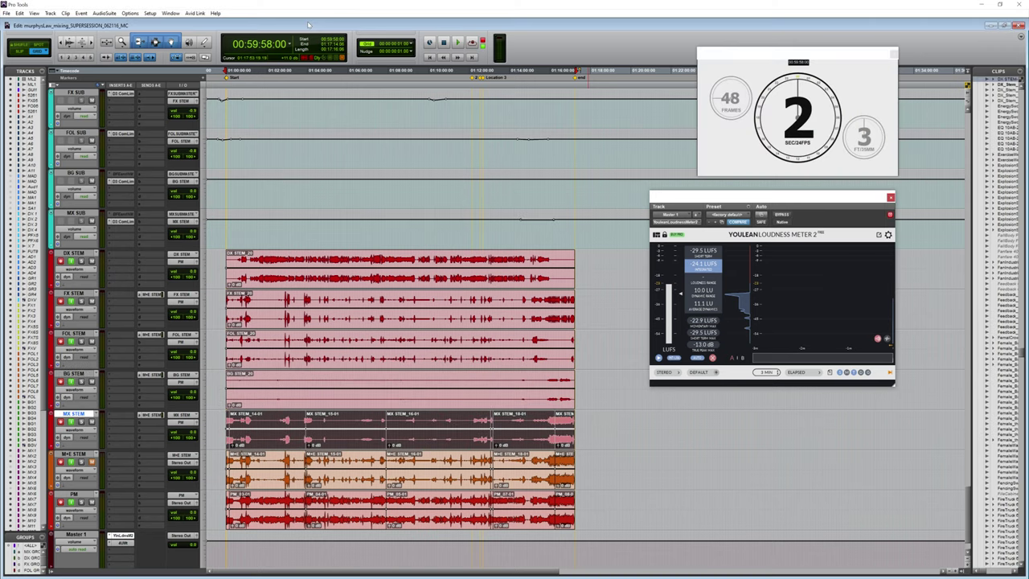
pyautogui.hotkey('alt', 'shift', '3')
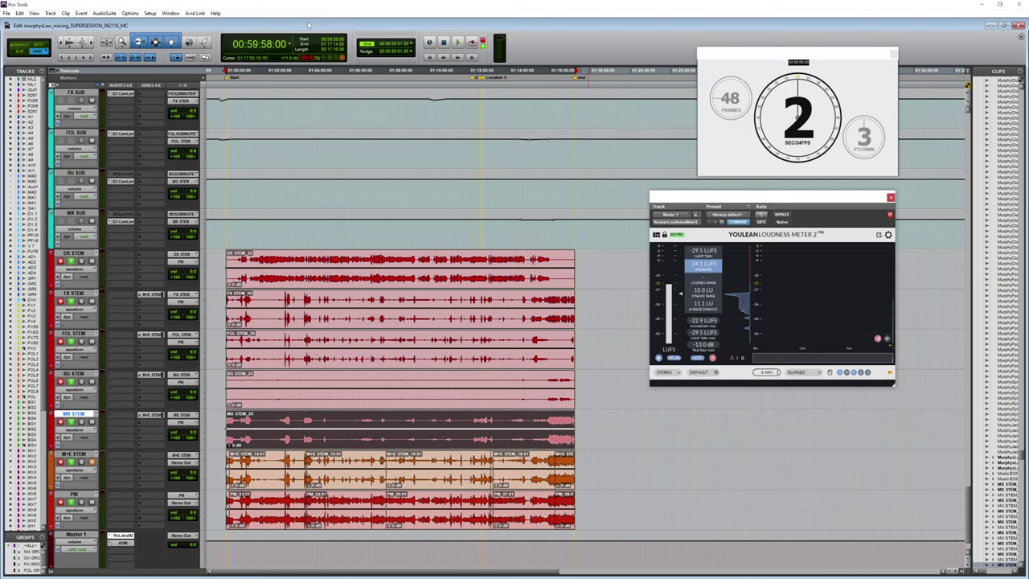
pyautogui.press(';')
pyautogui.hotkey('alt', 'shift', '3')
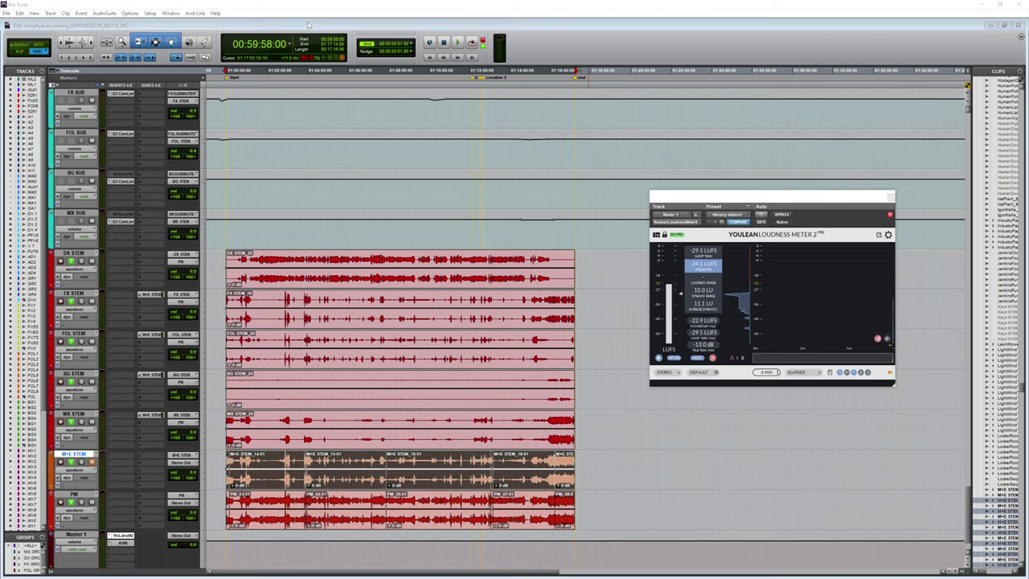
pyautogui.press(';')
pyautogui.hotkey('alt', 'shift', '3')
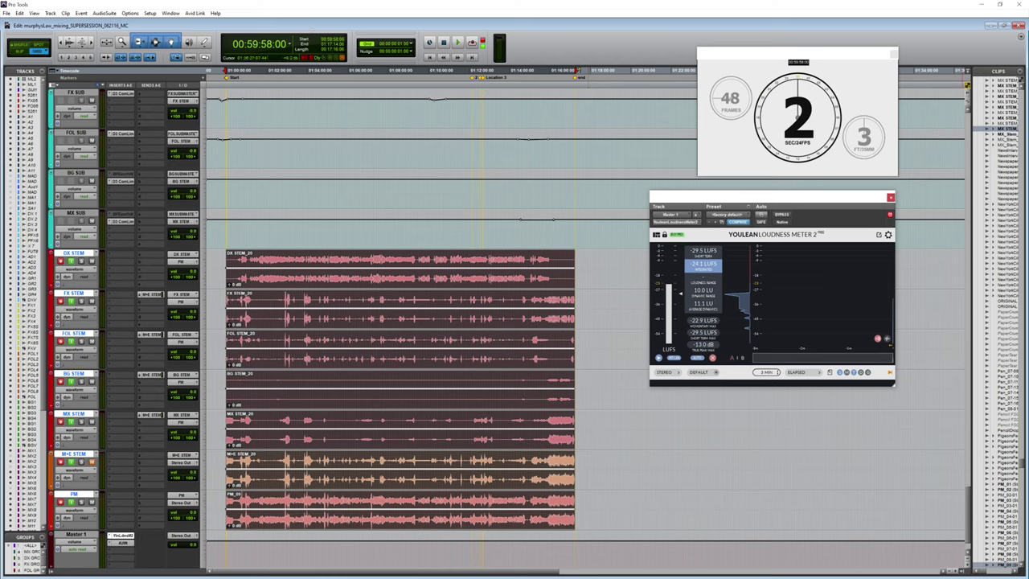
# Export the consolidated stem, M+E and PM clips as interleaved 24-bit, 48 kHz WAV files to the murphysLaw "G - Deliverables" folder.
pyautogui.moveTo(970, 261); pyautogui.dragTo(955, 262)
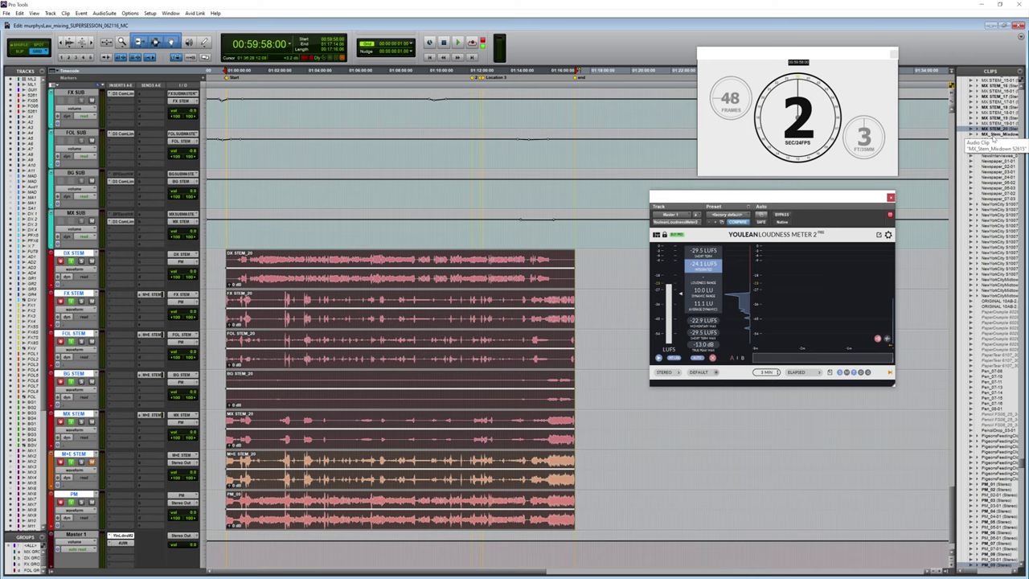
pyautogui.scroll(5, 981, 241)
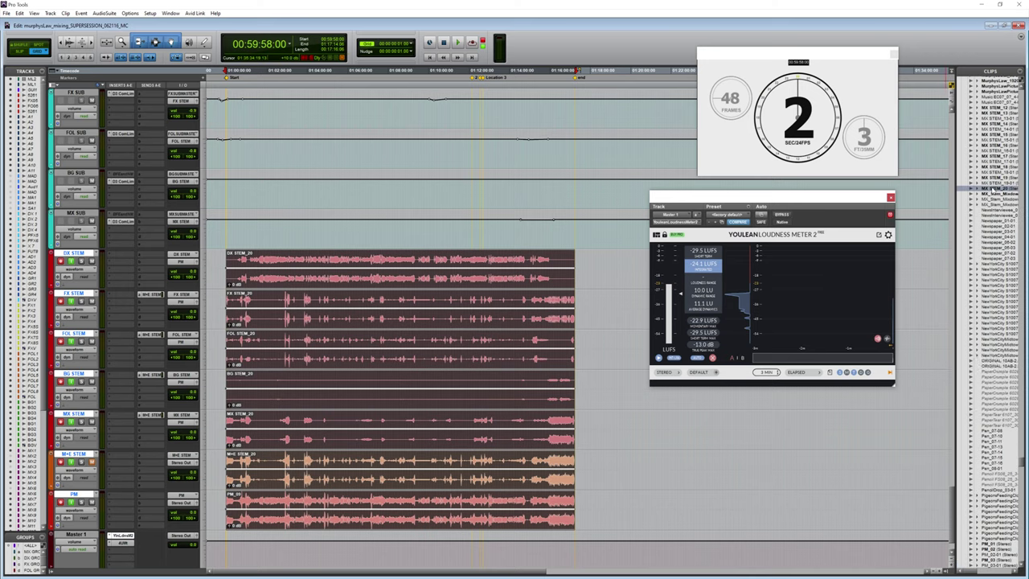
pyautogui.rightClick(992, 190)
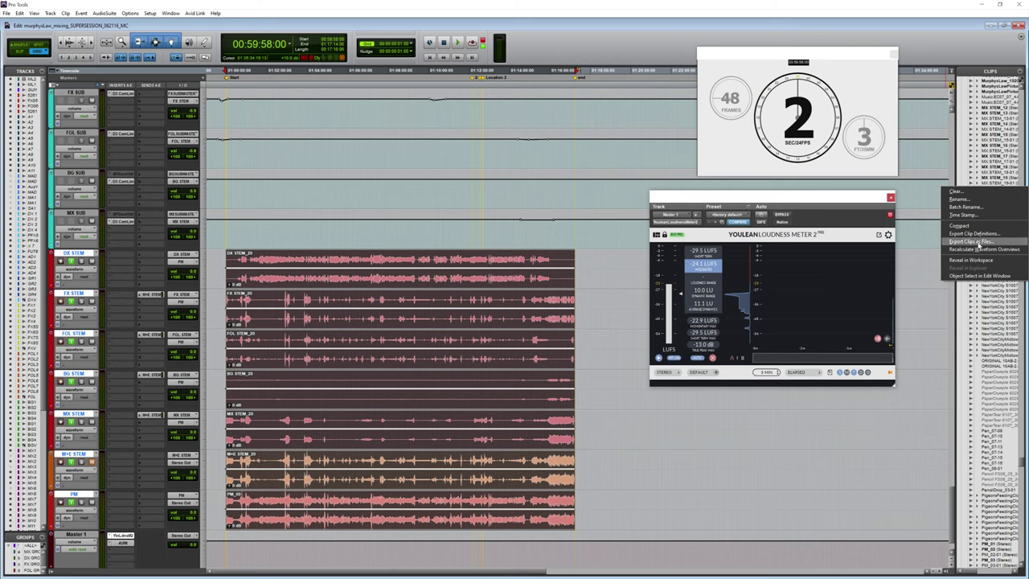
pyautogui.click(977, 244)
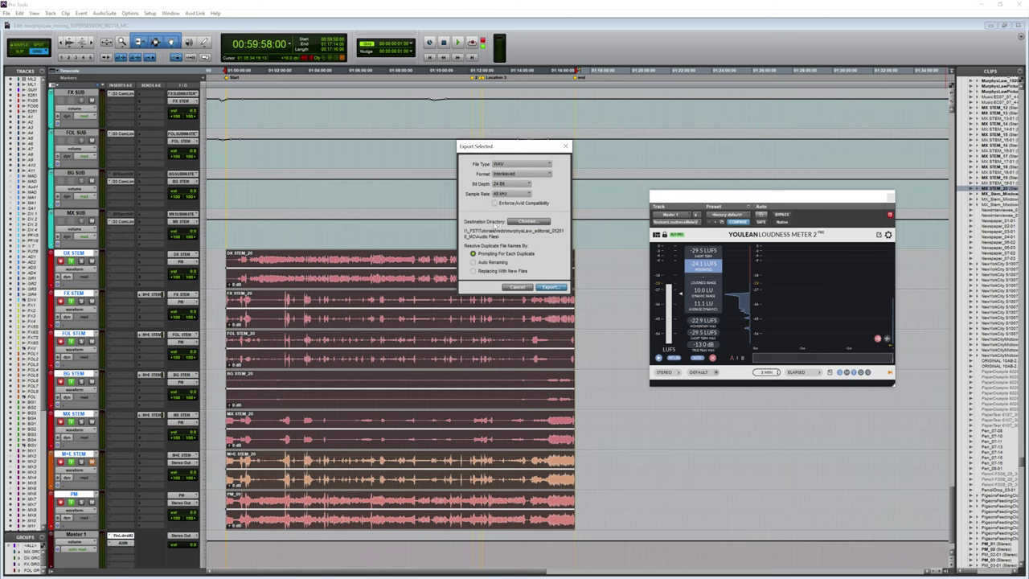
pyautogui.click(529, 220)
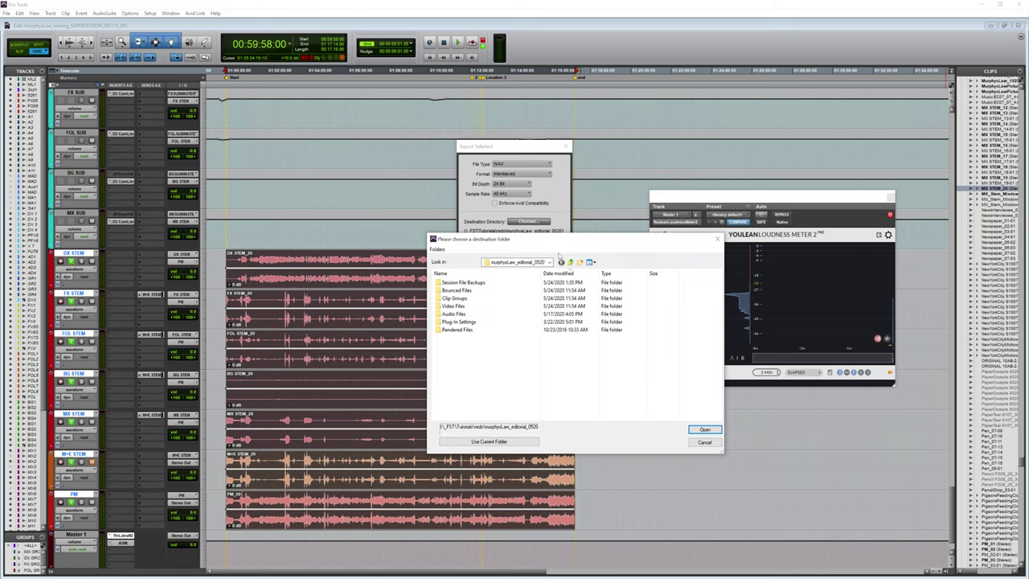
pyautogui.doubleClick(468, 330)
pyautogui.doubleClick(466, 330)
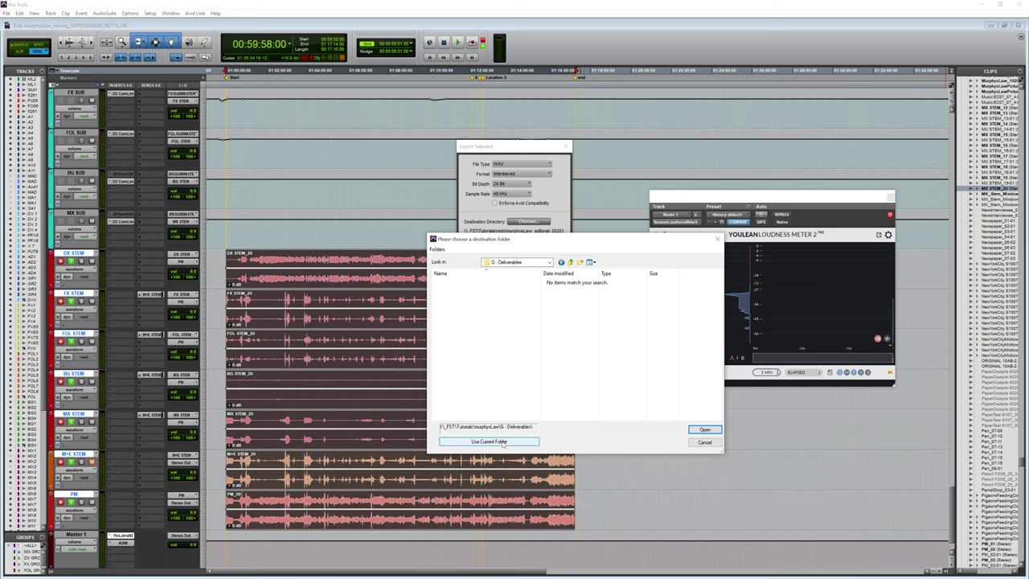
pyautogui.click(502, 442)
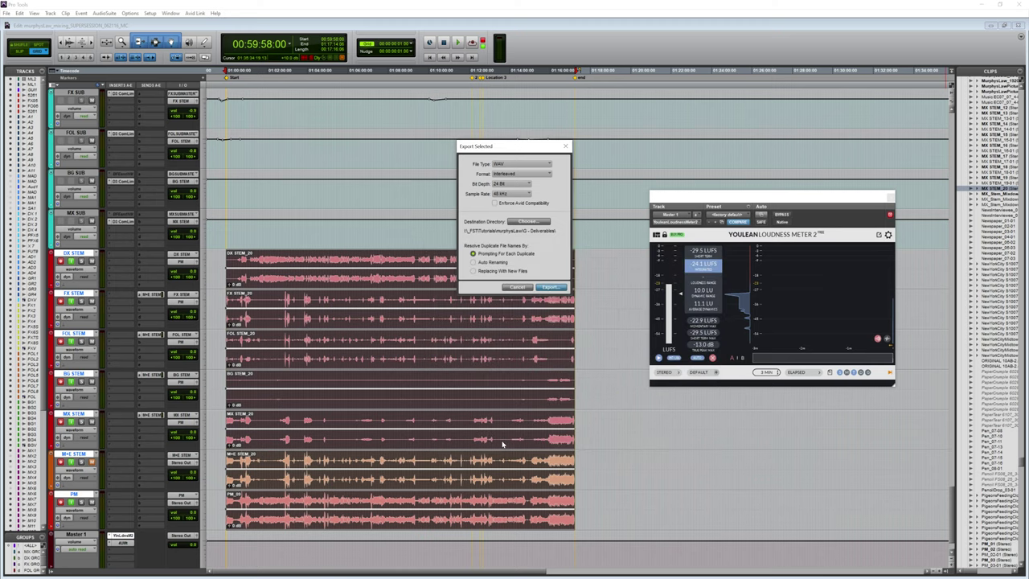
pyautogui.click(552, 287)
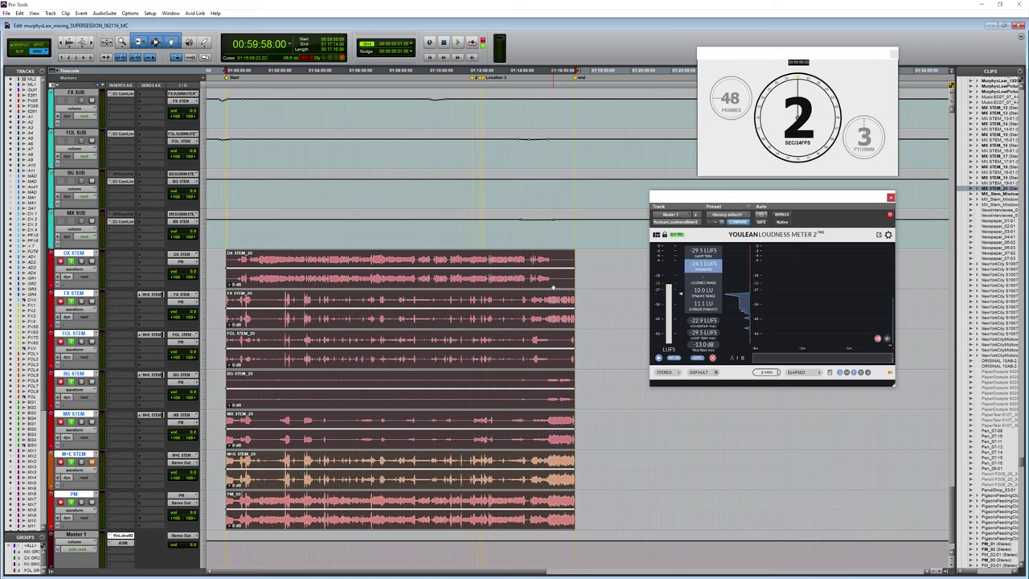
# Switch to File Explorer, open the "G - Deliverables" folder and rename BG STEM_20.wav as MURPHYSLAW_BG_STEM_052420.wav.
pyautogui.hotkey('alt', 'Tab')
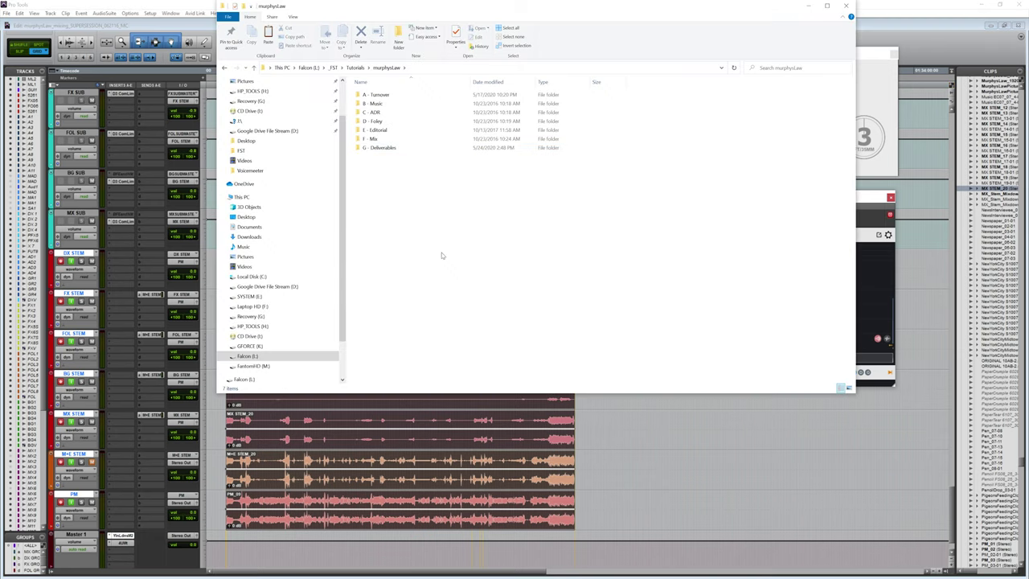
pyautogui.doubleClick(379, 147)
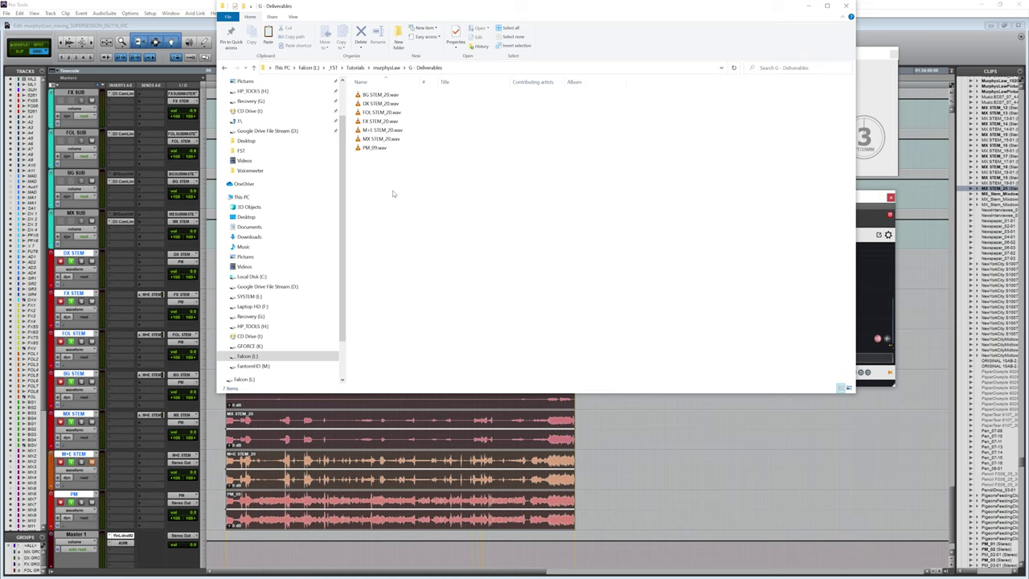
pyautogui.click(379, 94)
pyautogui.press('F2')
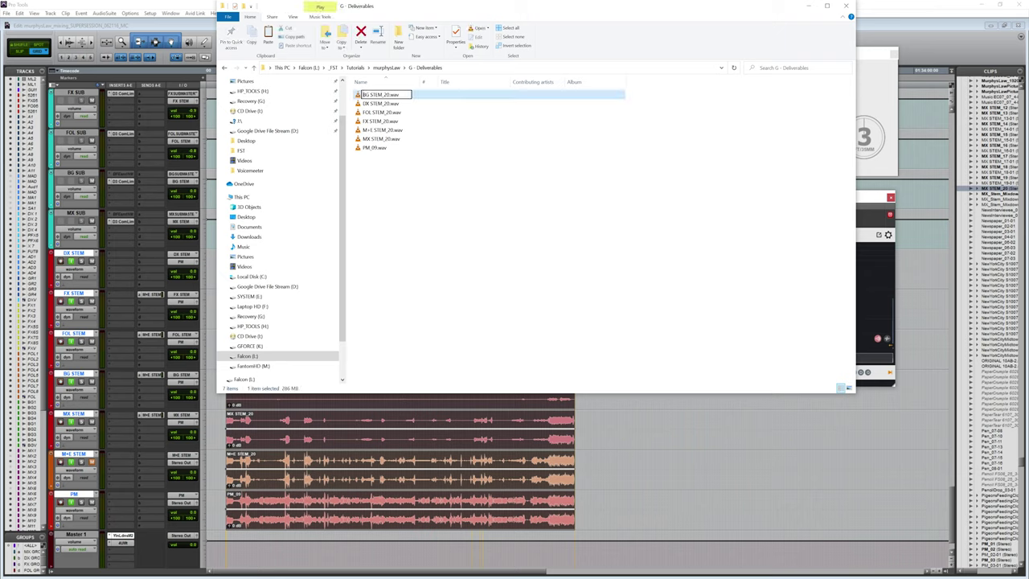
pyautogui.write('MURPHYSLAW_BG_STEM_05')
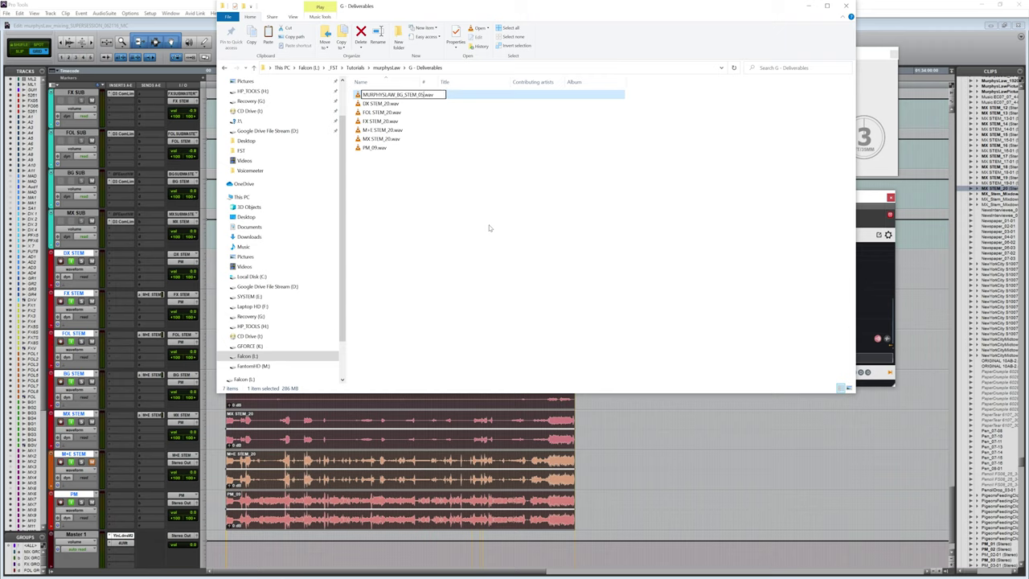
pyautogui.write('2420')
pyautogui.press('Return')
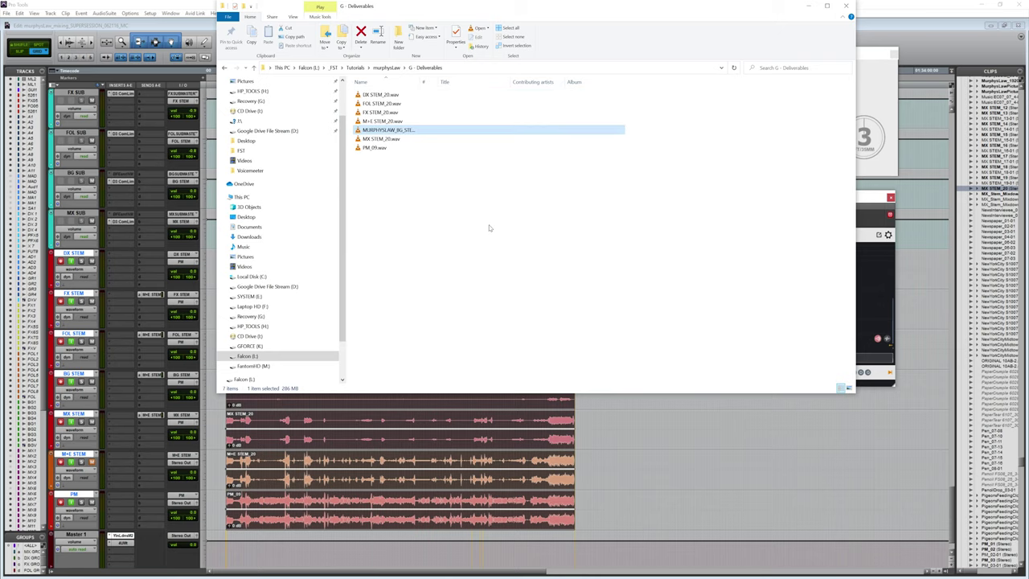
# Widen the Name column and rename DX STEM_20.wav as MURPHYSLAW_DX_STEM_052420.wav.
pyautogui.moveTo(421, 81); pyautogui.dragTo(441, 81)
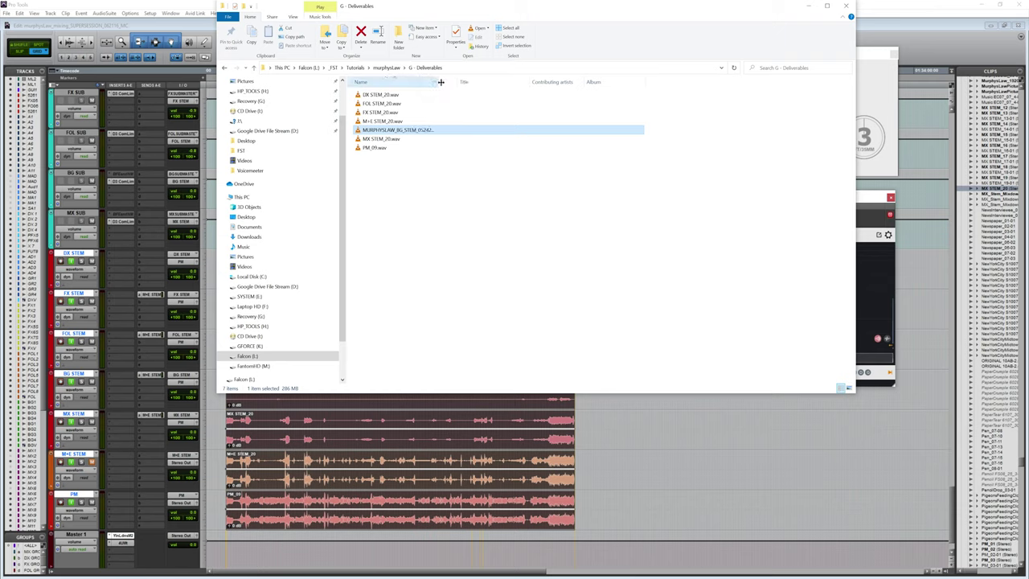
pyautogui.click(378, 96)
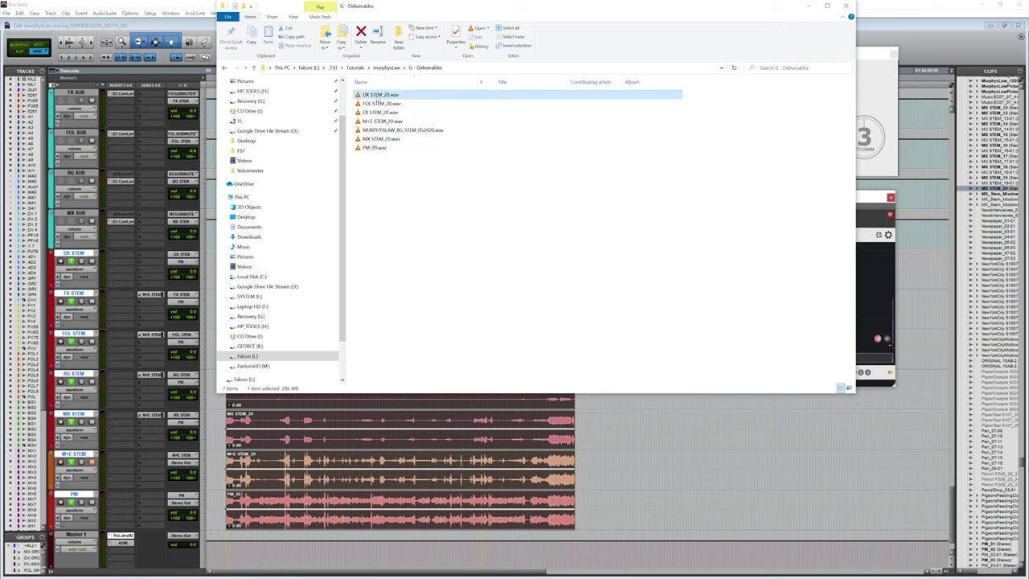
pyautogui.click(378, 94)
pyautogui.write('MURPHYSLAW_BG_STEM_052420.wav')
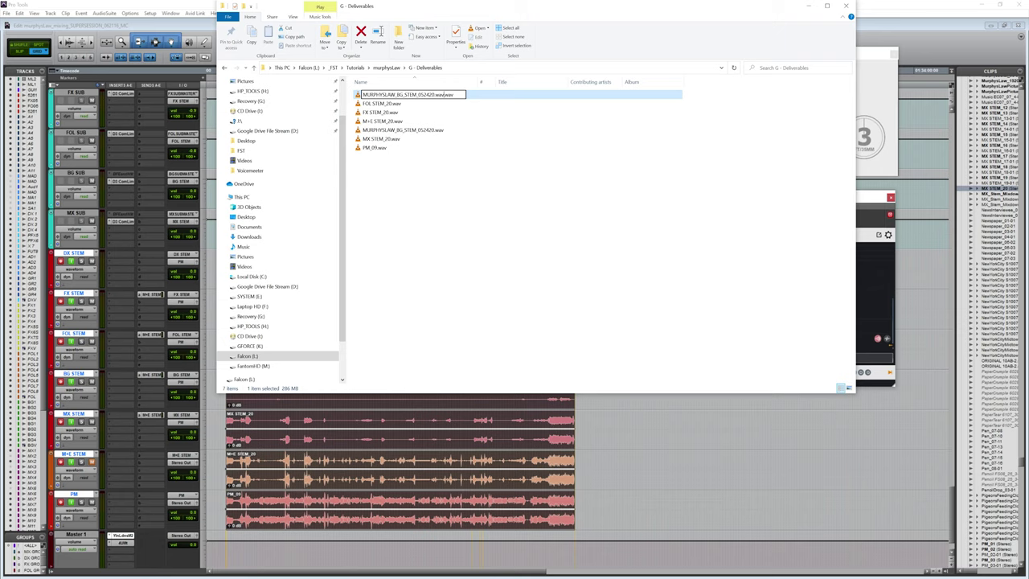
pyautogui.click(397, 95)
pyautogui.press('BackSpace')
pyautogui.press('BackSpace')
pyautogui.write('DX')
pyautogui.press('Return')
pyautogui.press('BackSpace')
pyautogui.press('BackSpace')
pyautogui.press('BackSpace')
pyautogui.press('BackSpace')
pyautogui.press('Return')
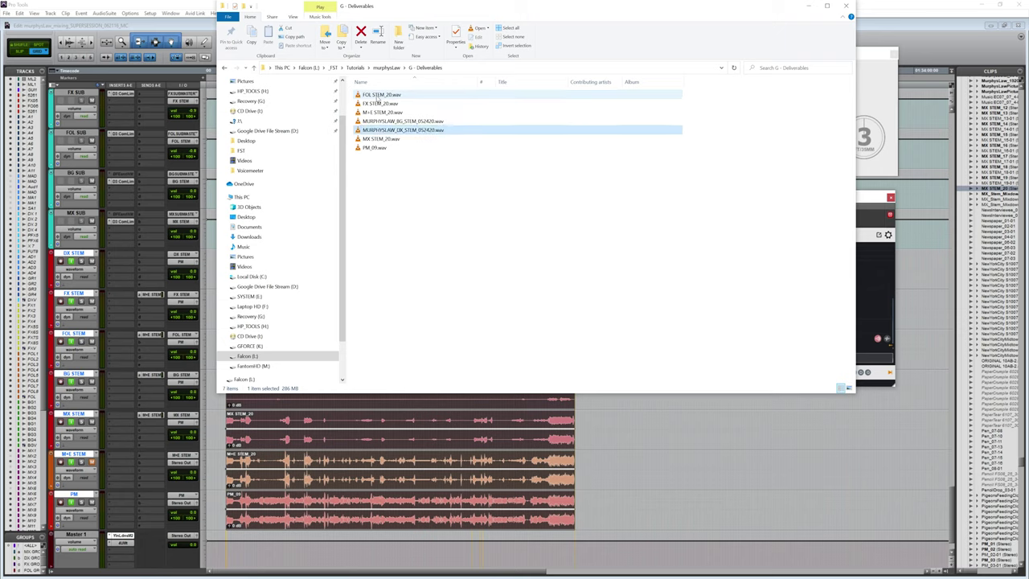
# Rename FOL STEM_20.wav as MURPHYSLAW_FOL_STEM_052420.wav.
pyautogui.click(377, 97)
pyautogui.click(378, 95)
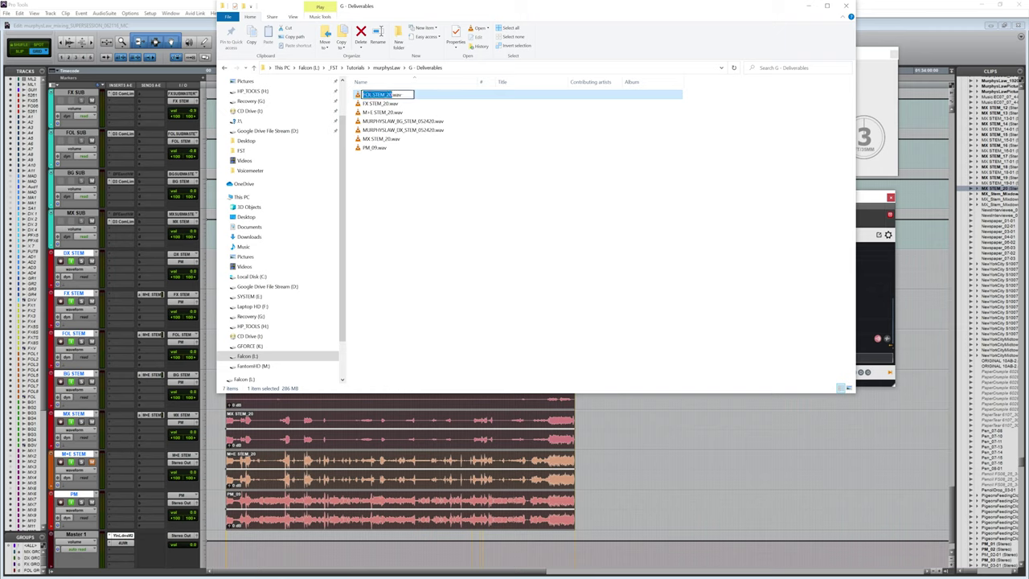
pyautogui.write('MURPHYSLAW_BG_STEM_052420')
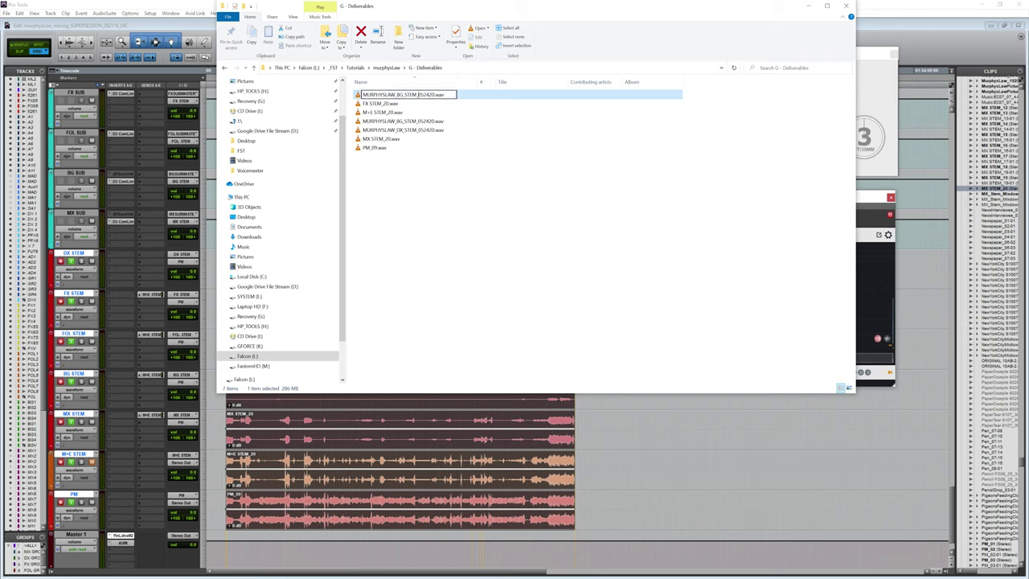
pyautogui.press('BackSpace')
pyautogui.press('BackSpace')
pyautogui.write('FOL')
pyautogui.press('Return')
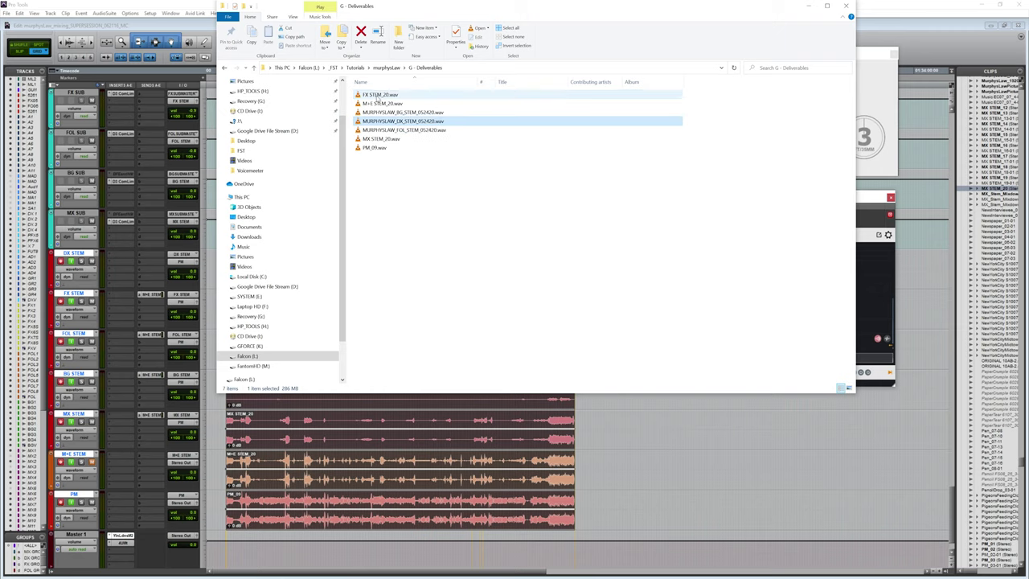
# Rename FX STEM_20.wav as MURPHYSLAW_FX_STEM_052420.wav.
pyautogui.click(378, 94)
pyautogui.press('F2')
pyautogui.write('MURPHYSLAW_BG_STEM_052420')
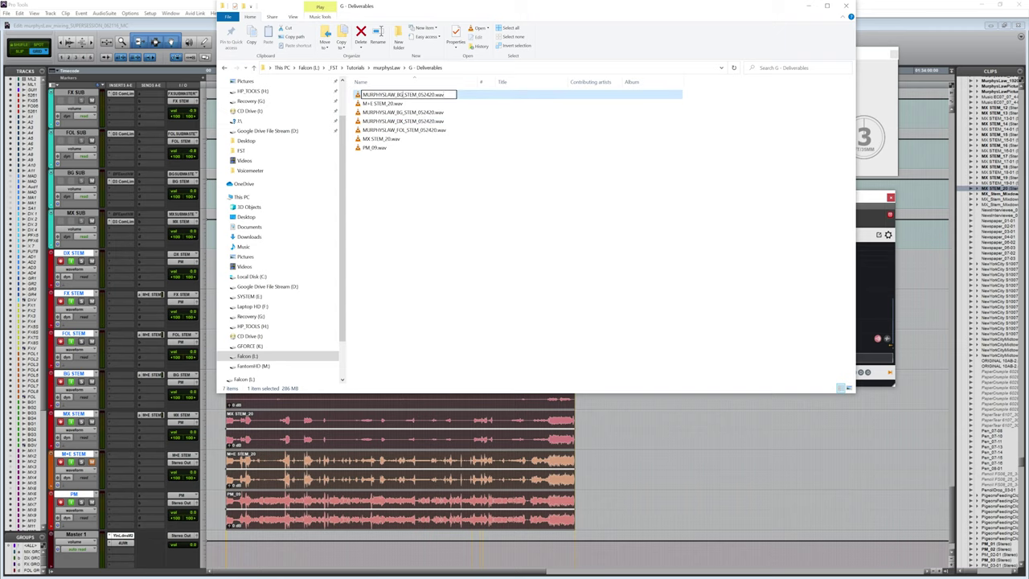
pyautogui.press('BackSpace')
pyautogui.press('BackSpace')
pyautogui.write('FX')
pyautogui.press('Return')
# Rename MX STEM_20.wav as MURPHYSLAW_MX_STEM_052420.wav.
pyautogui.press('Up')
pyautogui.press('Up')
pyautogui.press('Up')
pyautogui.press('Down')
pyautogui.press('Down')
pyautogui.press('Down')
pyautogui.press('Down')
pyautogui.press('F2')
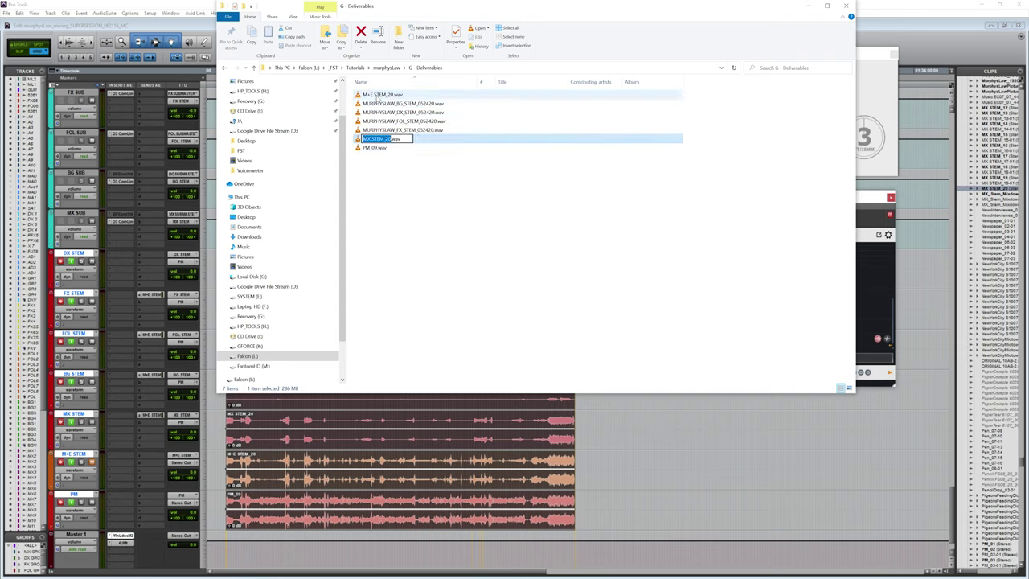
pyautogui.write('MURPHYSLAW_BG_STEM_052420')
pyautogui.press('BackSpace')
pyautogui.press('BackSpace')
pyautogui.write('MX')
# Rename M+E STEM_20.wav as MURPHYSLAW_M+E_MIX_052420.wav.
pyautogui.click(378, 94)
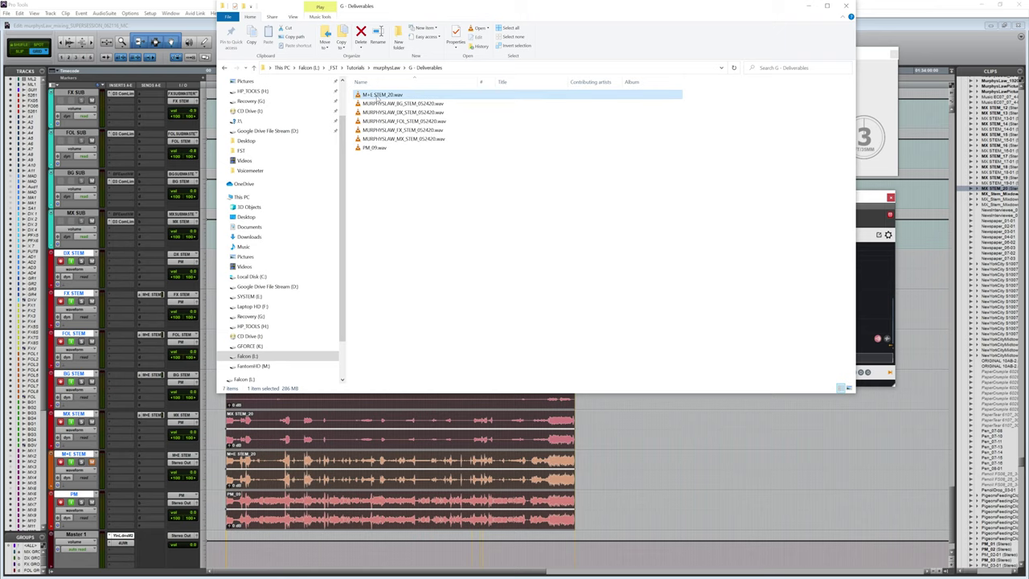
pyautogui.press('F2')
pyautogui.write('MURPHYSLAW_')
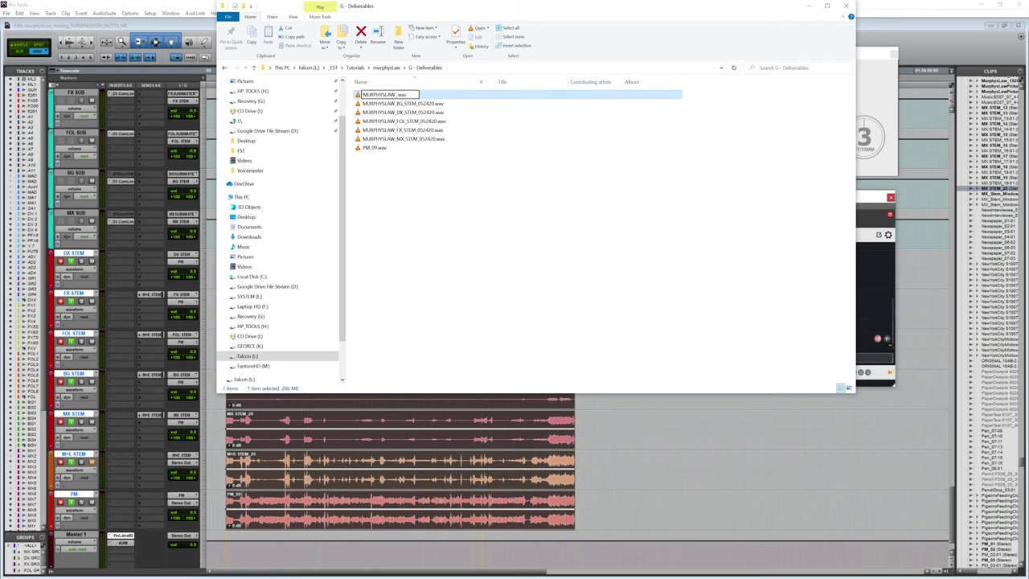
pyautogui.write('M+E')
pyautogui.write('_MIX_05')
pyautogui.write('2420')
pyautogui.press('Return')
# Rename PM_09.wav with the title MURPHYSLAW_PM followed by the date 052420, and switch back to Pro Tools.
pyautogui.click(380, 149)
pyautogui.press('F2')
pyautogui.write('M')
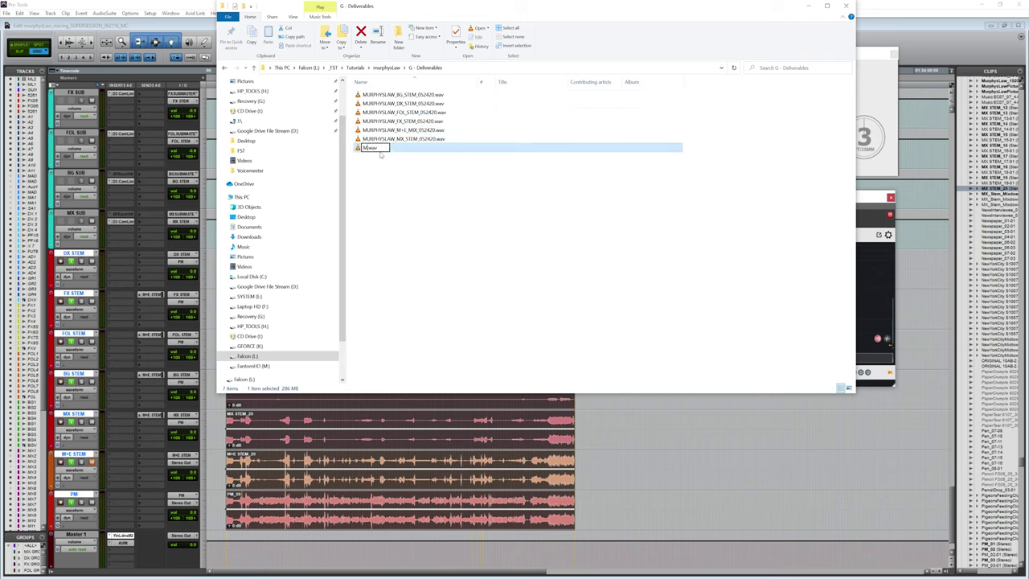
pyautogui.write('URPHYSLAW_PM')
pyautogui.write('052420')
pyautogui.press('Return')
pyautogui.hotkey('alt', 'Tab')
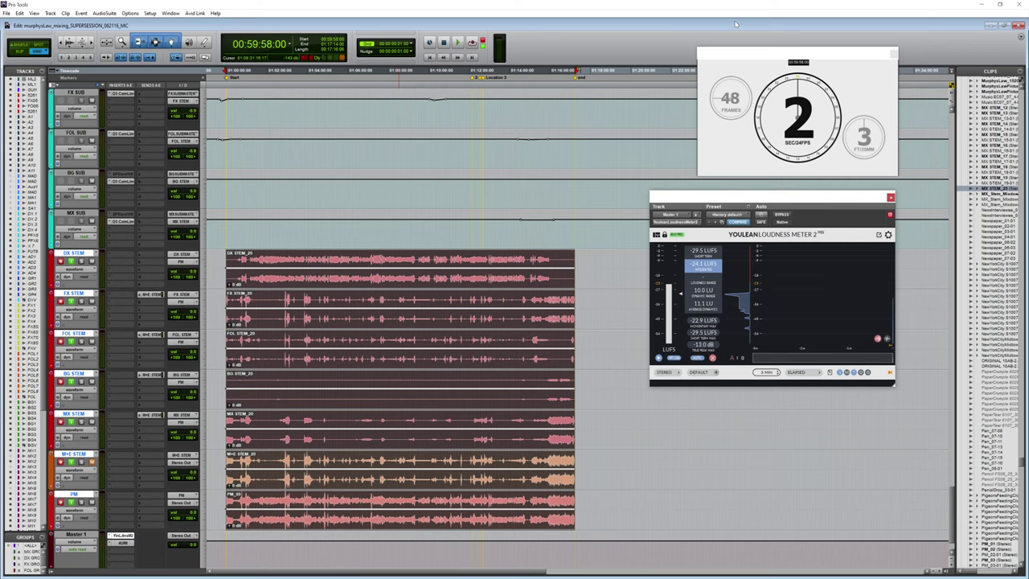